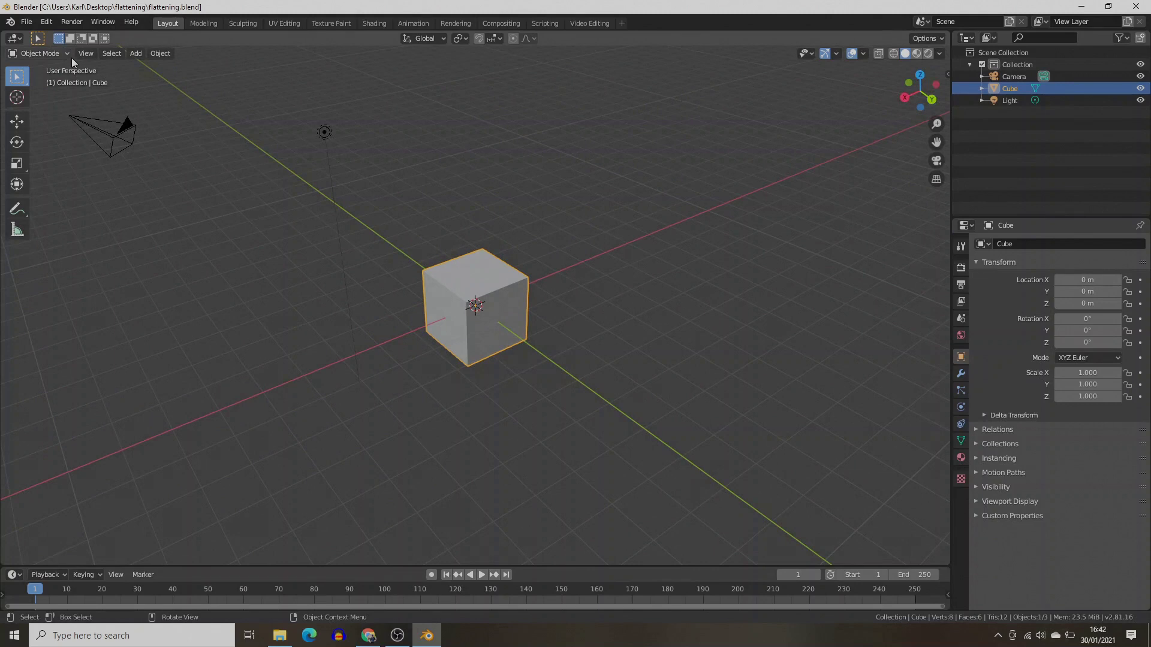
# Enable the Import-Export: Export Paper Model add-on in the preferences and close them.
pyautogui.click(46, 22)
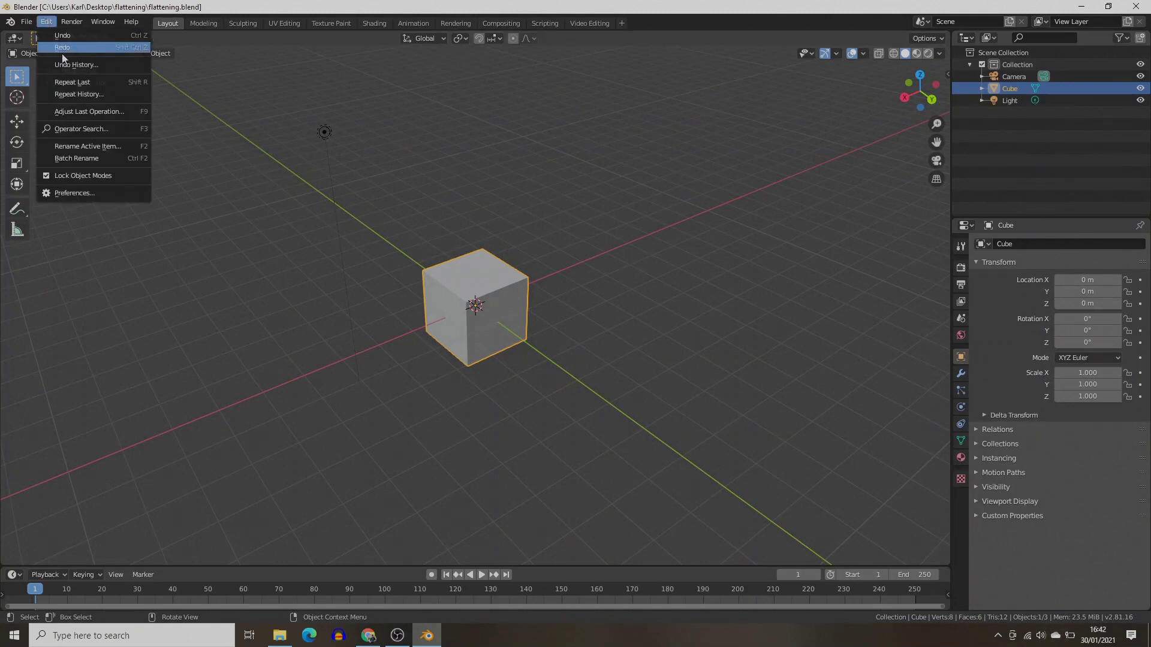
pyautogui.click(89, 193)
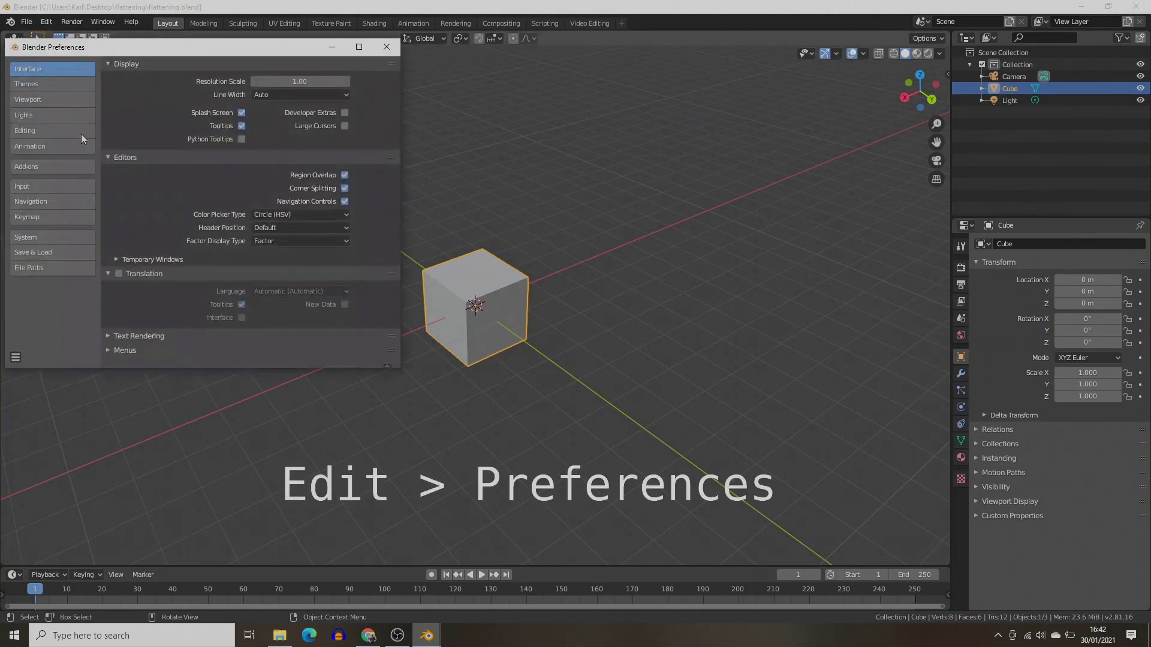
pyautogui.click(52, 164)
pyautogui.click(350, 83)
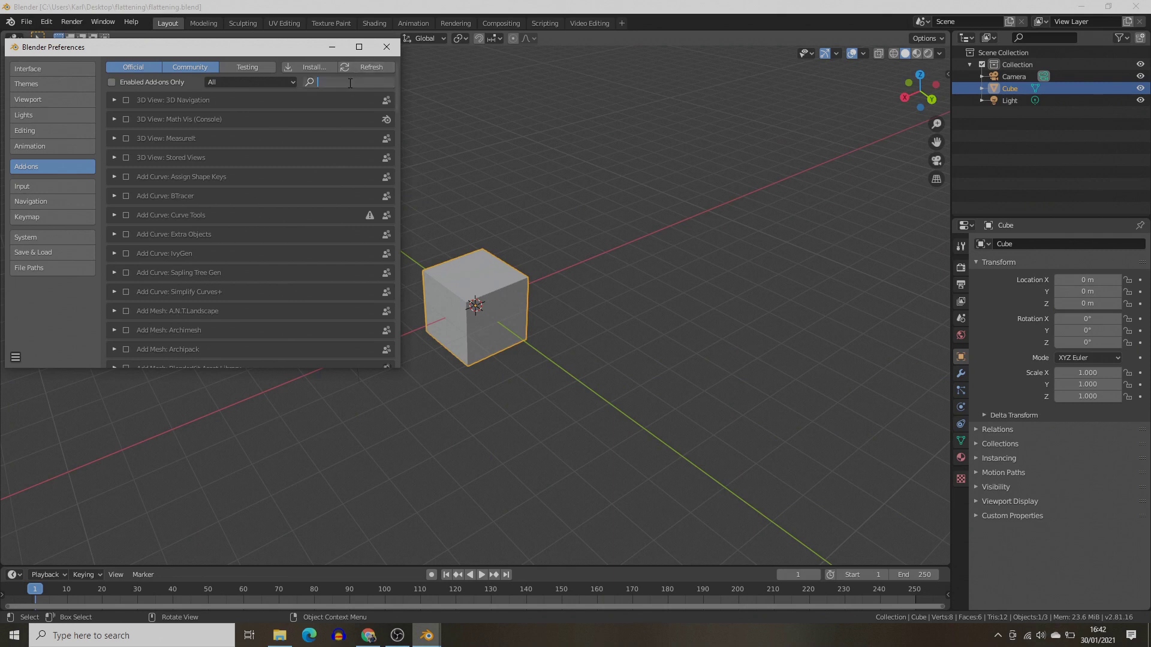
pyautogui.write('paper')
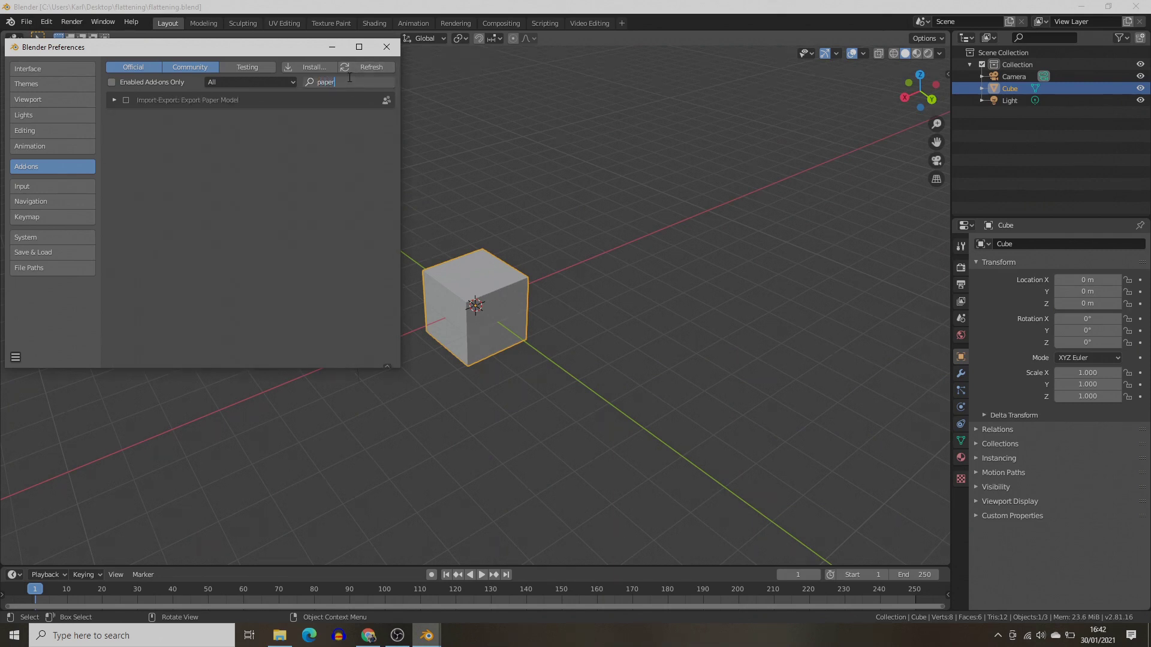
pyautogui.press('Return')
pyautogui.click(125, 100)
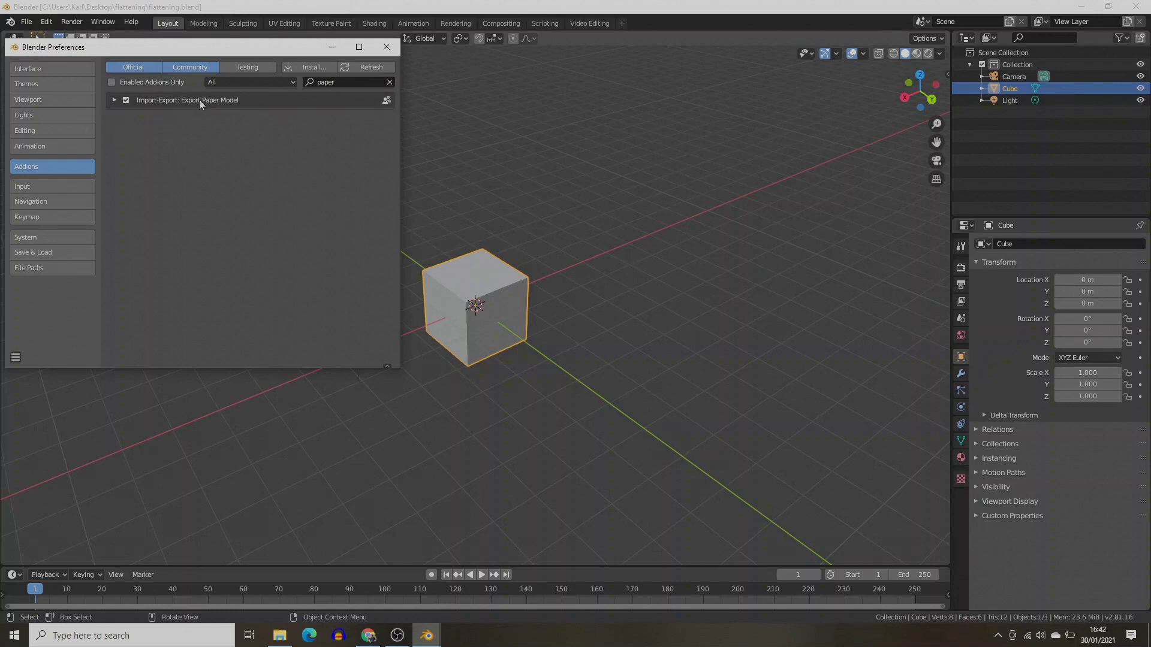
pyautogui.click(394, 51)
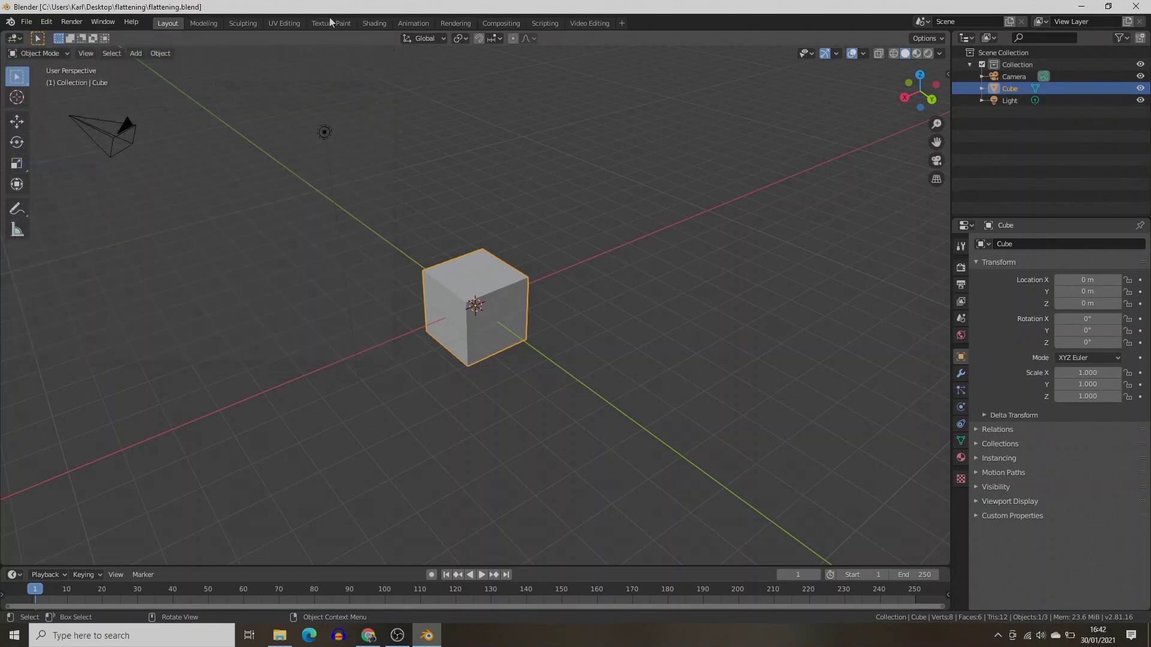
# Check the export formats for the Paper Model (.pdf/.svg) option without exporting anything.
pyautogui.click(31, 24)
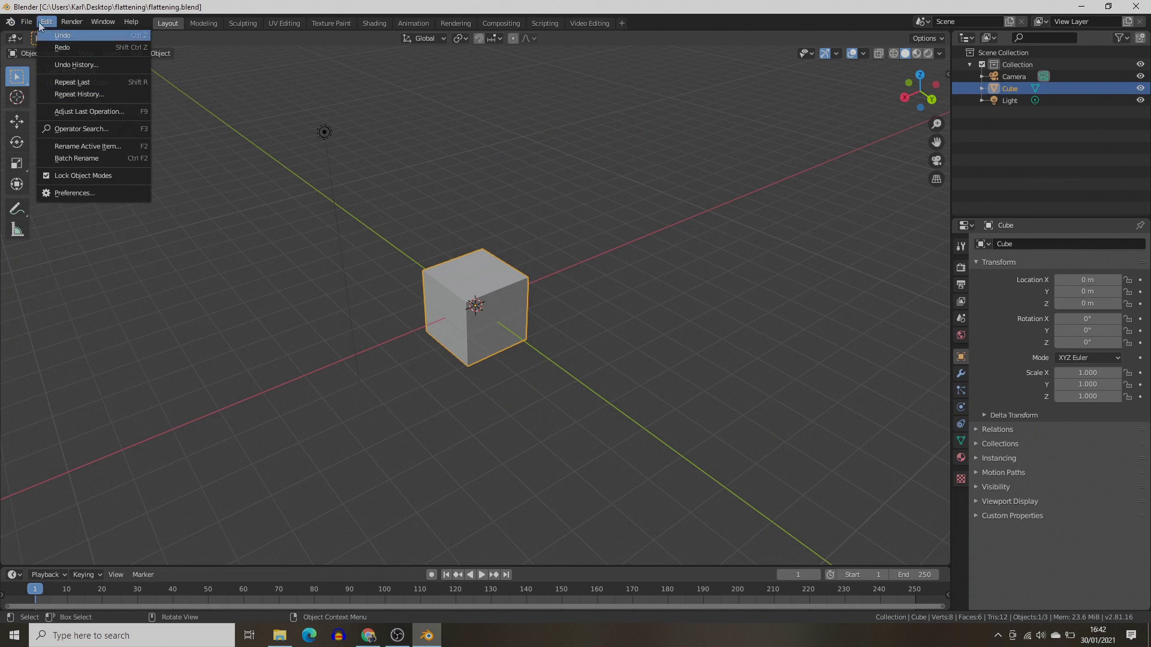
pyautogui.moveTo(99, 197)
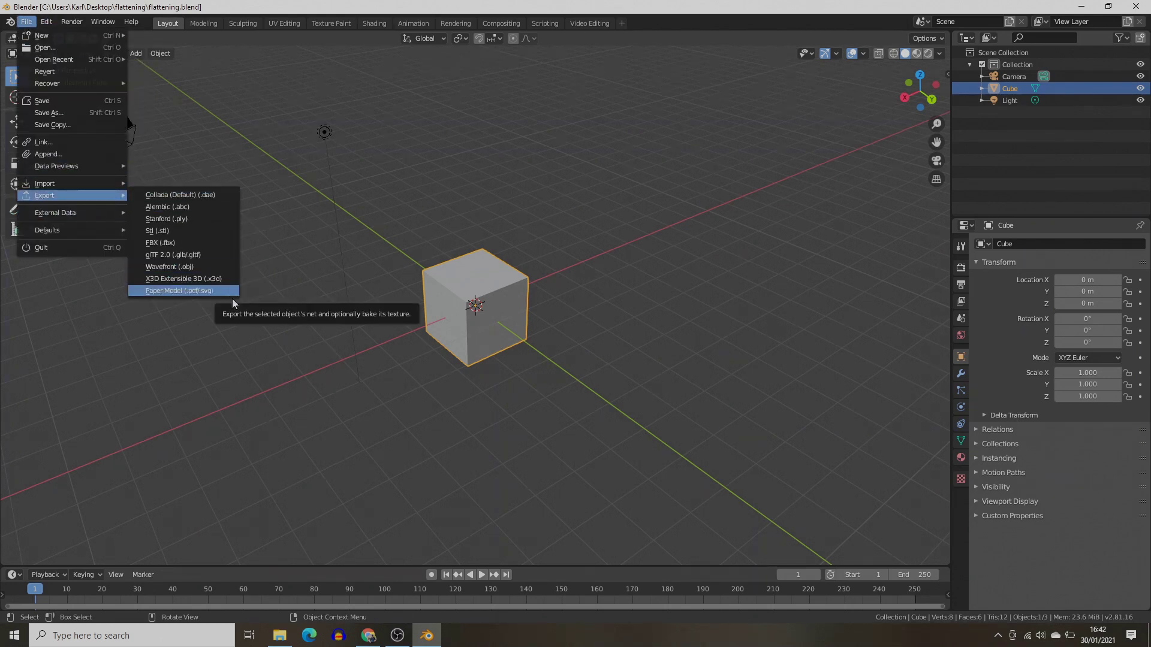
pyautogui.click(377, 310)
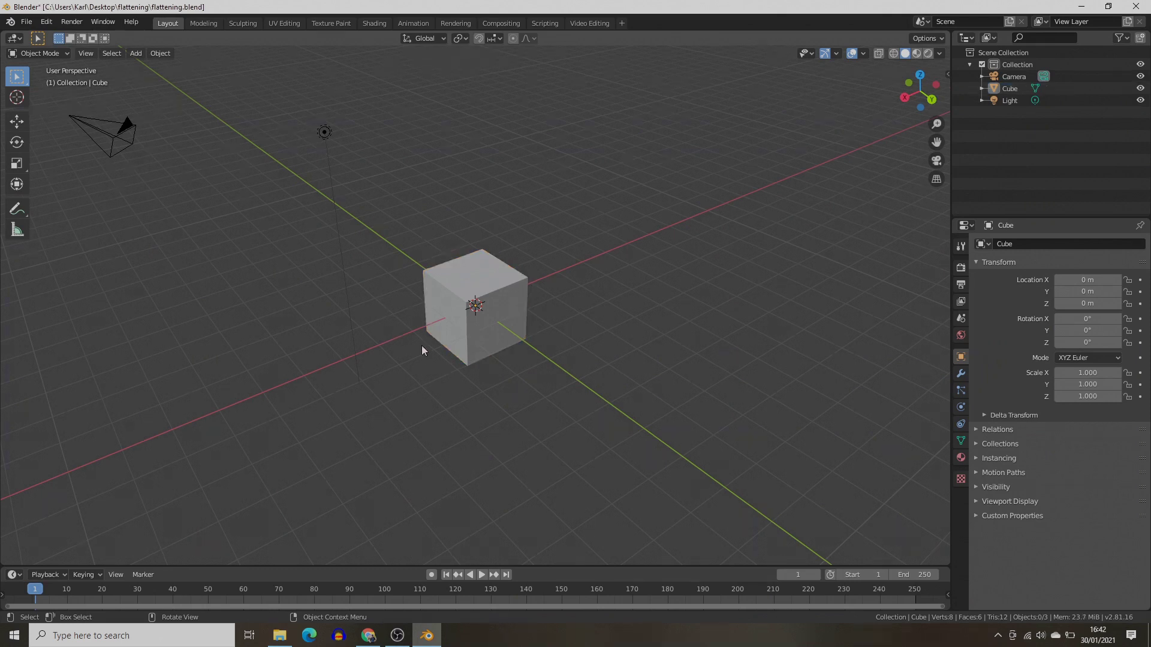
# Set the cube's X, Y and Z dimensions to 0.8 m each.
pyautogui.scroll(5, 398, 325)
pyautogui.click(547, 305)
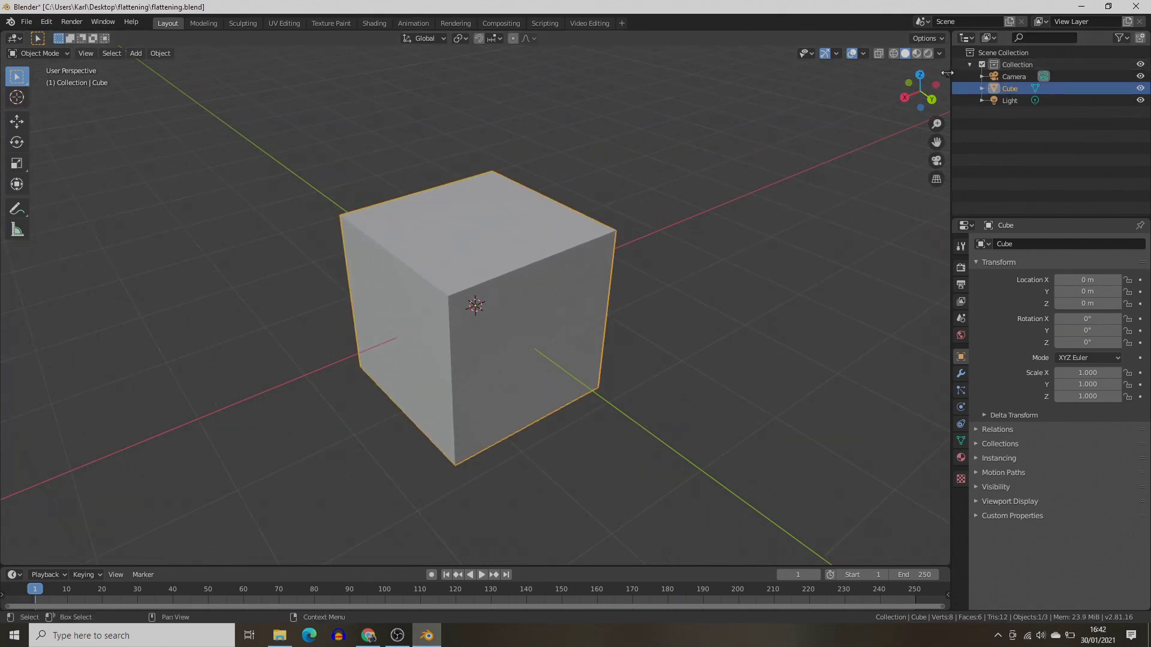
pyautogui.press('n')
pyautogui.click(895, 258)
pyautogui.write('.8')
pyautogui.press('Return')
pyautogui.click(891, 270)
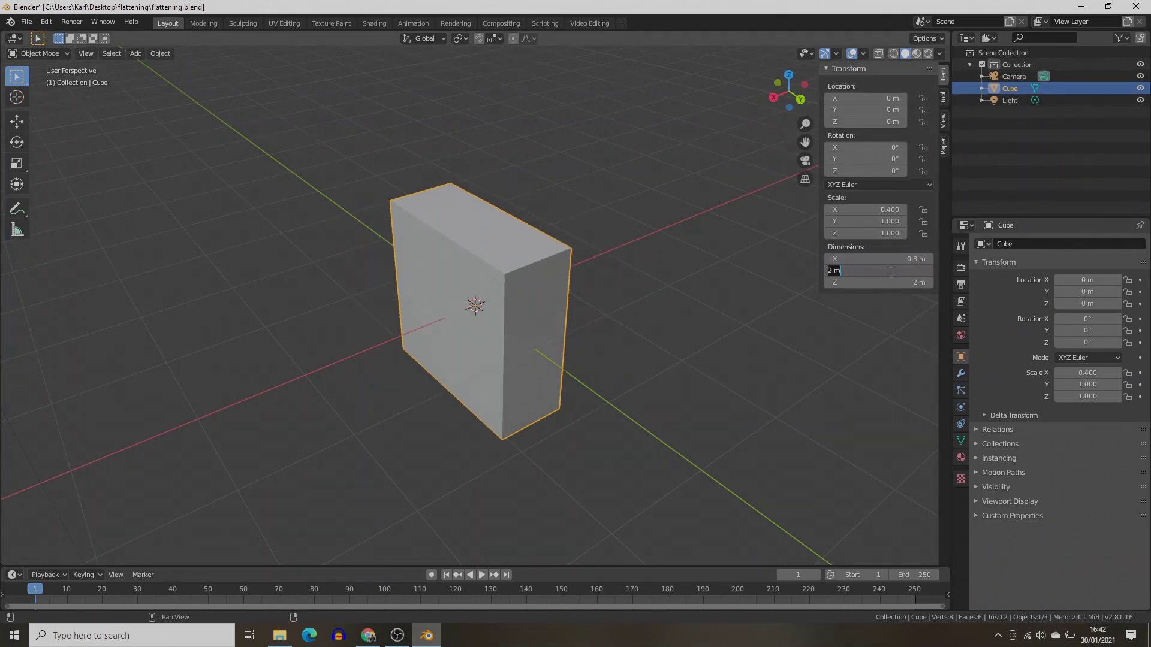
pyautogui.write('.')
pyautogui.press('Return')
pyautogui.click(893, 282)
pyautogui.press('BackSpace')
pyautogui.write('.8')
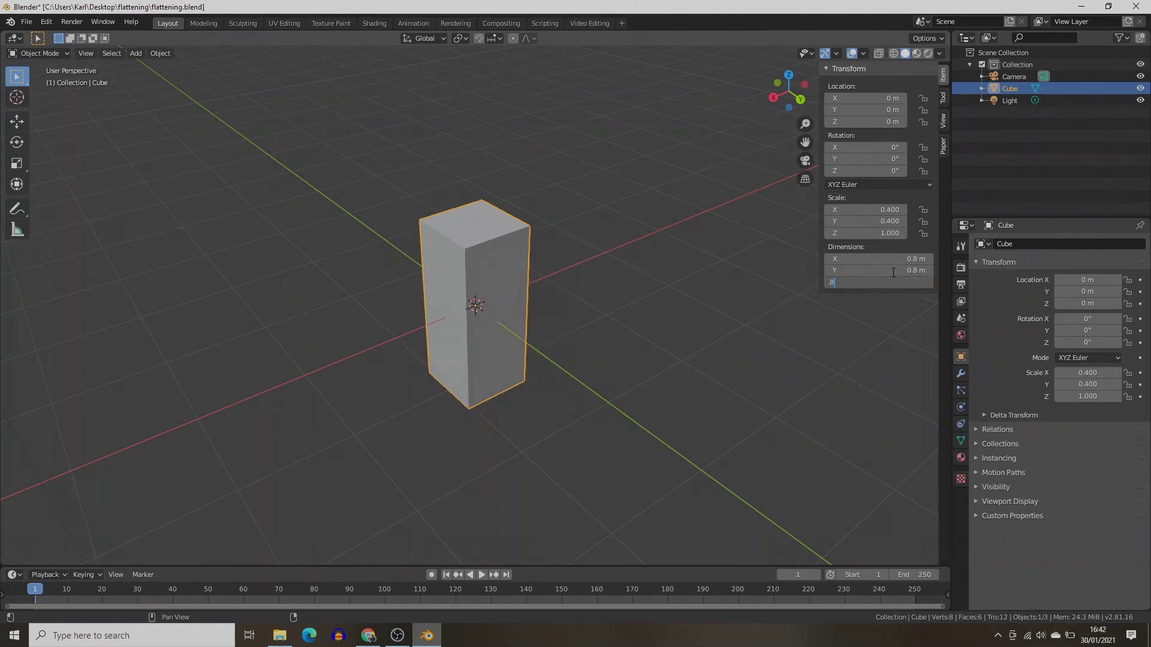
pyautogui.press('Return')
pyautogui.scroll(4, 491, 343)
pyautogui.scroll(1, 491, 343)
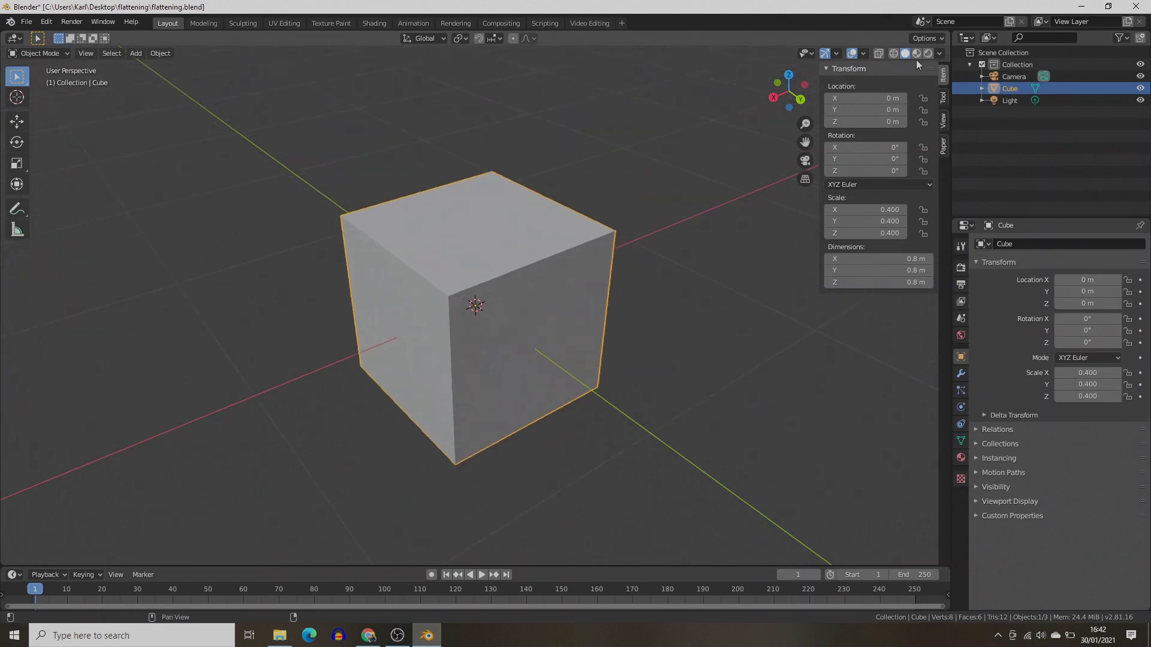
# Collapse the transform values, apply all transforms to the cube, and deselect it.
pyautogui.click(829, 70)
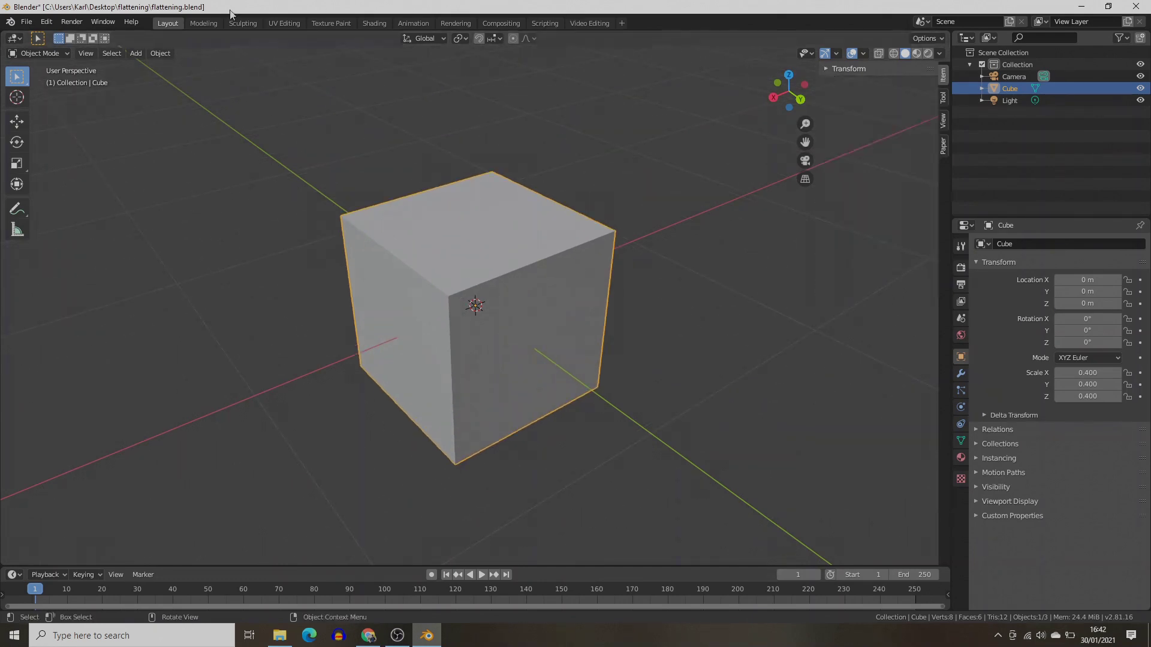
pyautogui.click(165, 53)
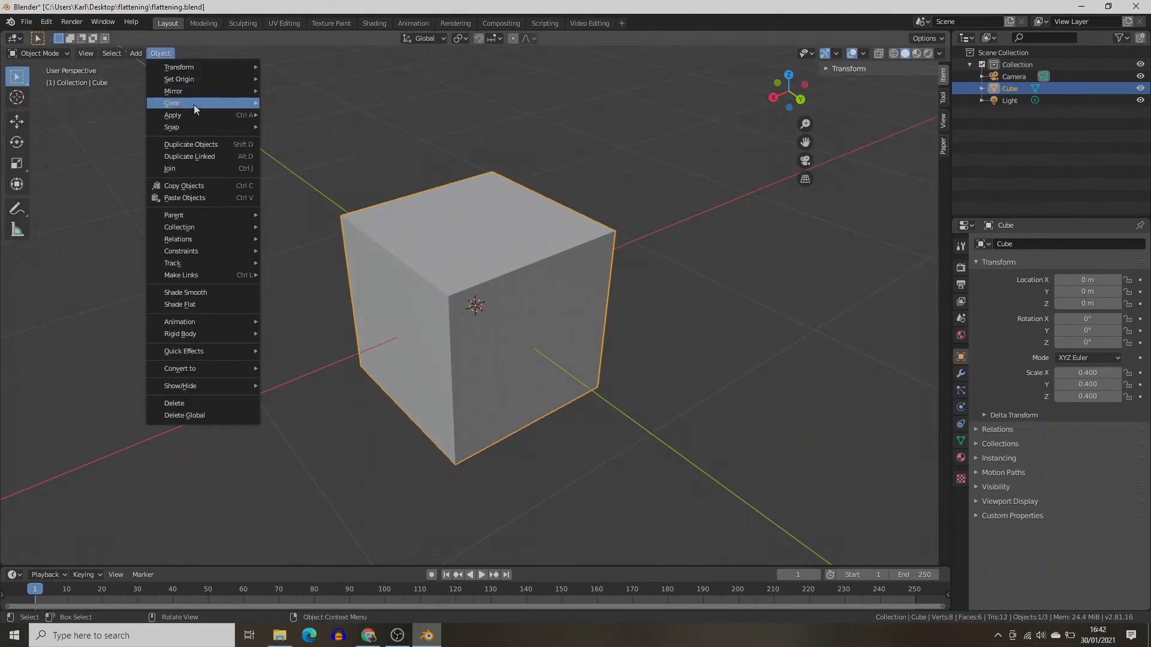
pyautogui.moveTo(231, 115)
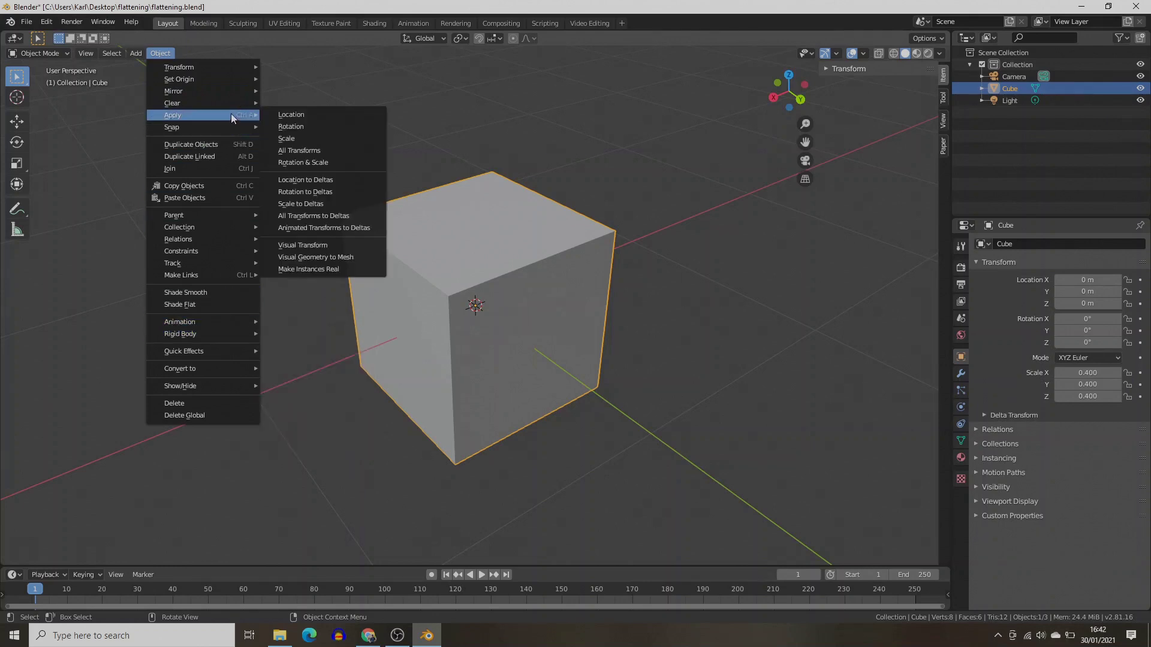
pyautogui.click(307, 153)
pyautogui.click(664, 282)
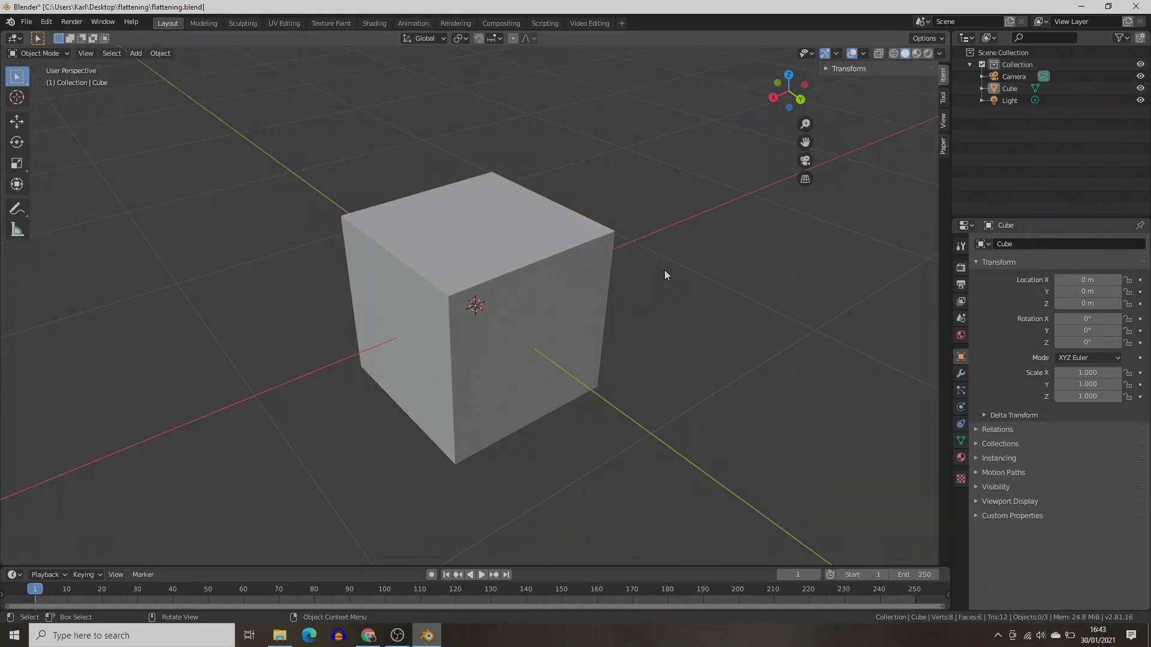
# In Edit Mode, mark seven cube edges as seams: three top edges, the two verticals at their shared corners, and two opposite bottom edges.
pyautogui.press('Tab')
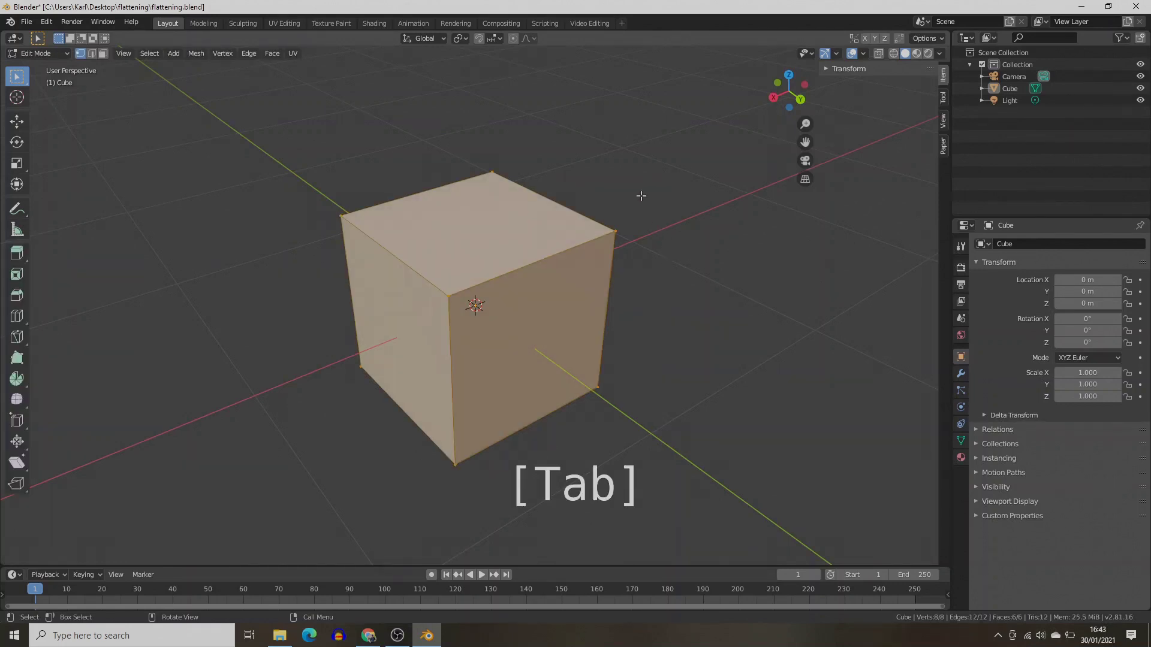
pyautogui.click(91, 54)
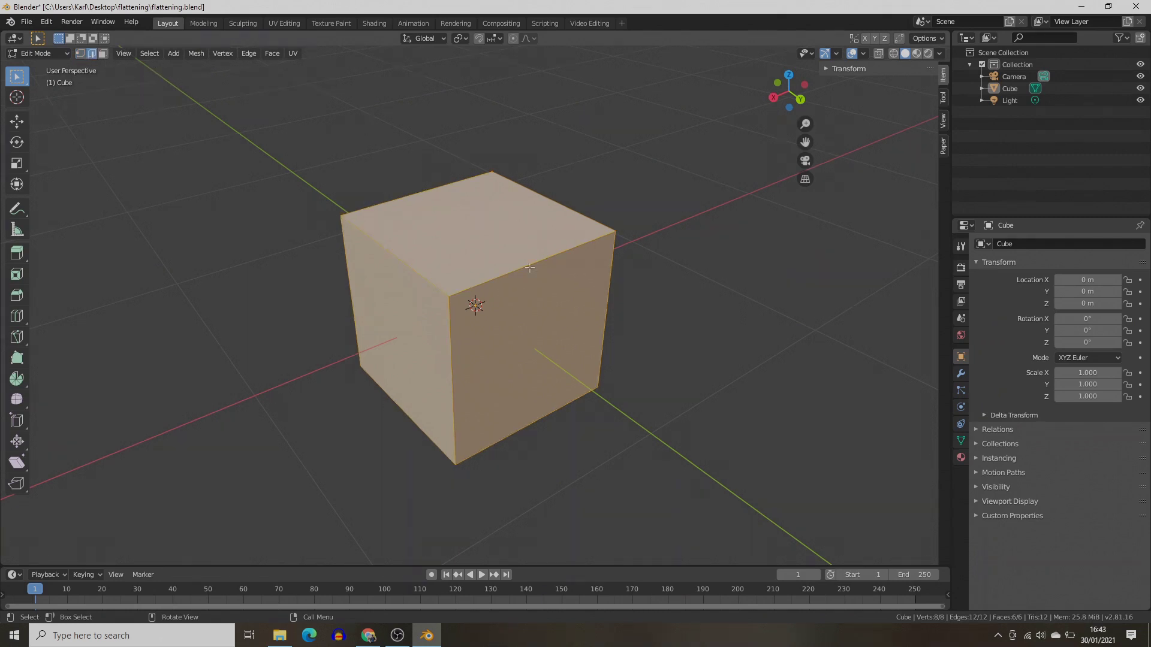
pyautogui.click(415, 271)
pyautogui.keyDown('shift'); pyautogui.click(521, 269); pyautogui.keyUp('shift')
pyautogui.keyDown('shift'); pyautogui.click(564, 208); pyautogui.keyUp('shift')
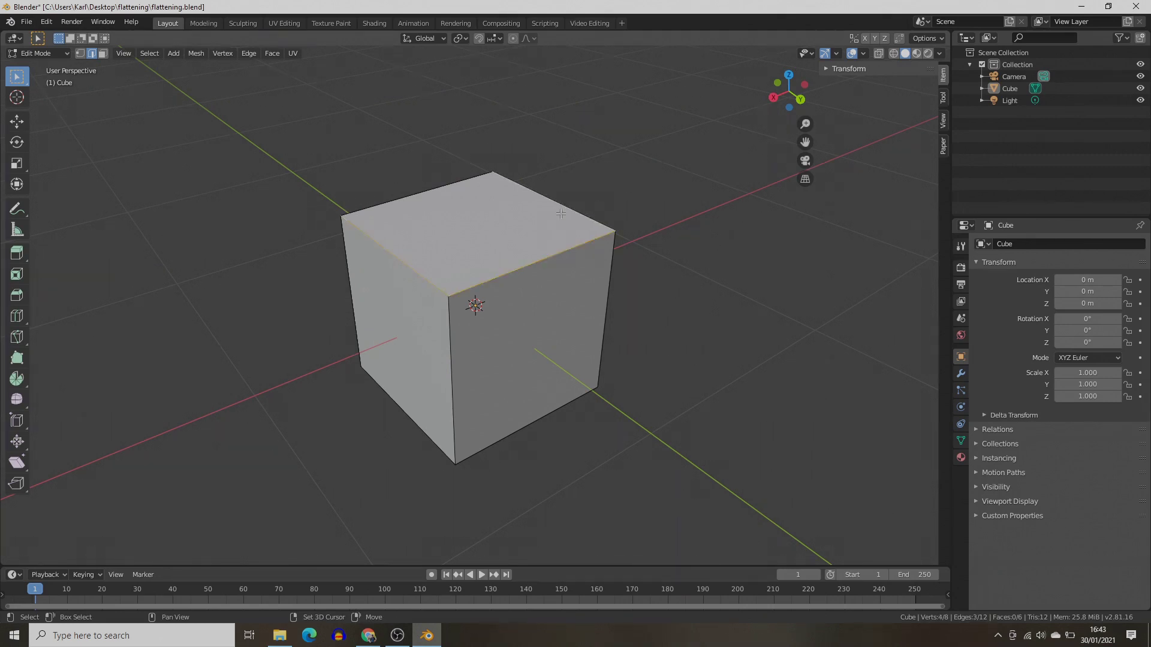
pyautogui.moveTo(360, 360); pyautogui.dragTo(505, 352, button='middle')
pyautogui.keyDown('shift'); pyautogui.click(521, 337); pyautogui.keyUp('shift')
pyautogui.moveTo(673, 303); pyautogui.dragTo(490, 330, button='middle')
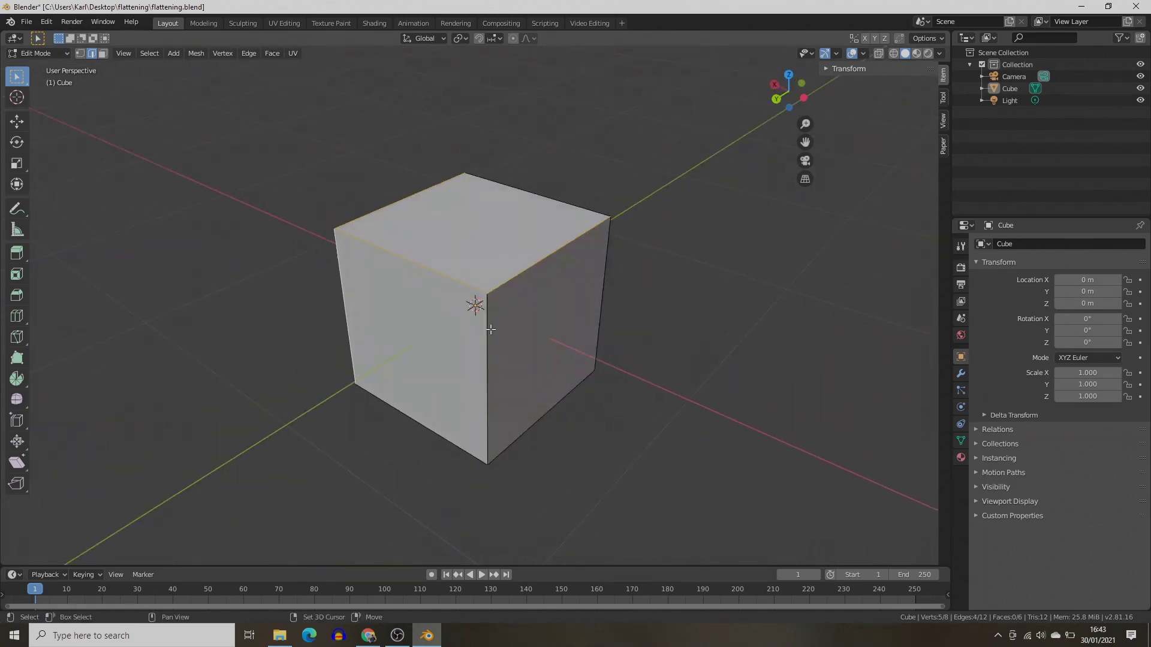
pyautogui.keyDown('shift'); pyautogui.click(488, 333); pyautogui.keyUp('shift')
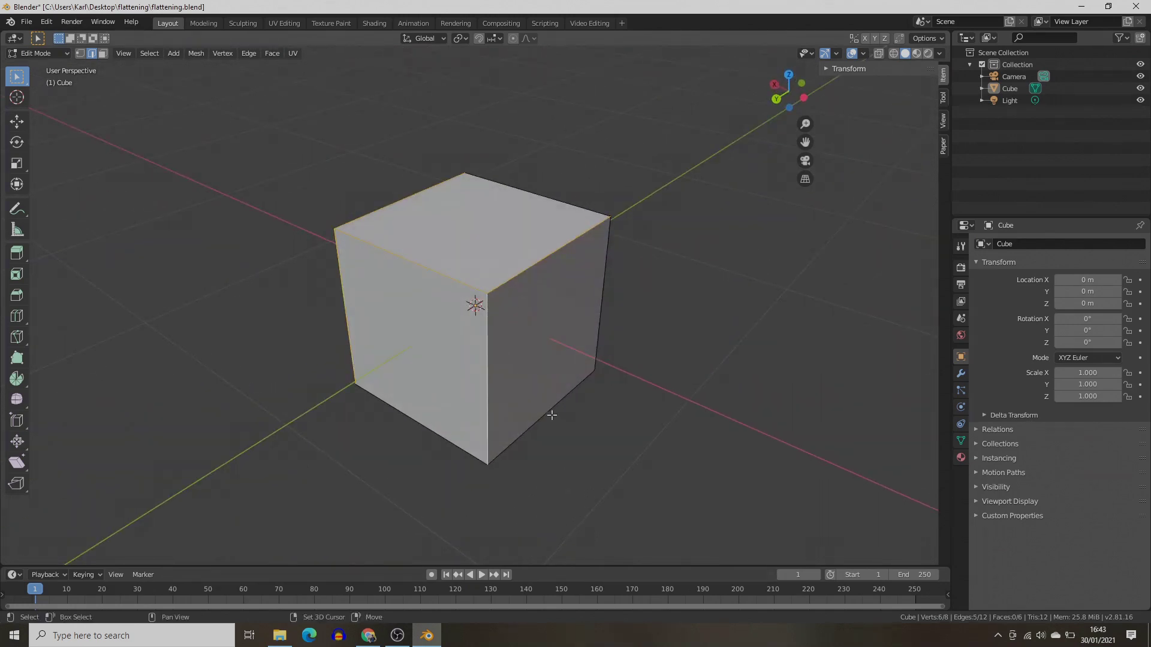
pyautogui.keyDown('shift'); pyautogui.click(549, 412); pyautogui.keyUp('shift')
pyautogui.moveTo(208, 365); pyautogui.dragTo(78, 372, button='middle')
pyautogui.keyDown('shift'); pyautogui.click(368, 313); pyautogui.keyUp('shift')
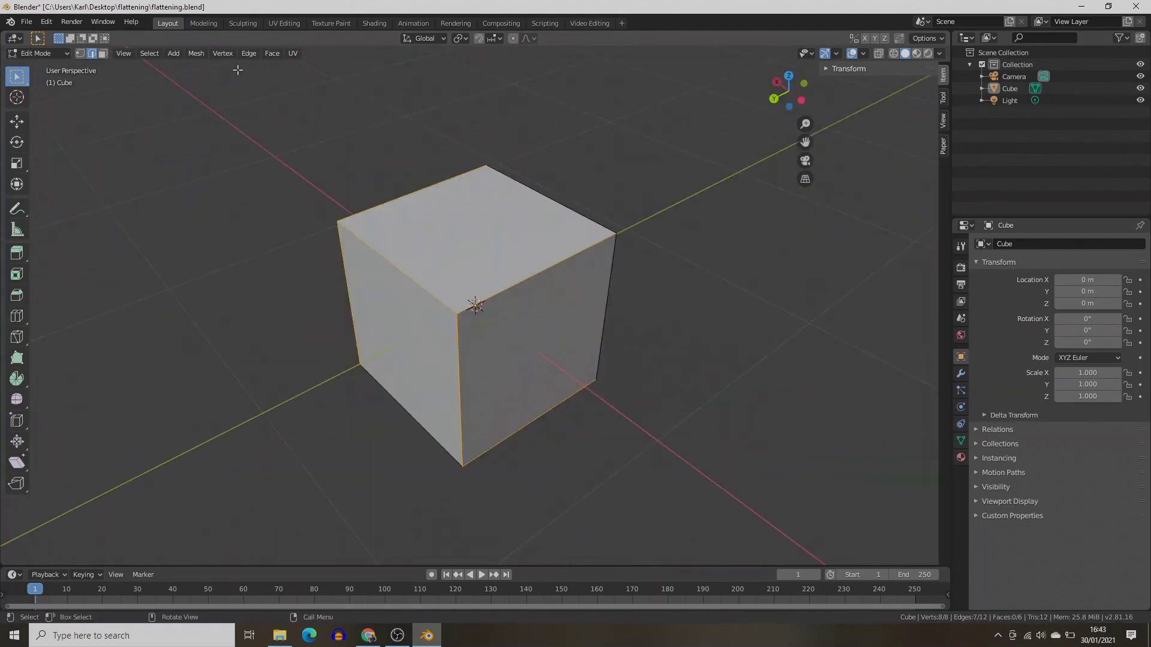
pyautogui.click(249, 53)
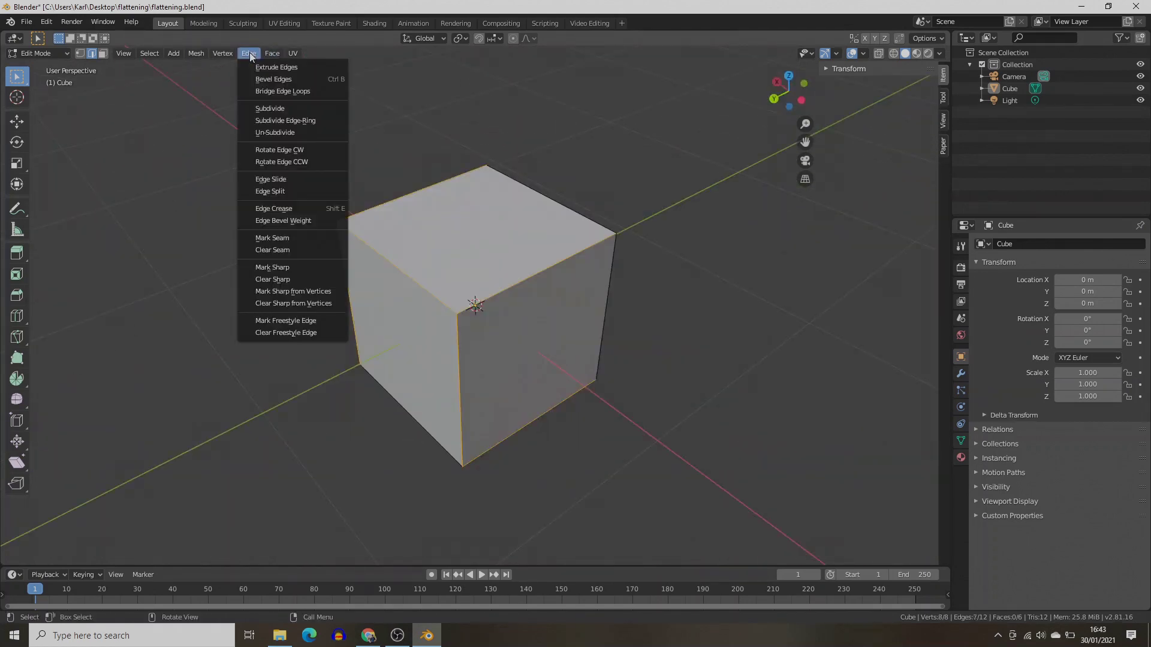
pyautogui.click(287, 241)
pyautogui.moveTo(658, 319); pyautogui.dragTo(811, 321, button='middle')
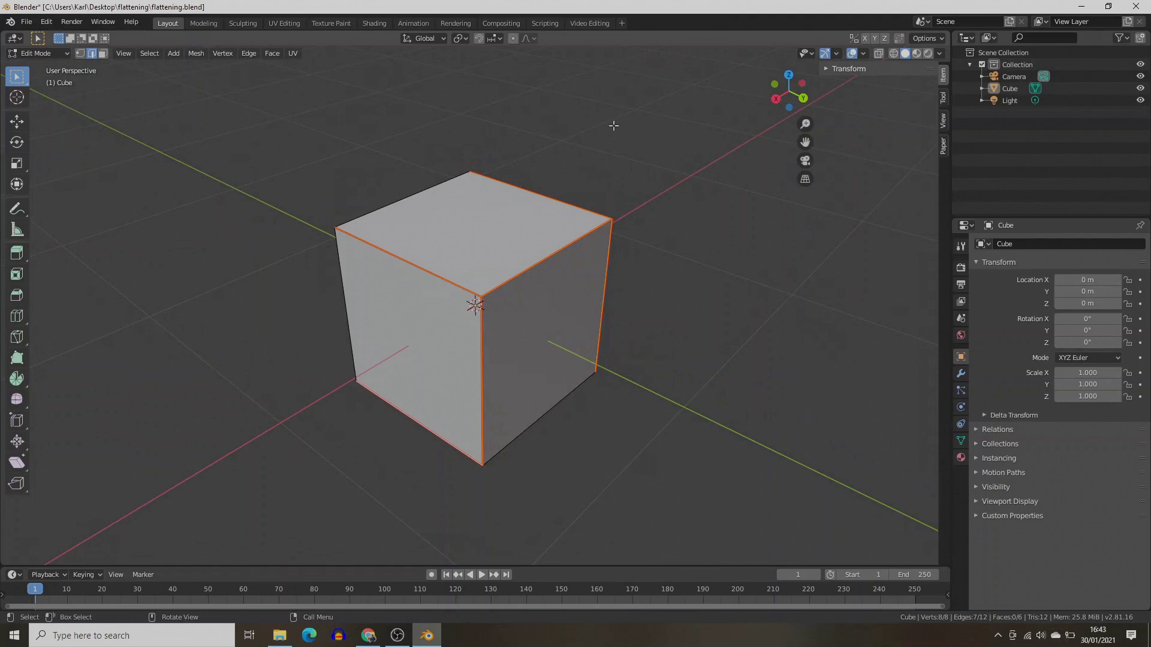
# Return to Object Mode and export the selected cube as an A4 PDF paper model into the flattening folder.
pyautogui.press('Tab')
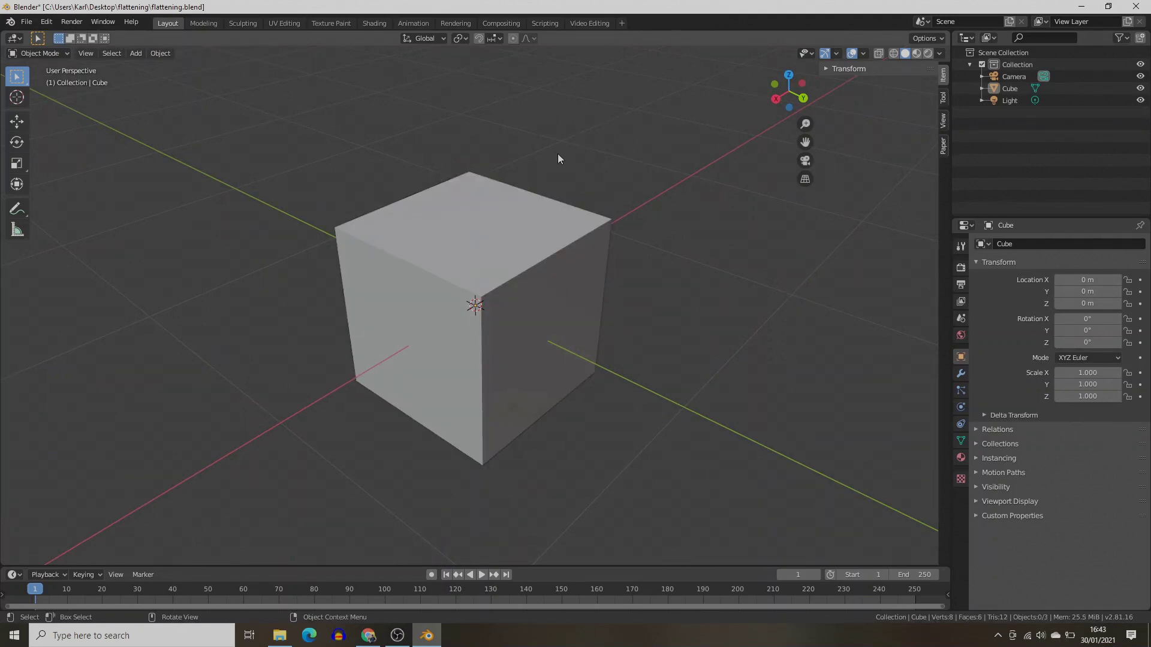
pyautogui.click(491, 228)
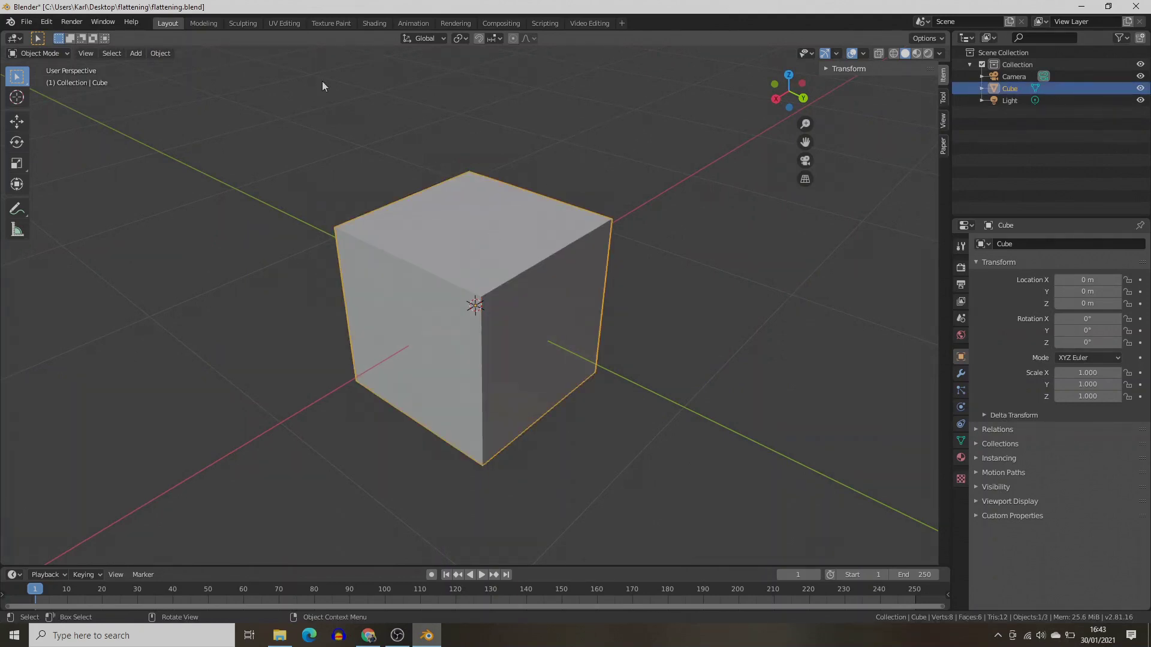
pyautogui.click(25, 23)
pyautogui.moveTo(95, 196)
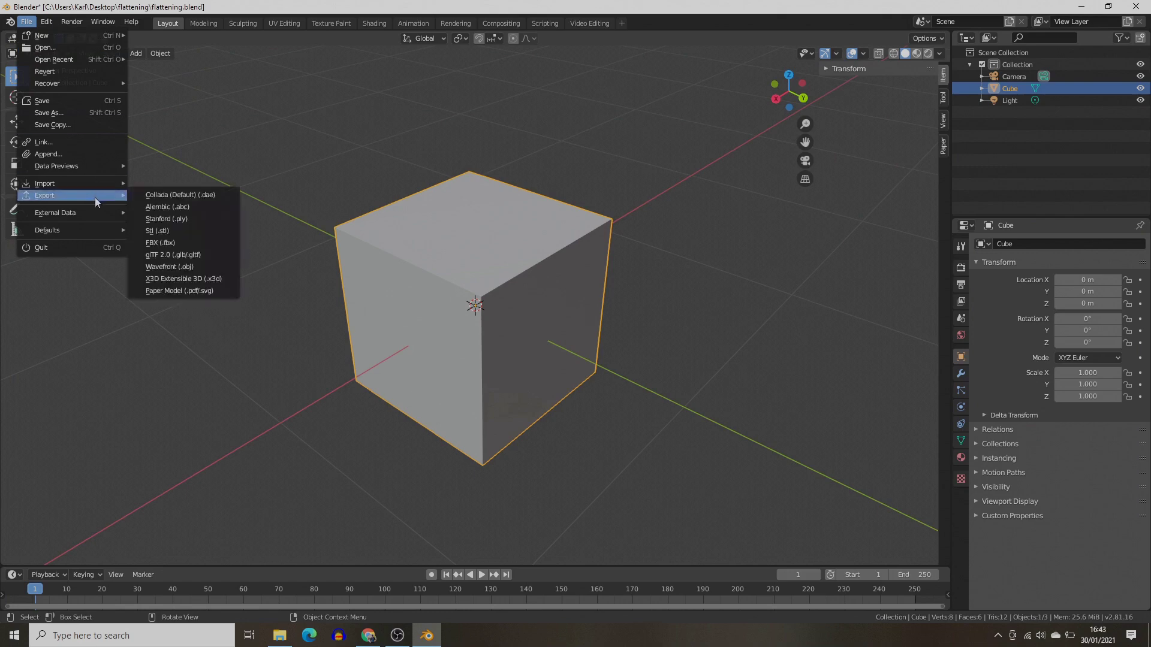
pyautogui.click(175, 290)
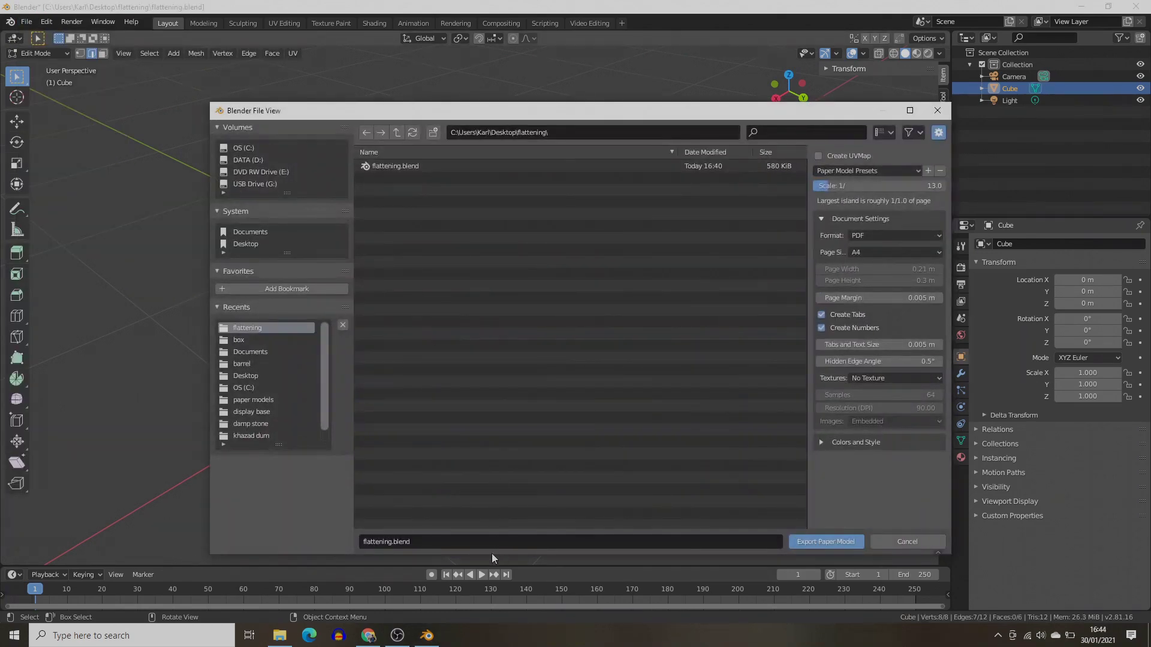
pyautogui.click(804, 542)
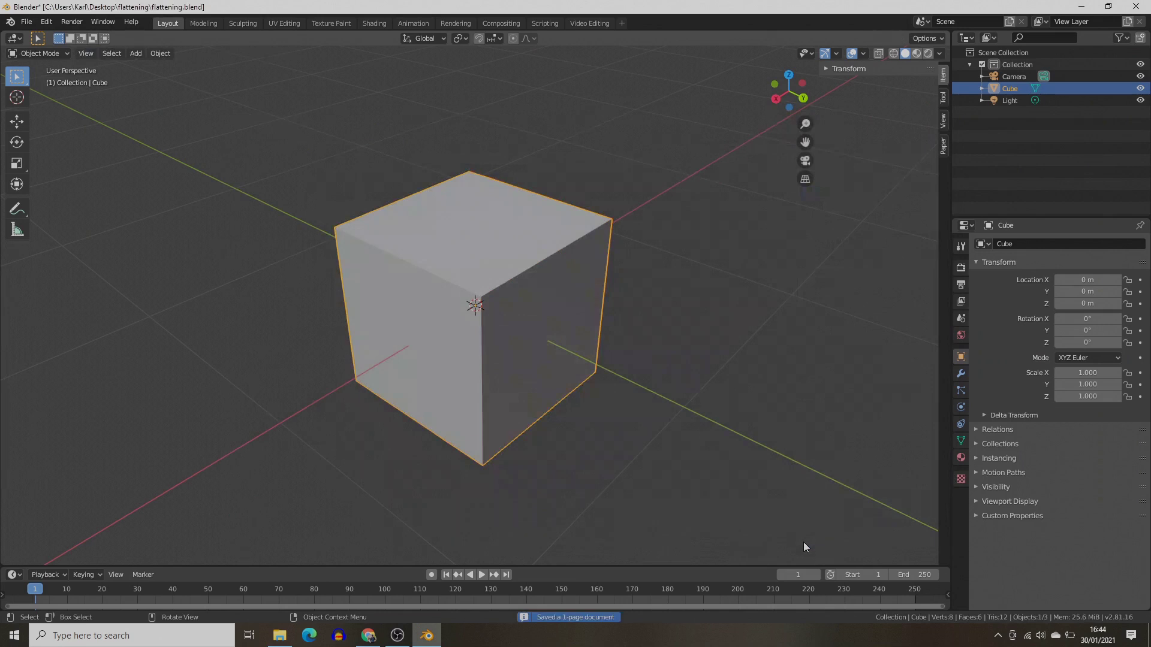
# Open flattening.blend.pdf from File Explorer, examine the whole unfolded cube net, and switch back to Blender.
pyautogui.click(279, 636)
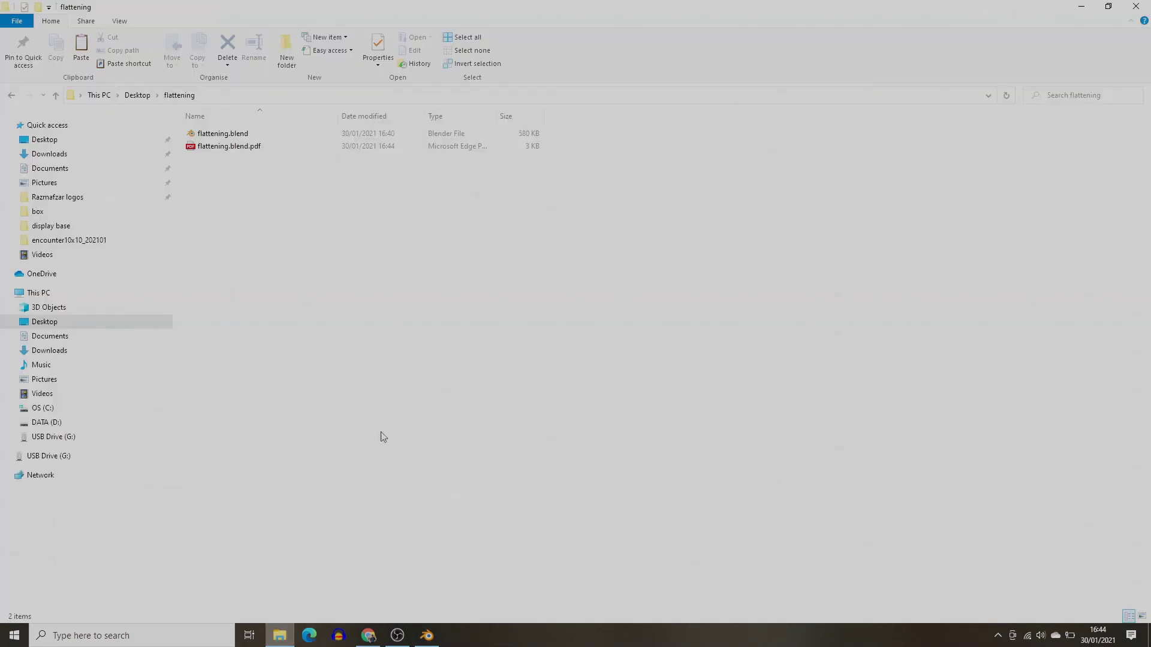
pyautogui.doubleClick(216, 147)
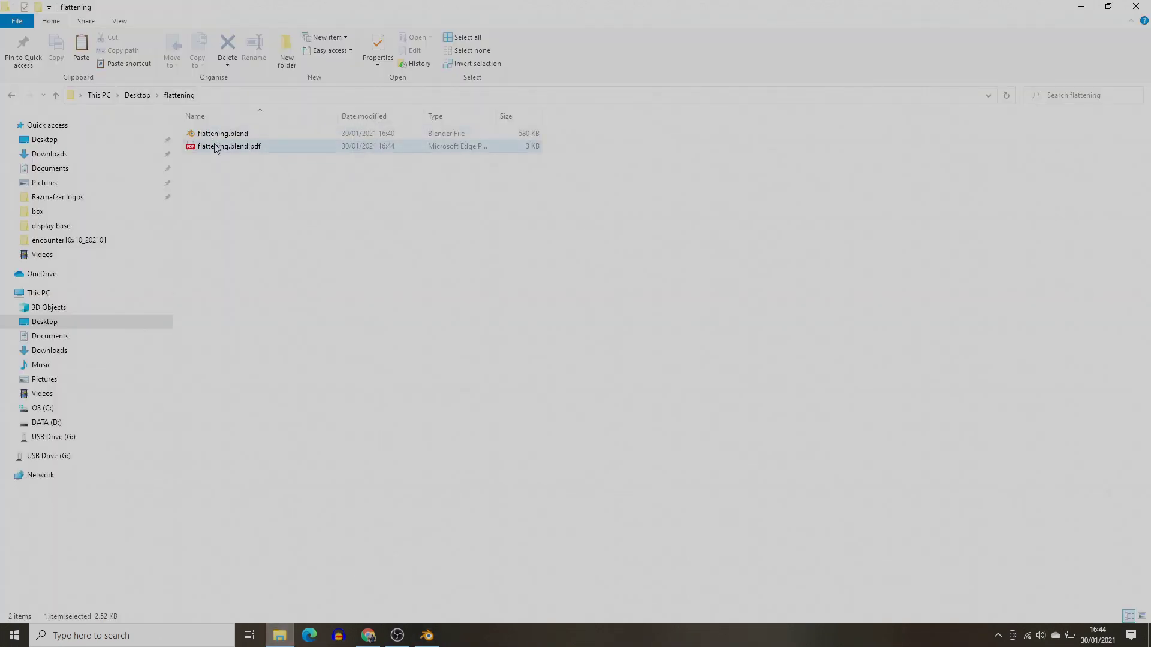
pyautogui.keyDown('ctrl'); pyautogui.scroll(-3, 581, 276); pyautogui.keyUp('ctrl')
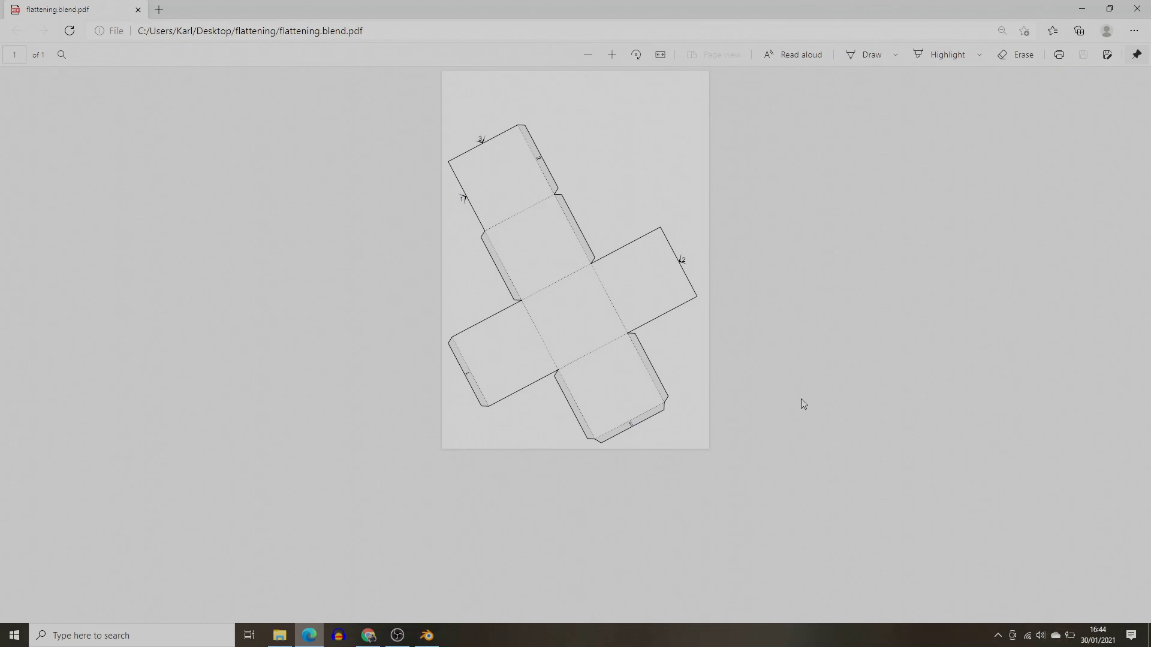
pyautogui.hotkey('alt', 'Tab')
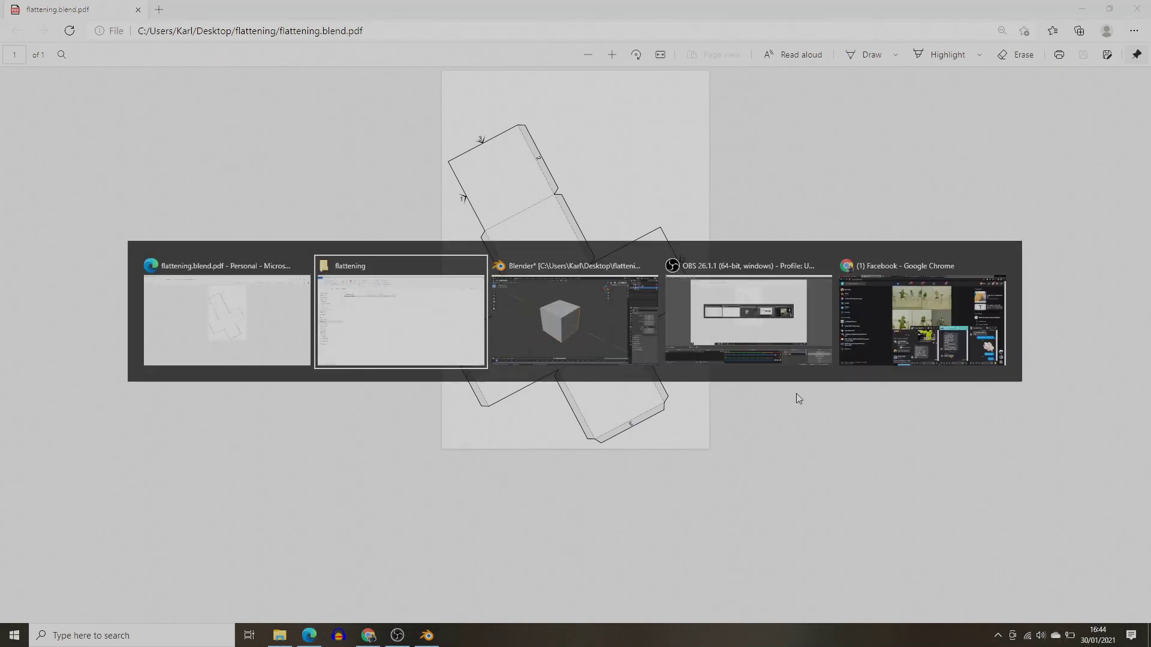
pyautogui.hotkey('alt', 'Tab')
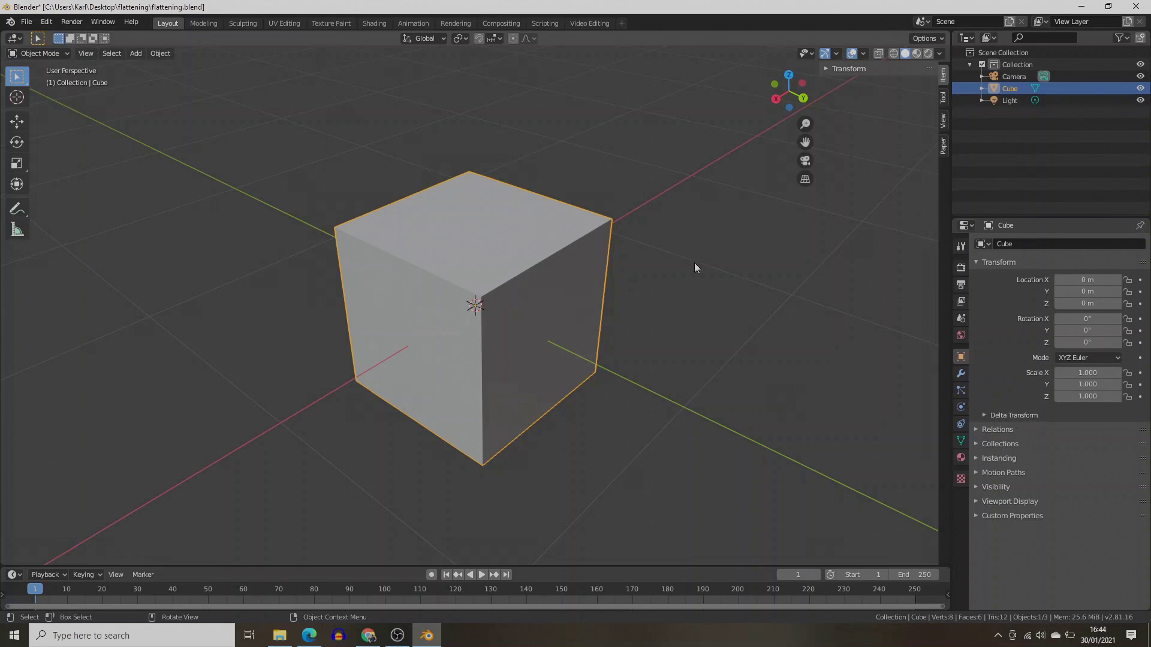
# Export the cube again as an A4 PDF paper model named flattening.blend, with the scale set to 1/32.
pyautogui.click(29, 22)
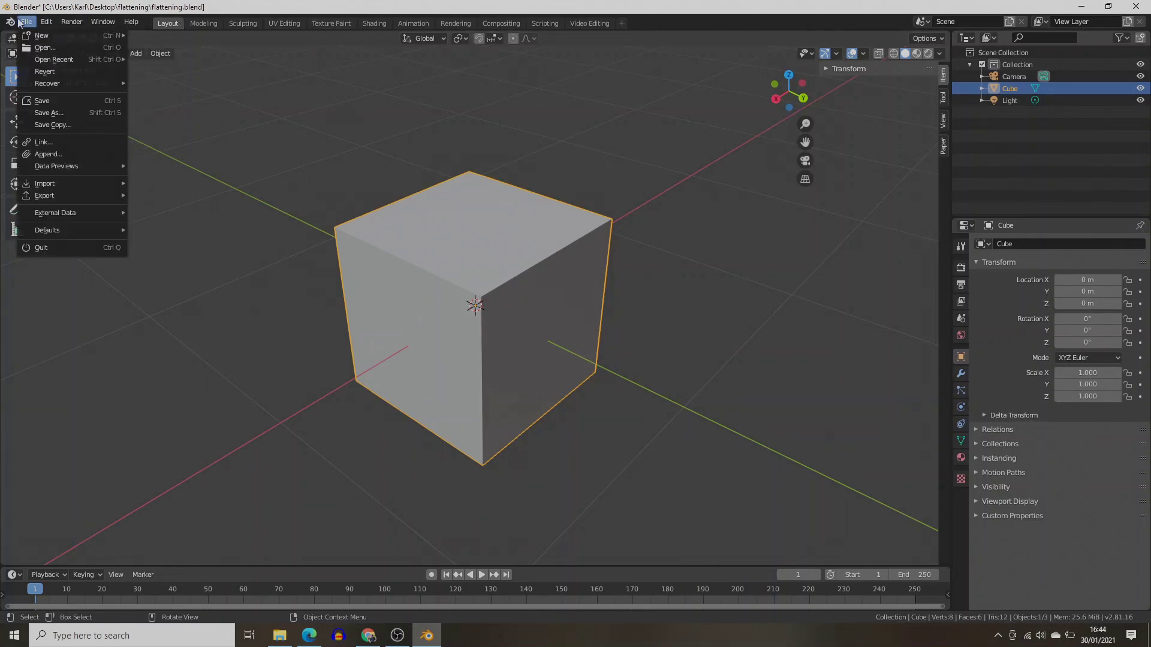
pyautogui.moveTo(84, 198)
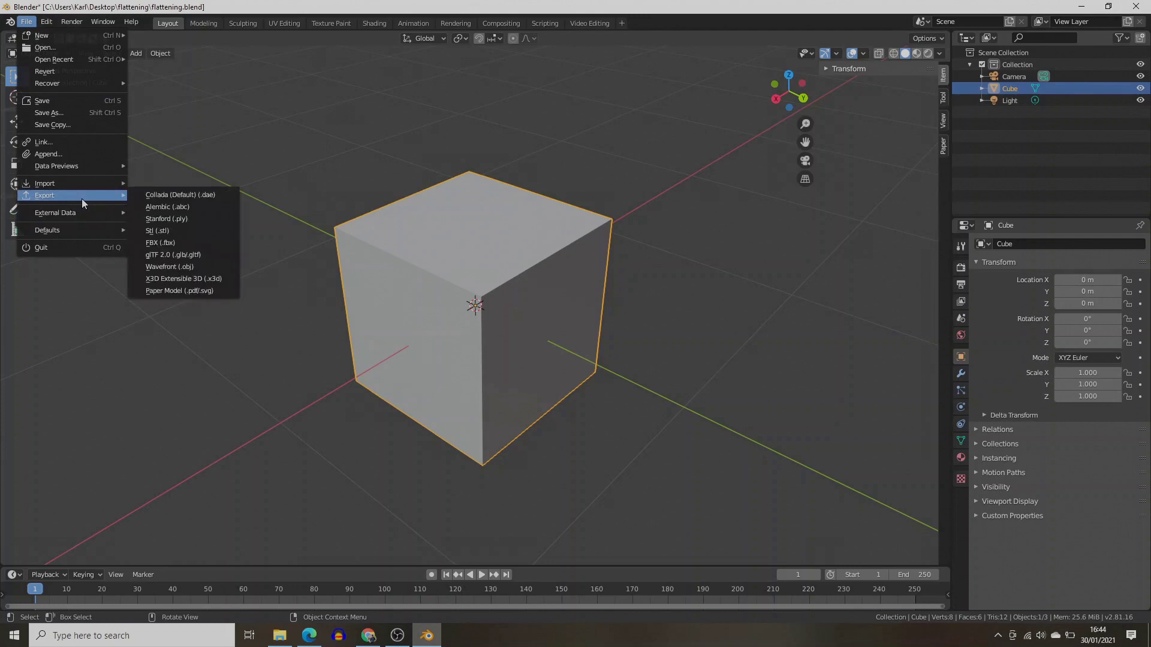
pyautogui.click(175, 294)
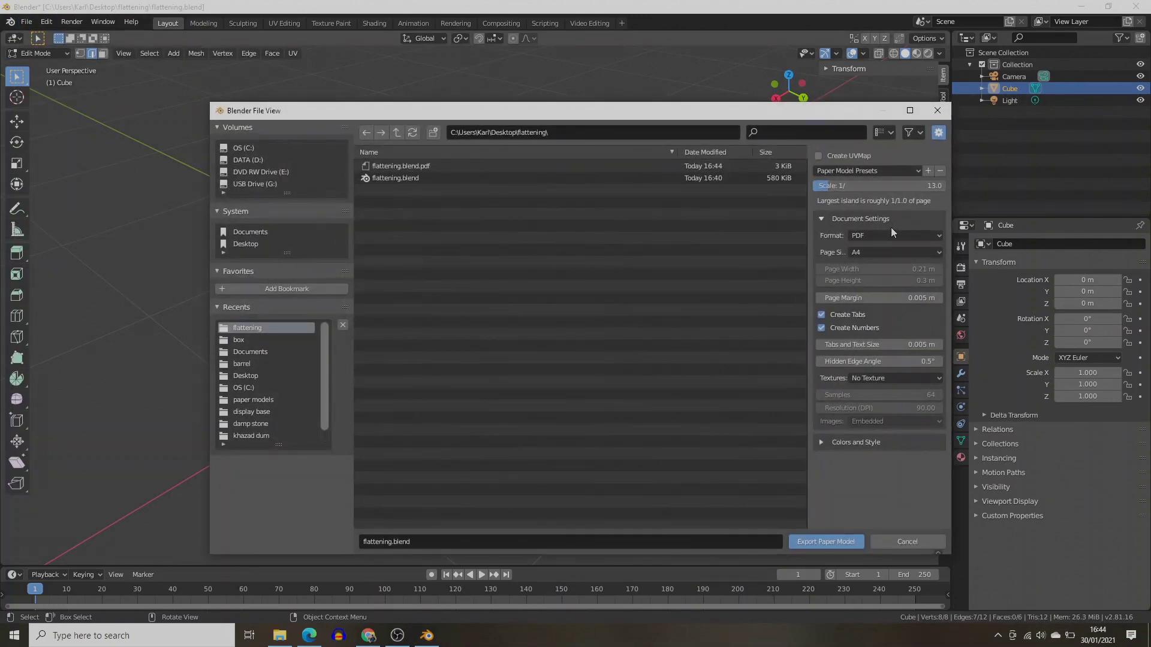
pyautogui.click(889, 184)
pyautogui.click(892, 184)
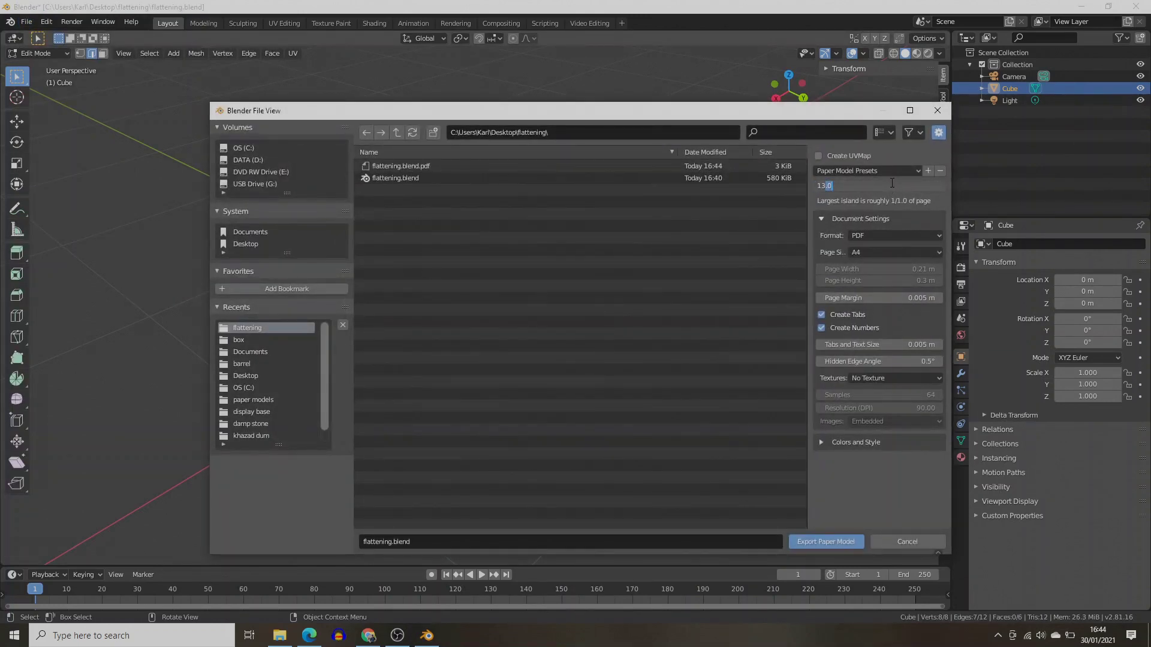
pyautogui.press('BackSpace')
pyautogui.press('BackSpace')
pyautogui.write('32')
pyautogui.press('Return')
pyautogui.click(836, 539)
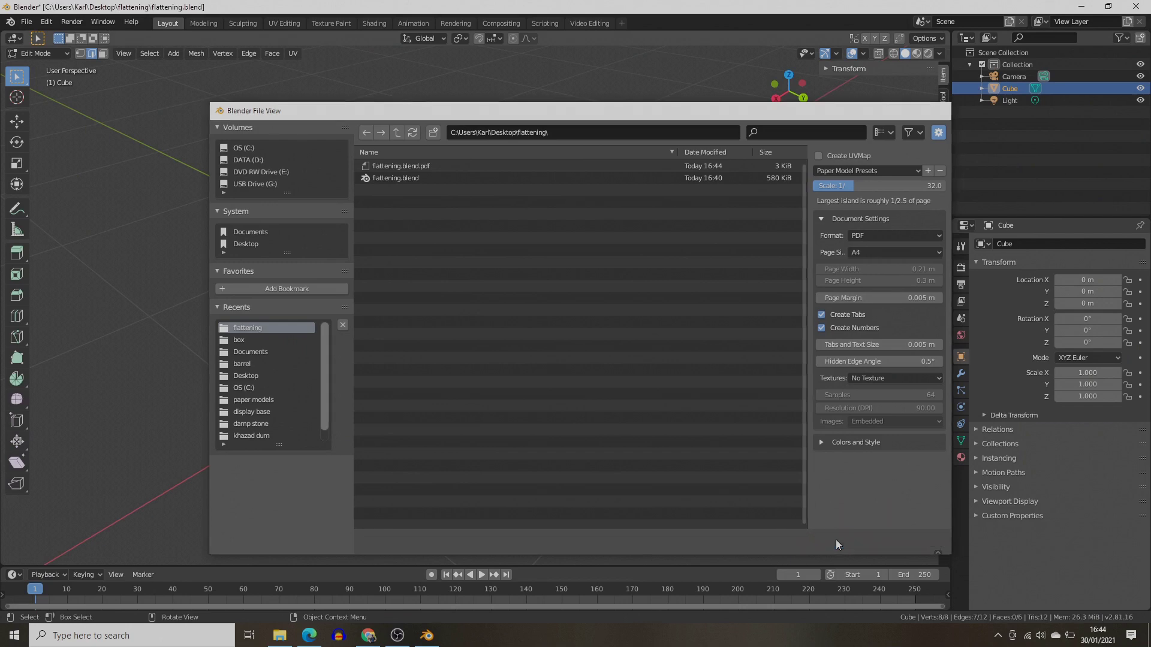
# Open the re-exported flattening.blend.pdf from File Explorer, examine the size of the net on the page, and switch back to Blender.
pyautogui.click(278, 637)
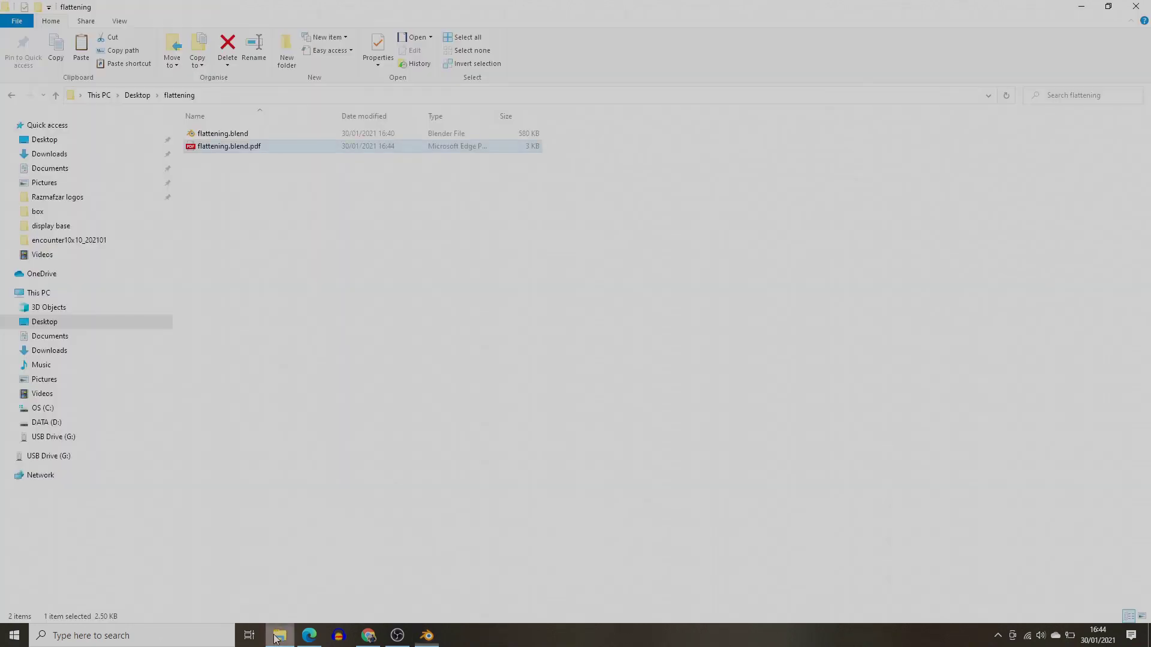
pyautogui.doubleClick(236, 146)
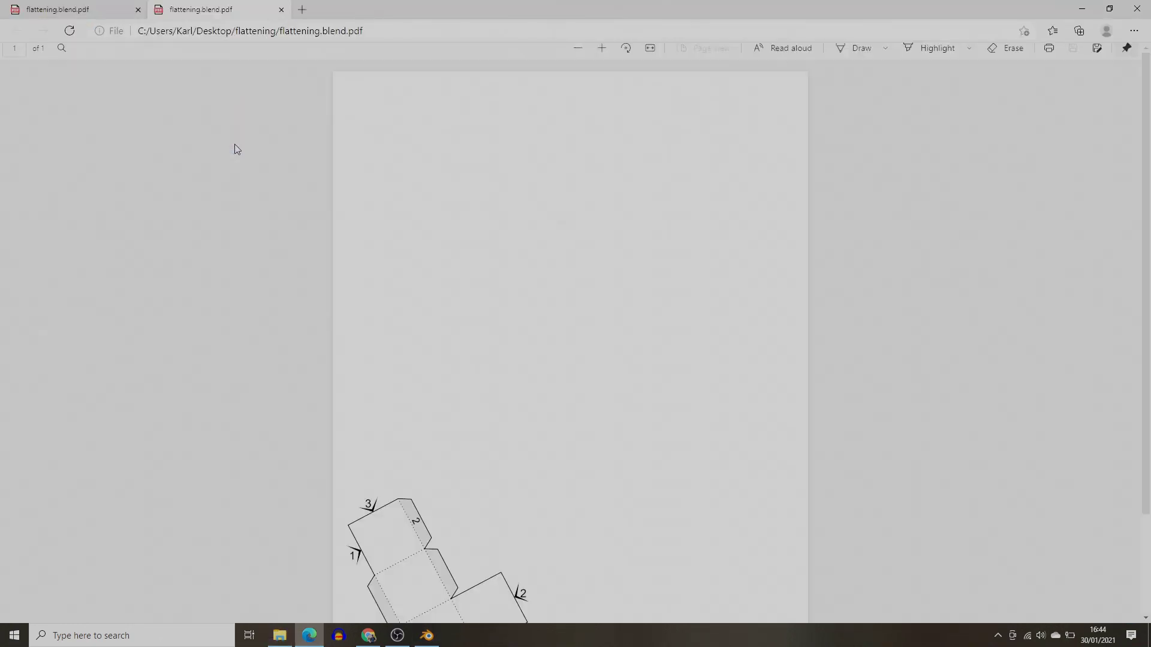
pyautogui.scroll(-2, 617, 481)
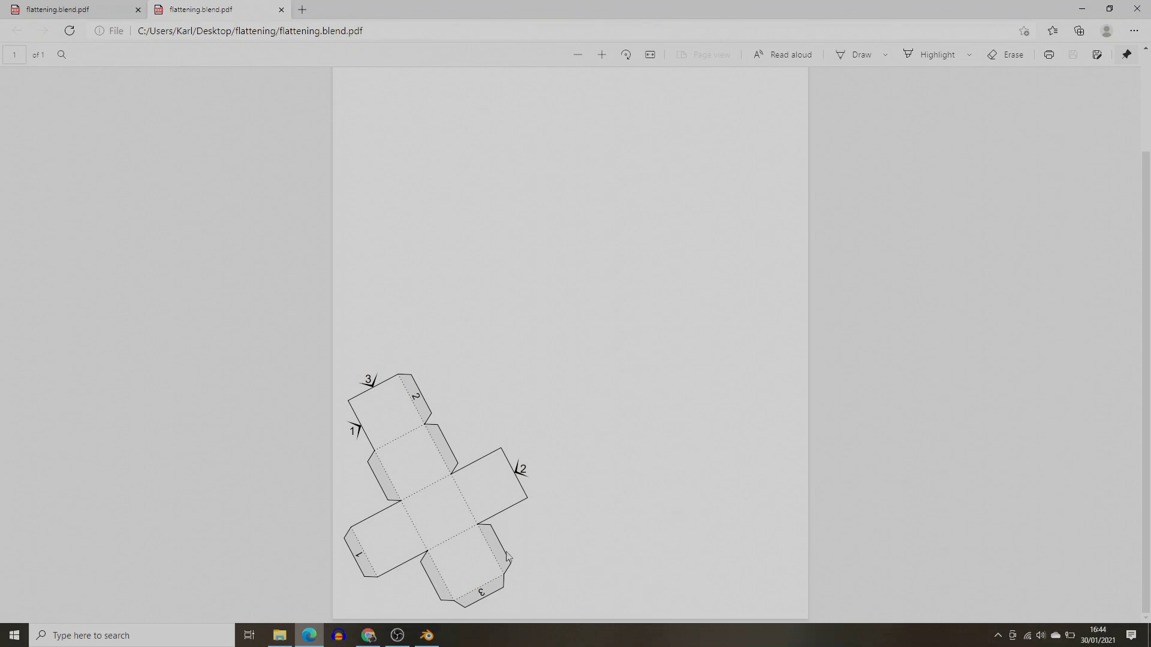
pyautogui.moveTo(396, 639)
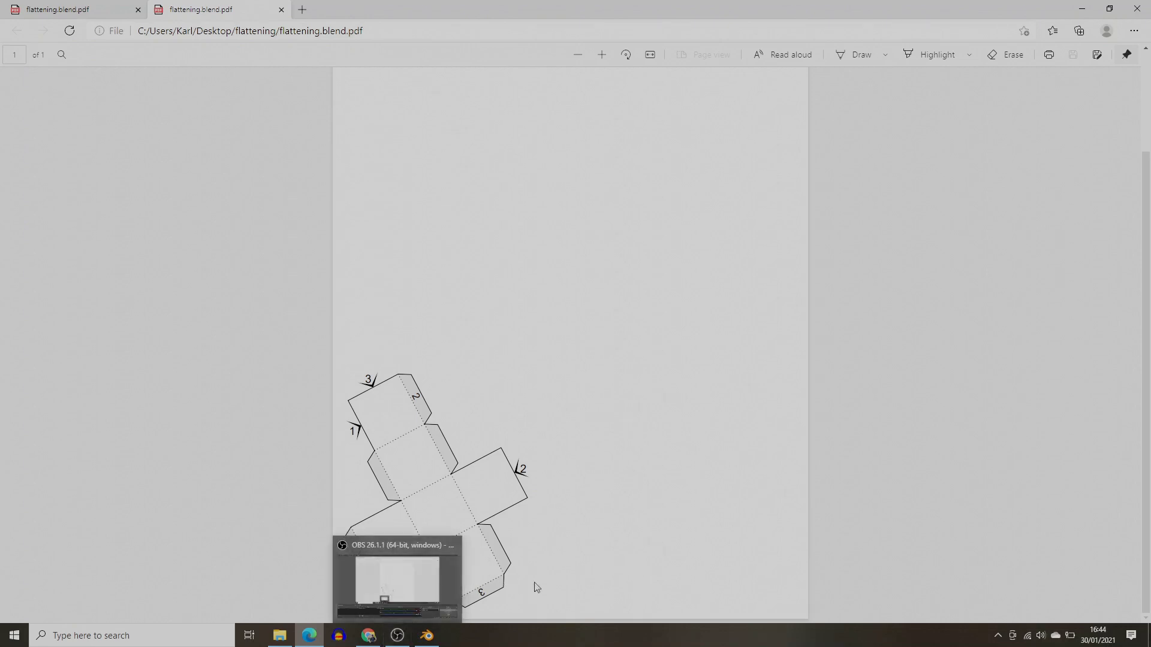
pyautogui.click(427, 636)
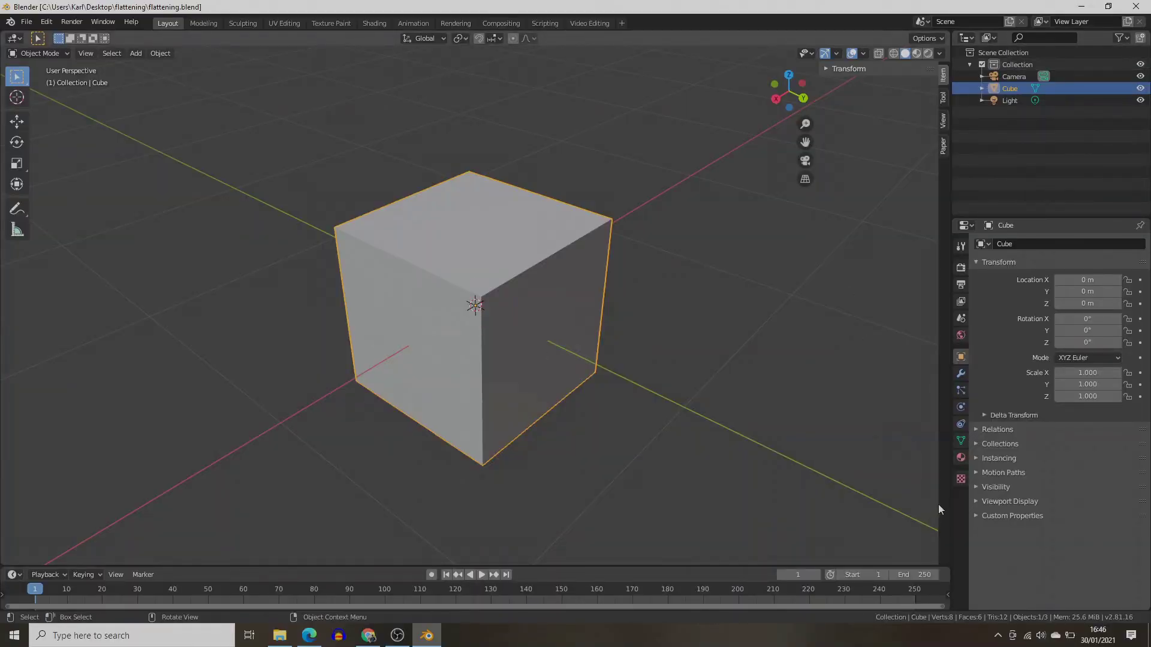
# Give the cube material's Base Color the image texture 121_old wood planks texture-seamless.jpg and display the viewport in Rendered shading.
pyautogui.click(961, 459)
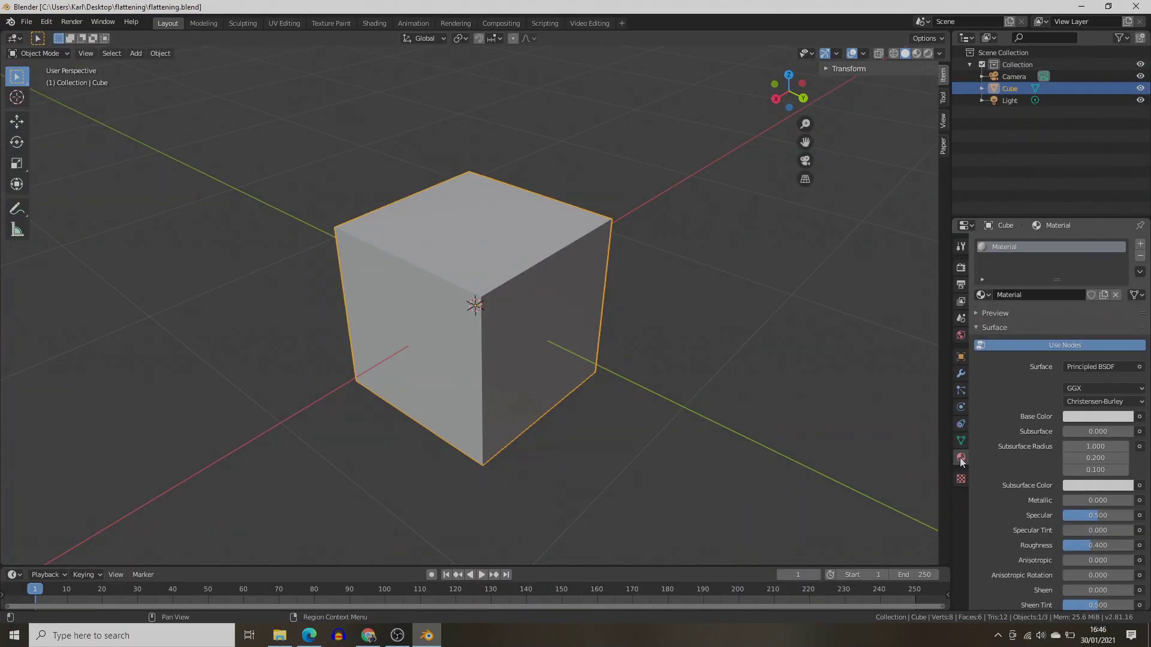
pyautogui.click(1139, 416)
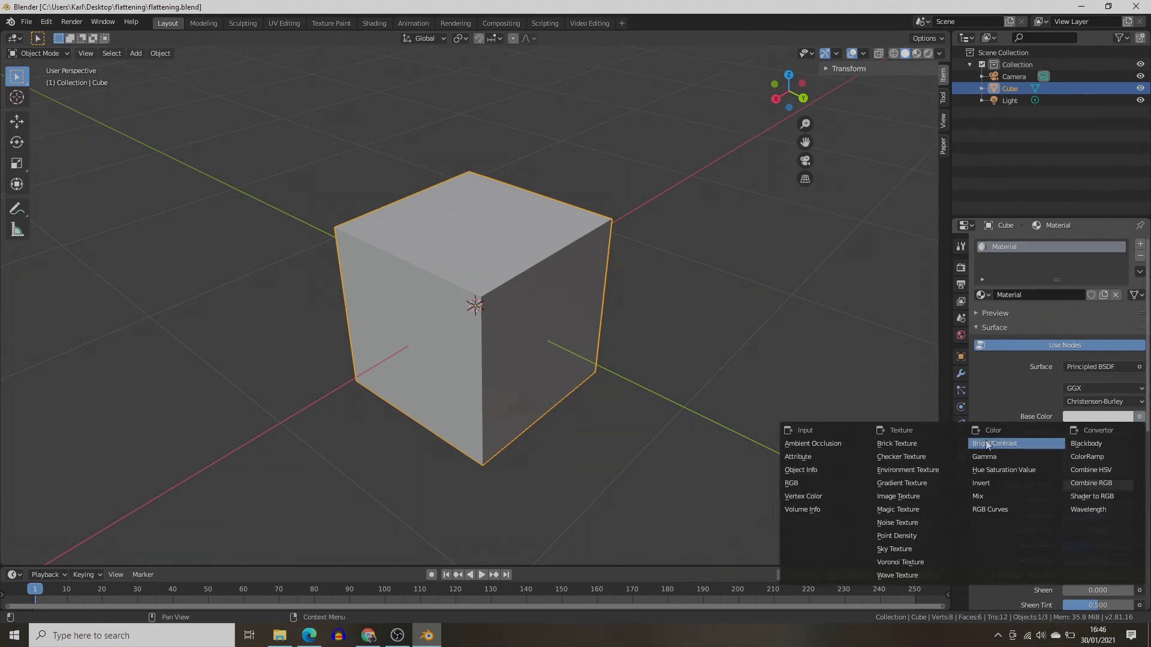
pyautogui.click(902, 496)
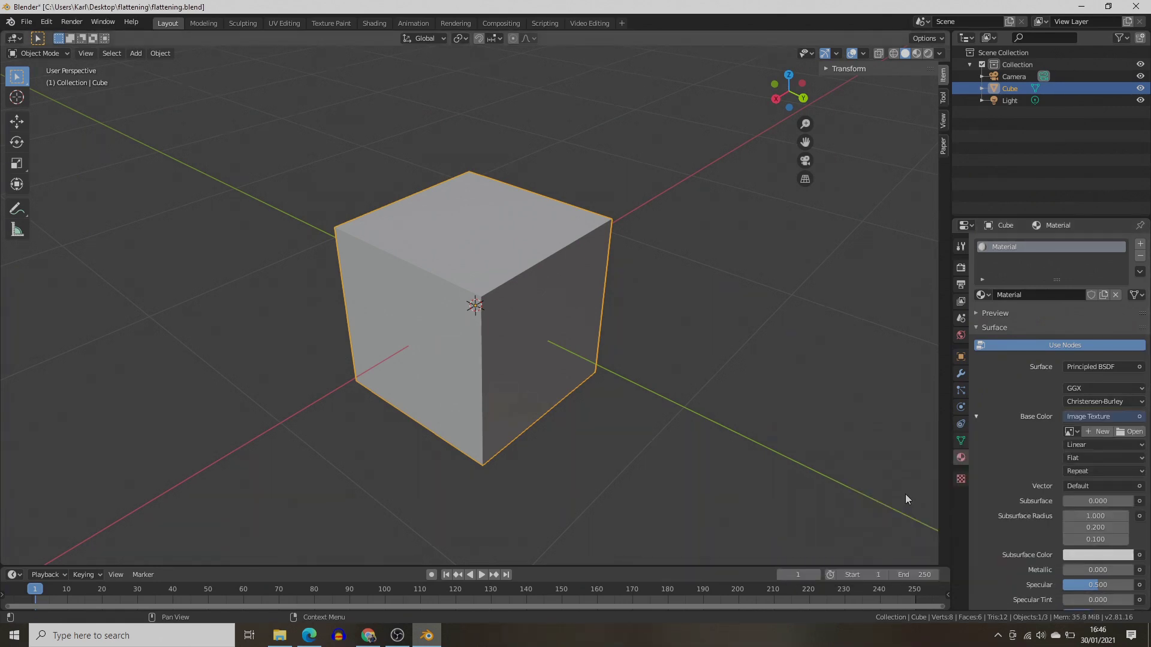
pyautogui.click(1133, 432)
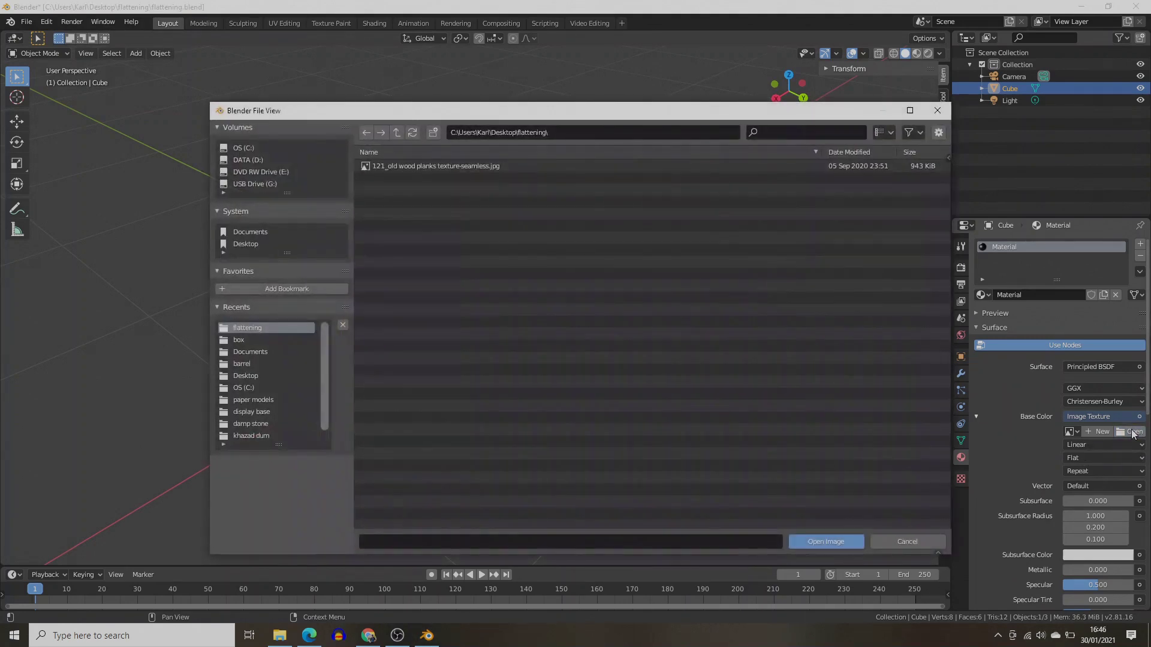
pyautogui.doubleClick(450, 166)
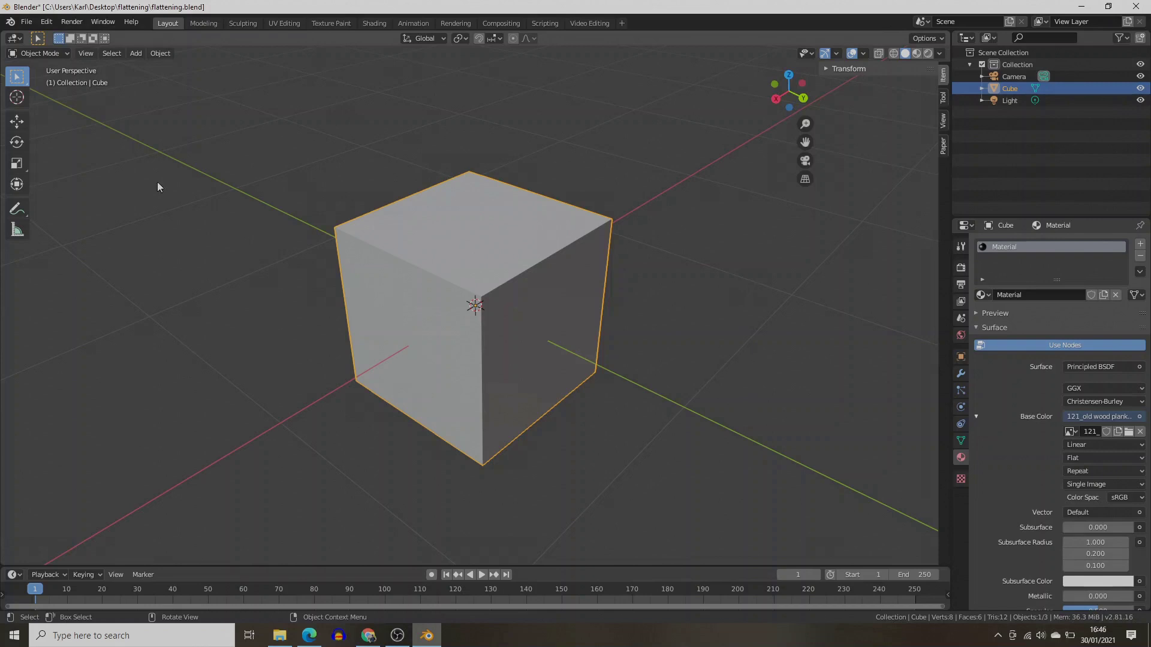
pyautogui.click(928, 53)
pyautogui.moveTo(634, 391)
pyautogui.mouseDown(button='middle')
pyautogui.moveTo(722, 372)
pyautogui.moveTo(861, 381)
pyautogui.moveTo(904, 334)
pyautogui.moveTo(901, 319)
pyautogui.moveTo(852, 416)
pyautogui.moveTo(718, 394)
pyautogui.moveTo(678, 406)
pyautogui.moveTo(624, 380)
pyautogui.moveTo(604, 386)
pyautogui.moveTo(632, 398)
pyautogui.moveTo(625, 387)
pyautogui.mouseUp(button='middle')
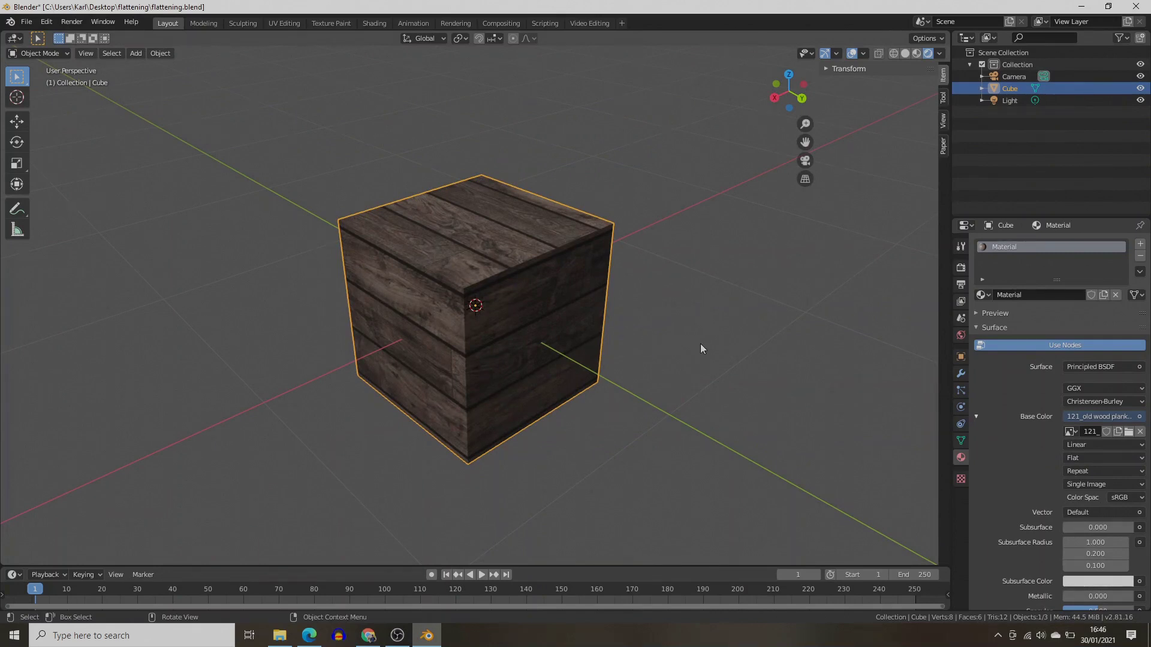
# Open the UV Editing workspace and select all cube faces in face select mode to display their UV layout over the wood image.
pyautogui.click(289, 23)
pyautogui.scroll(10, 741, 326)
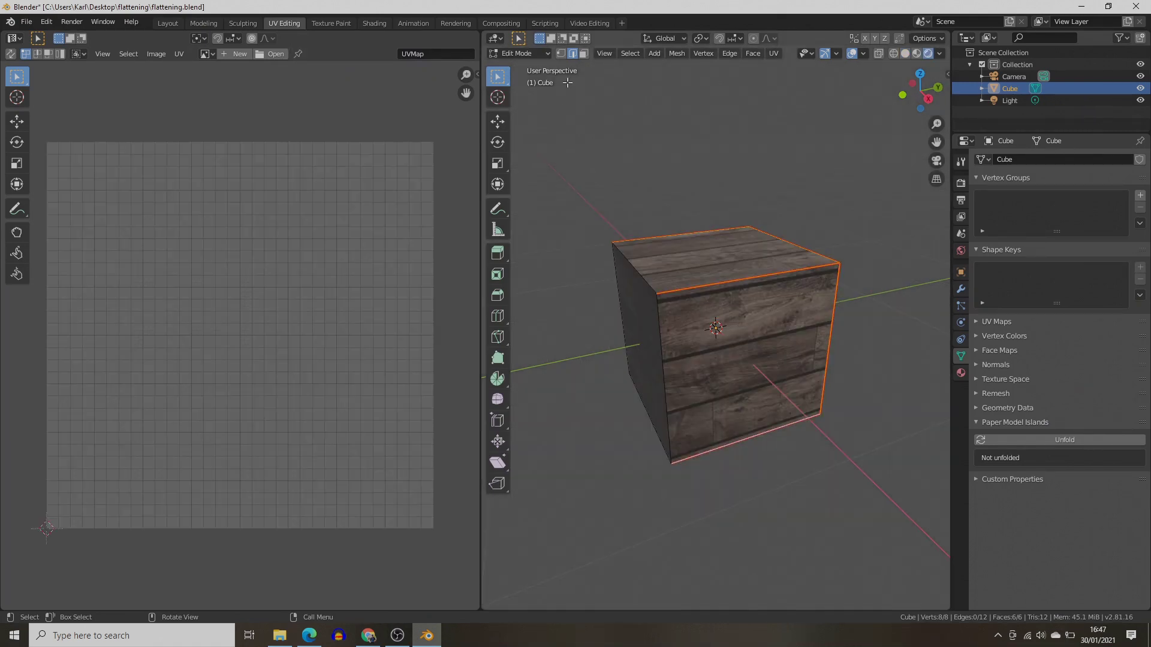
pyautogui.click(585, 58)
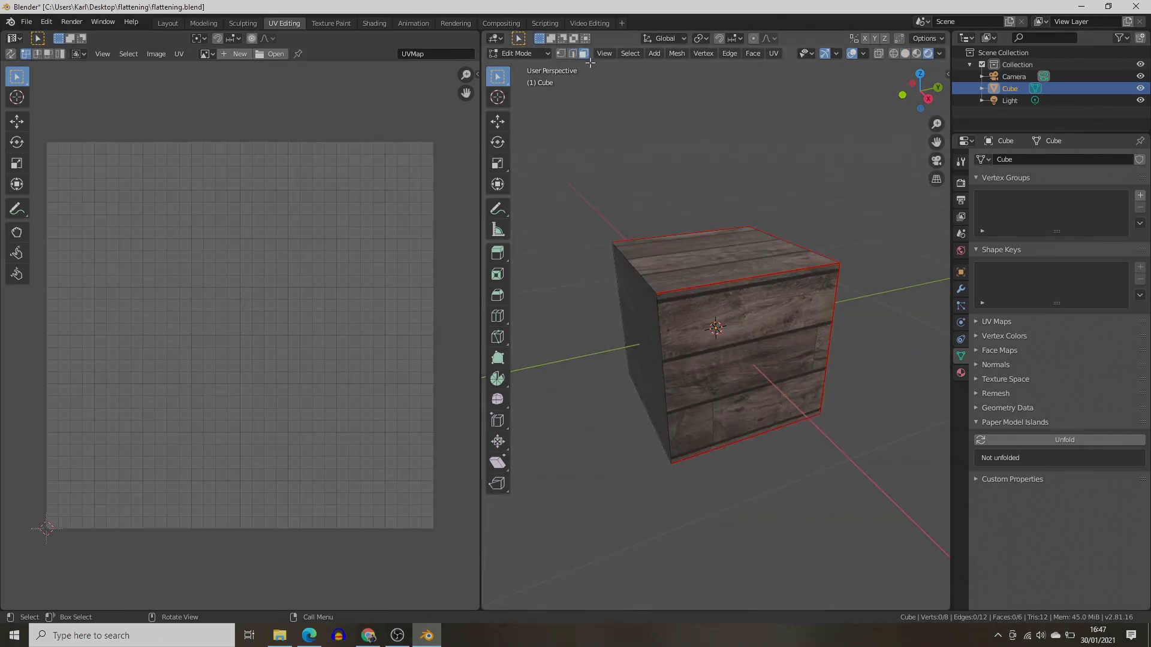
pyautogui.press('a')
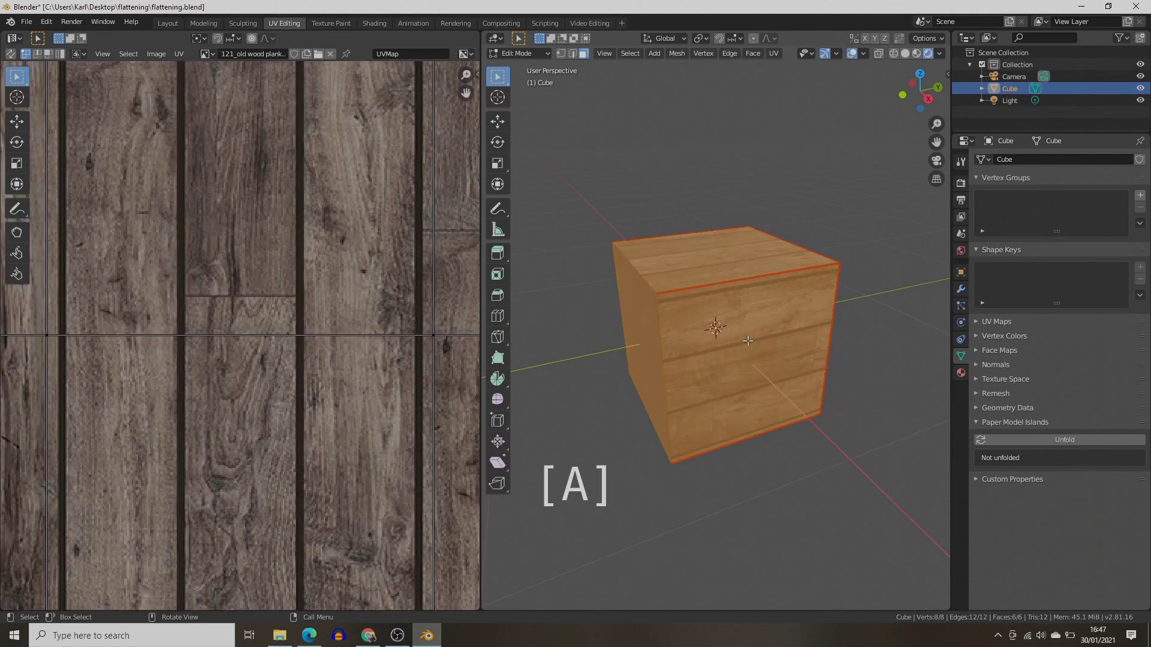
pyautogui.scroll(-7, 216, 276)
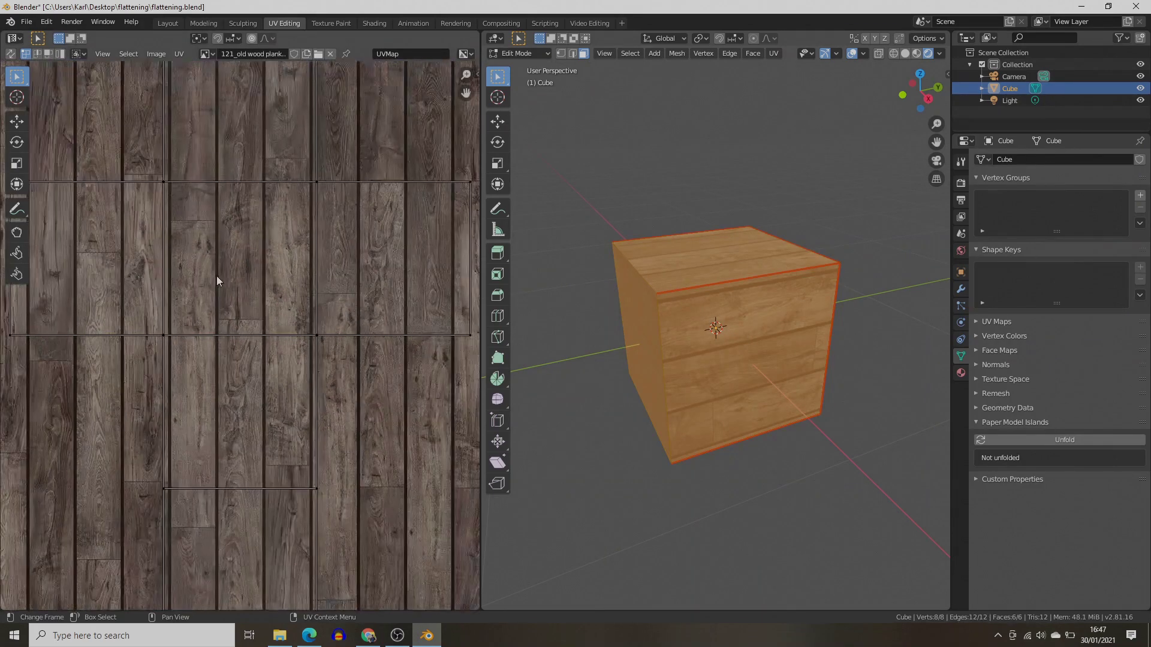
pyautogui.scroll(1, 222, 268)
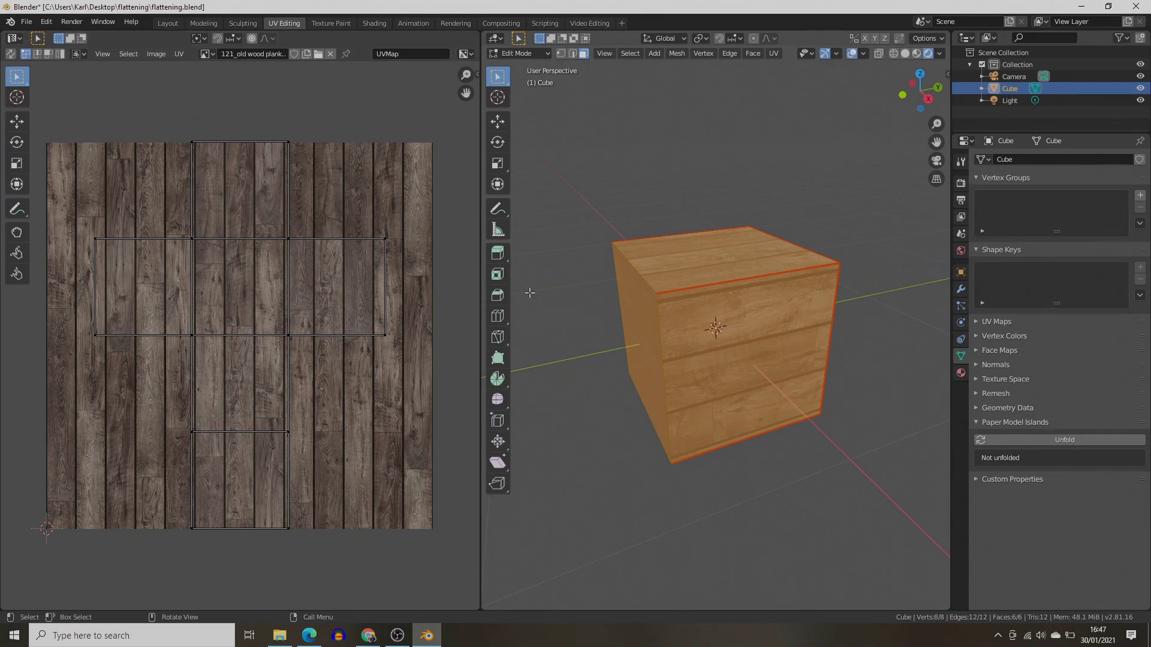
# Select the cube's entire UV layout in the UV editor and rotate it 90° over the wood plank texture.
pyautogui.click(61, 53)
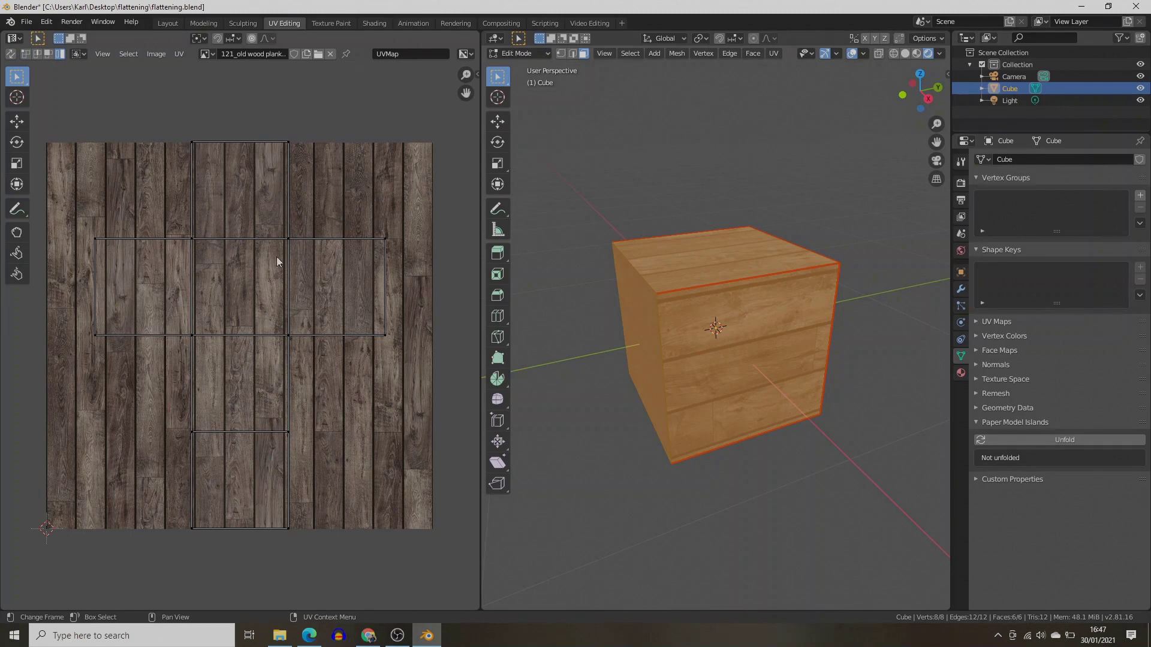
pyautogui.press('a')
pyautogui.press('r')
pyautogui.write('90')
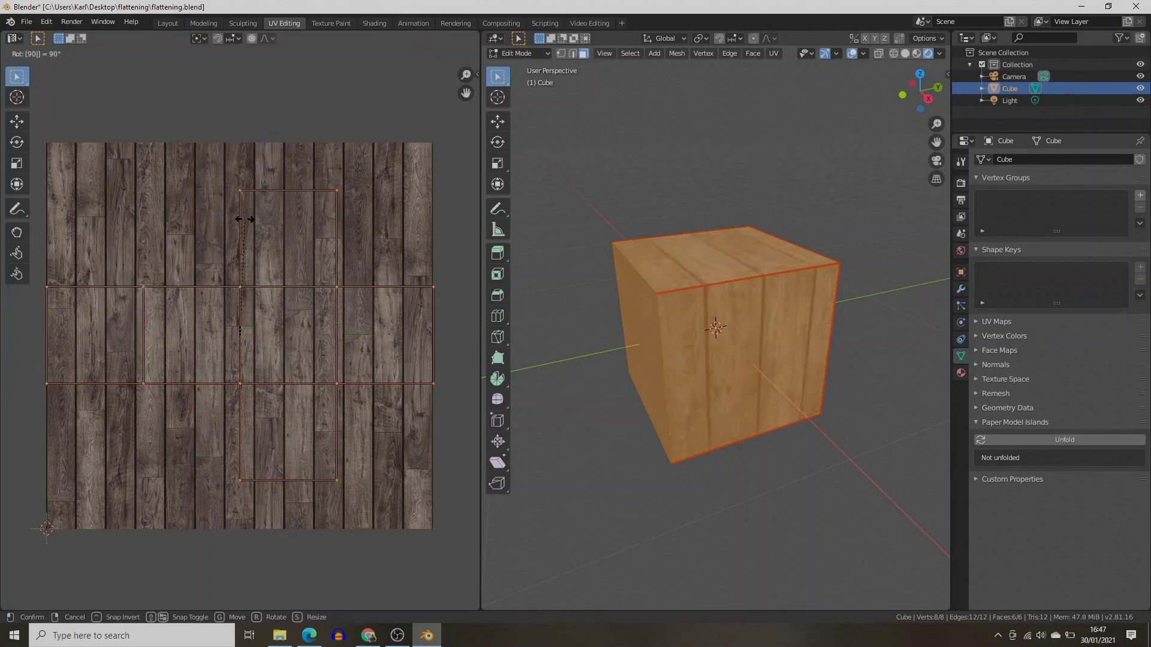
pyautogui.press('Return')
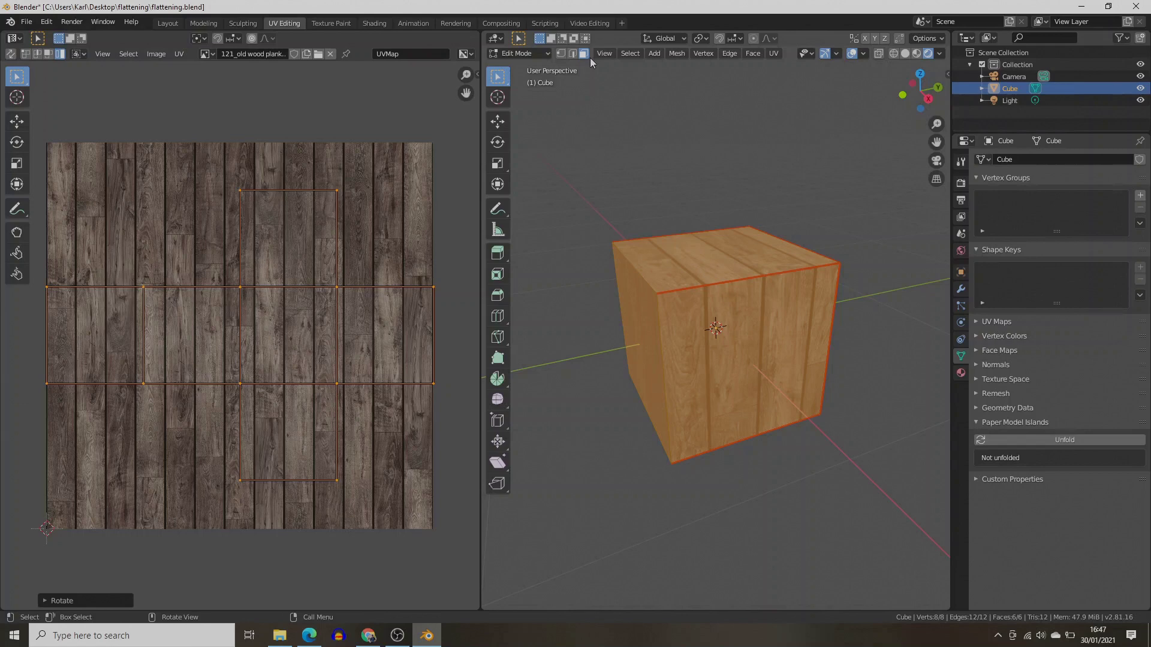
# Return to the Layout workspace and export the cube as flattening.blend.textured.pdf, at scale 1/32 with textures From Materials.
pyautogui.click(168, 23)
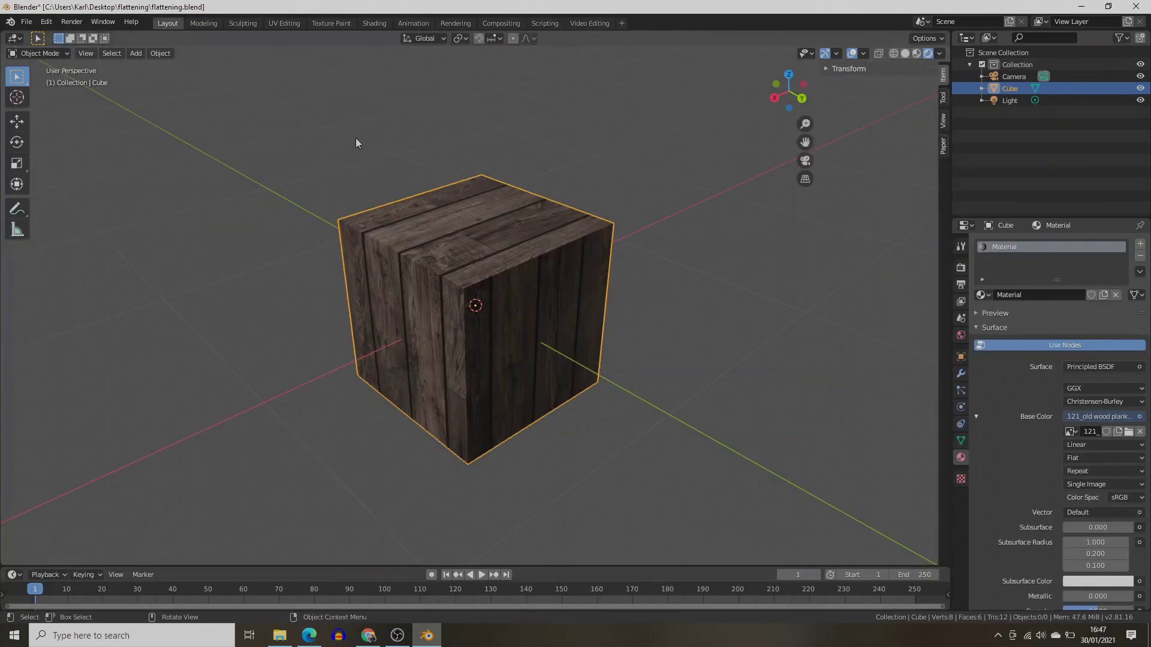
pyautogui.moveTo(338, 310); pyautogui.dragTo(430, 275, button='middle')
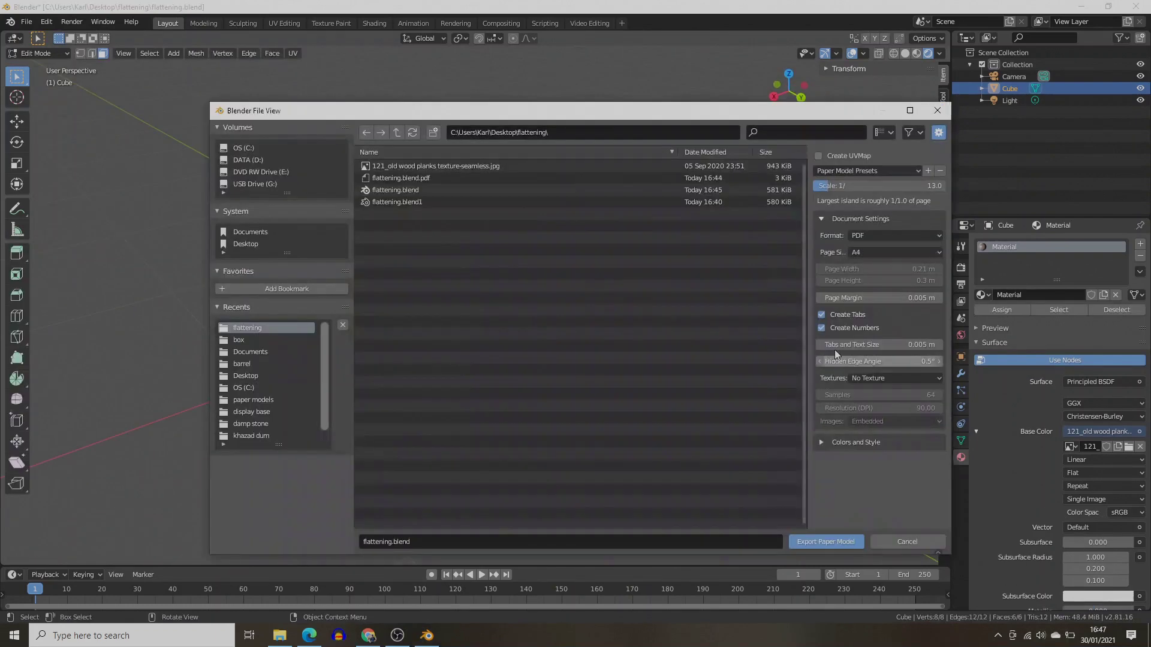
pyautogui.click(900, 186)
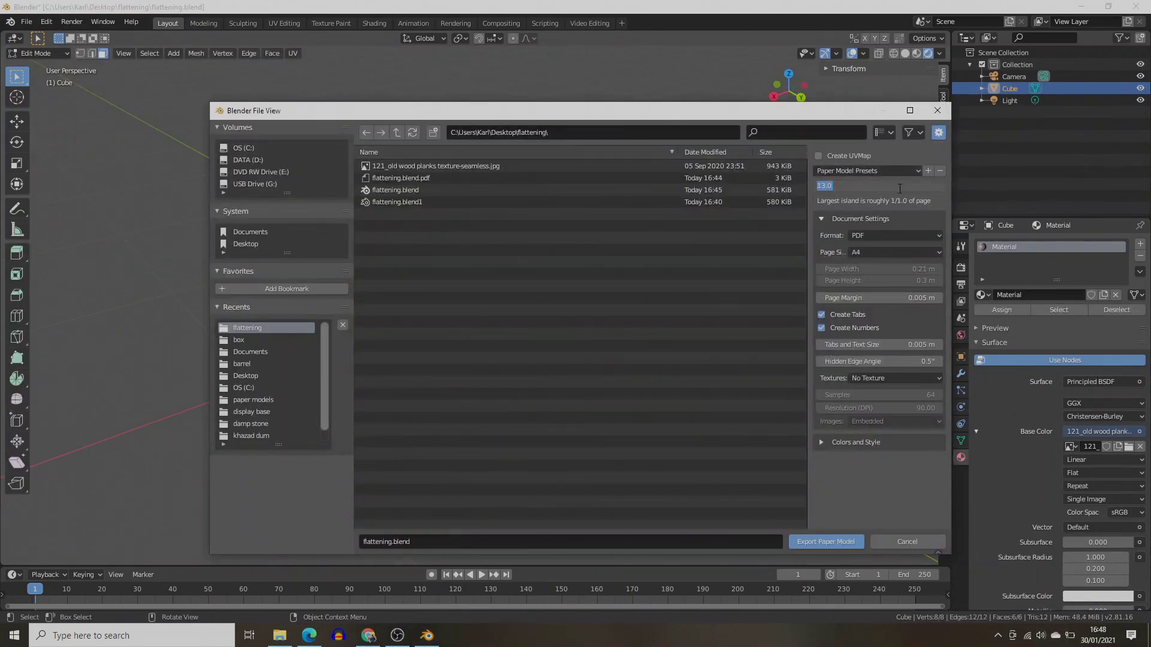
pyautogui.hotkey('ctrl', 'a')
pyautogui.write('32')
pyautogui.press('Return')
pyautogui.click(899, 377)
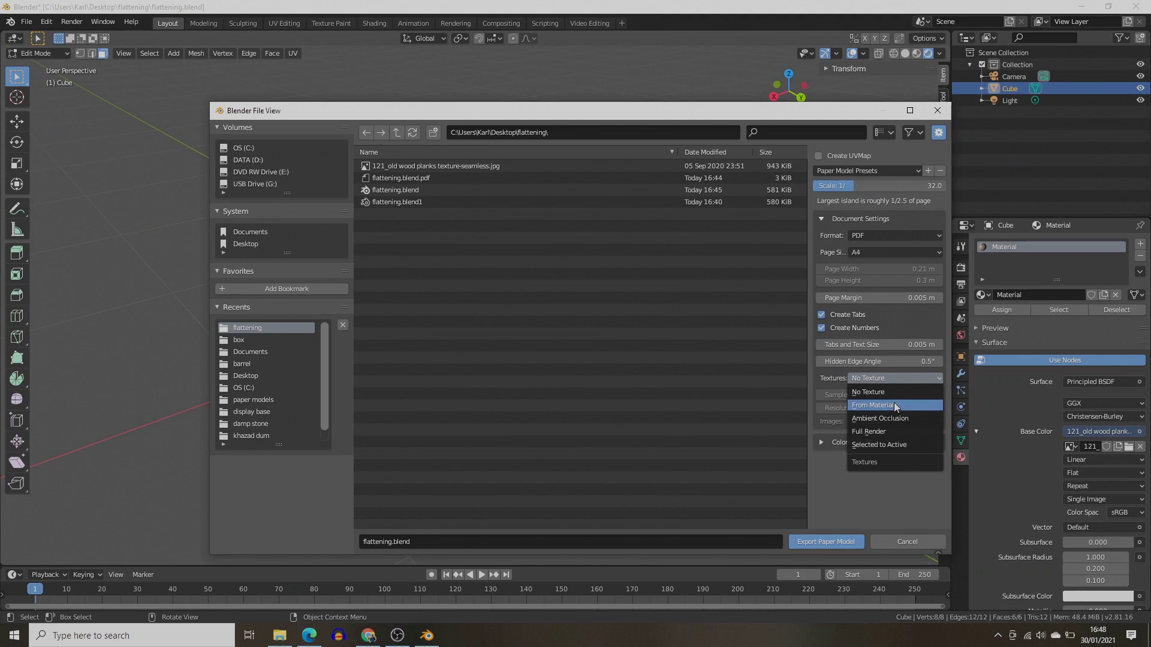
pyautogui.click(894, 403)
pyautogui.click(826, 542)
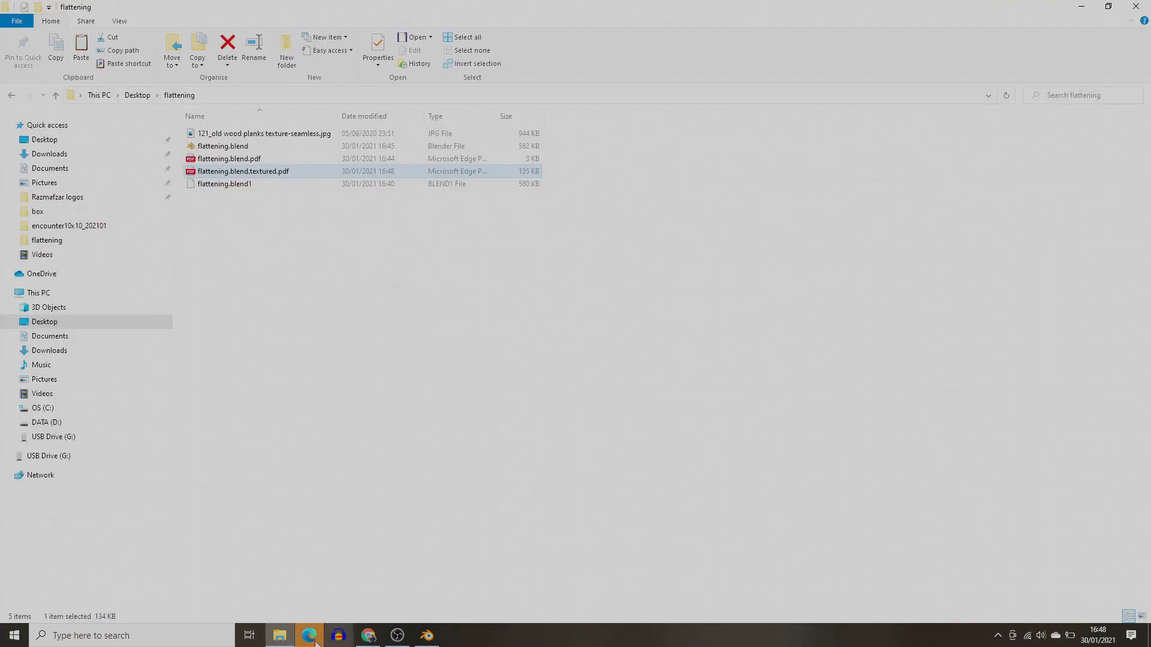
# Switch to Edge and examine the wood texture, fold lines and glue tabs of the net in flattening.blend.textured.pdf.
pyautogui.click(322, 641)
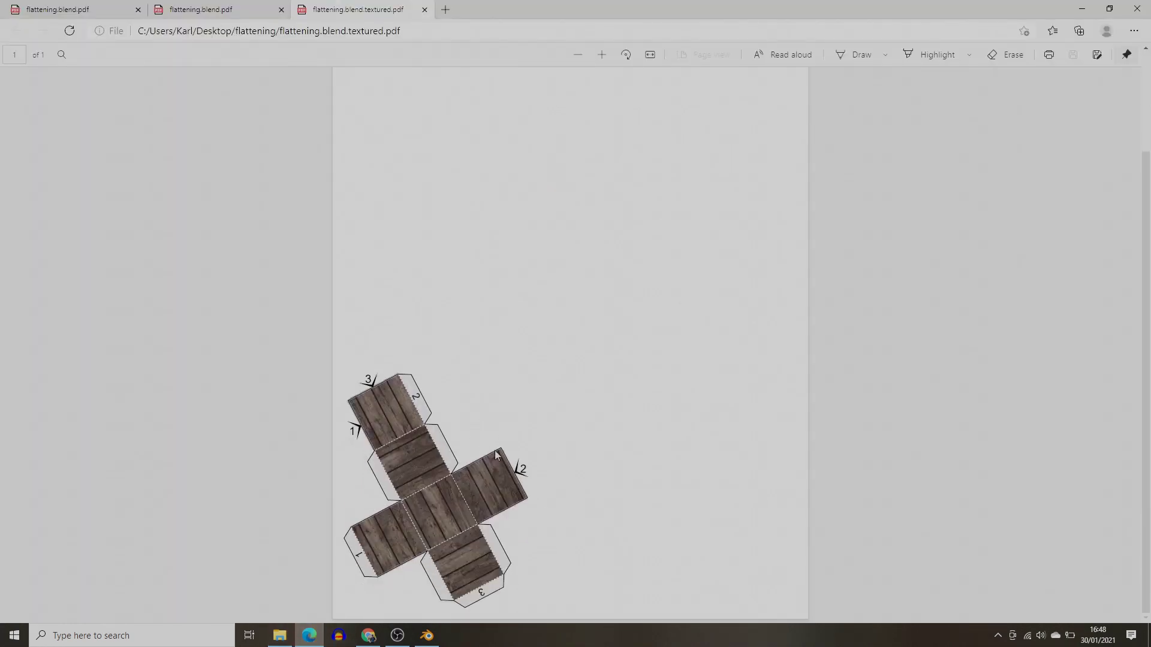
pyautogui.keyDown('ctrl'); pyautogui.scroll(5, 478, 419); pyautogui.keyUp('ctrl')
pyautogui.scroll(-6, 1056, 291)
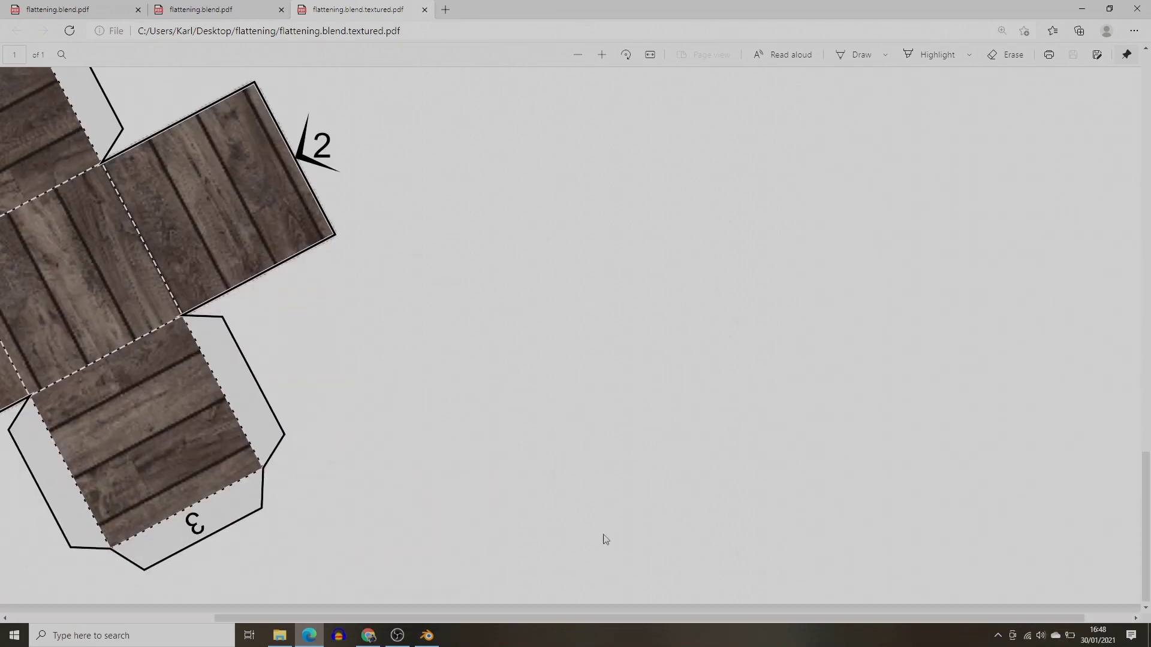
pyautogui.moveTo(487, 618); pyautogui.dragTo(280, 618)
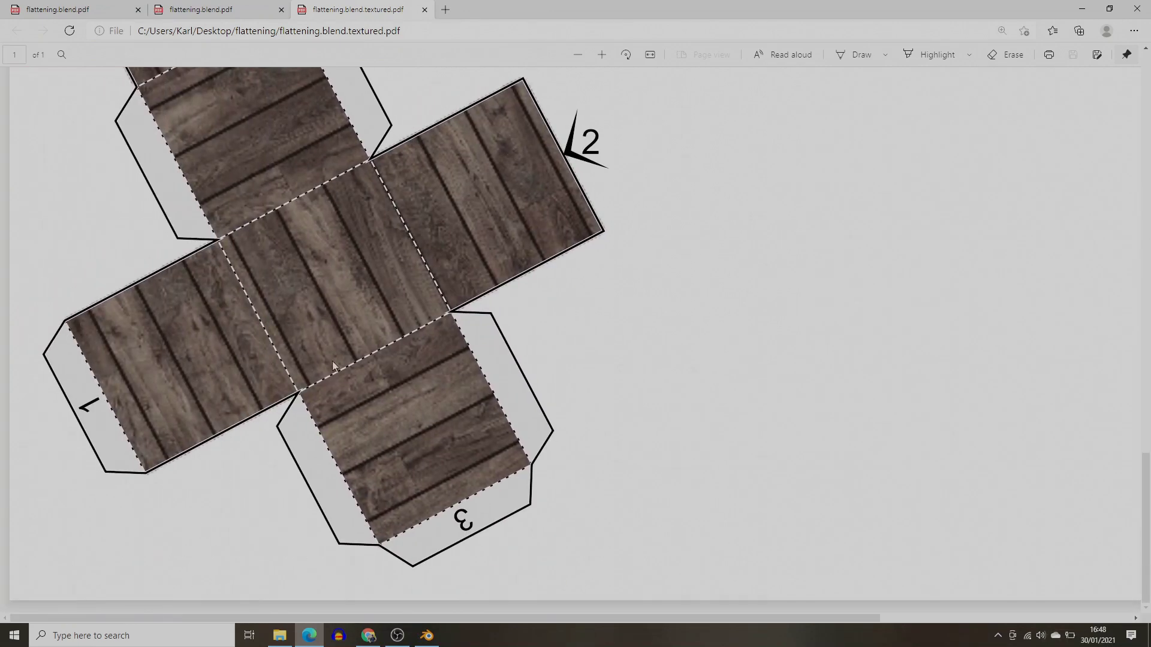
pyautogui.keyDown('ctrl'); pyautogui.scroll(-2, 333, 353); pyautogui.keyUp('ctrl')
pyautogui.keyDown('ctrl'); pyautogui.scroll(-1, 334, 351); pyautogui.keyUp('ctrl')
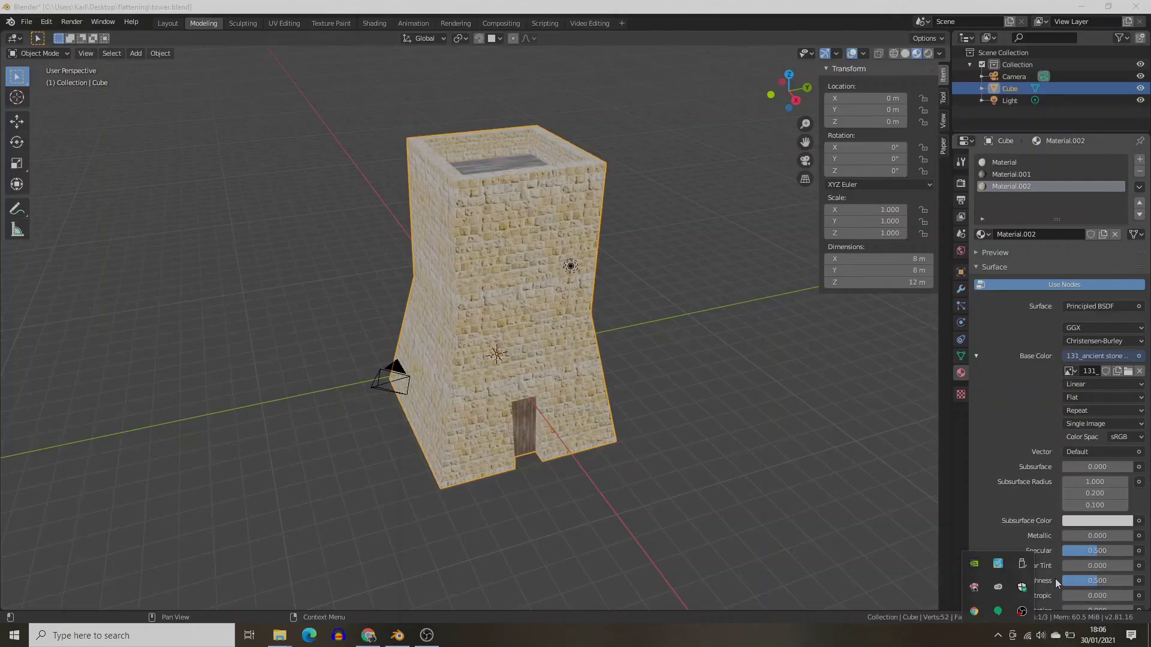
# Deselect the stone tower in tower.blend and examine its walls and door from another angle.
pyautogui.click(681, 355)
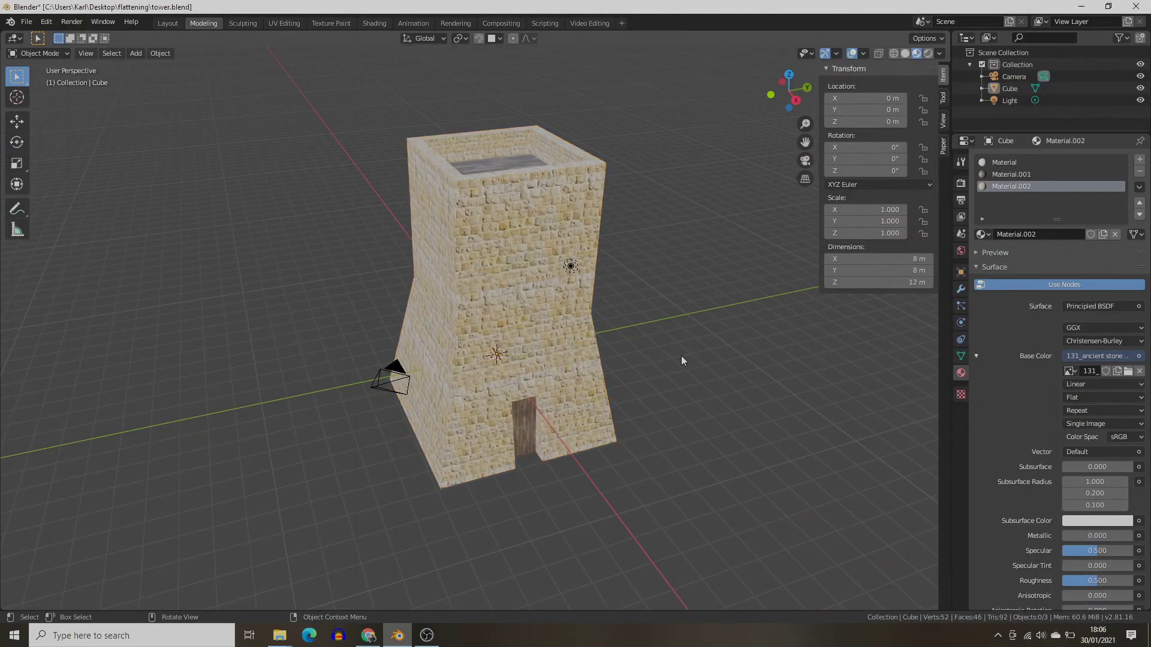
pyautogui.moveTo(701, 376)
pyautogui.keyDown('alt'); pyautogui.mouseDown(button='middle')
pyautogui.moveTo(661, 328)
pyautogui.moveTo(620, 344)
pyautogui.moveTo(604, 372)
pyautogui.moveTo(626, 399)
pyautogui.moveTo(699, 409)
pyautogui.moveTo(721, 366)
pyautogui.moveTo(706, 379)
pyautogui.moveTo(710, 368)
pyautogui.mouseUp(button='middle'); pyautogui.keyUp('alt')
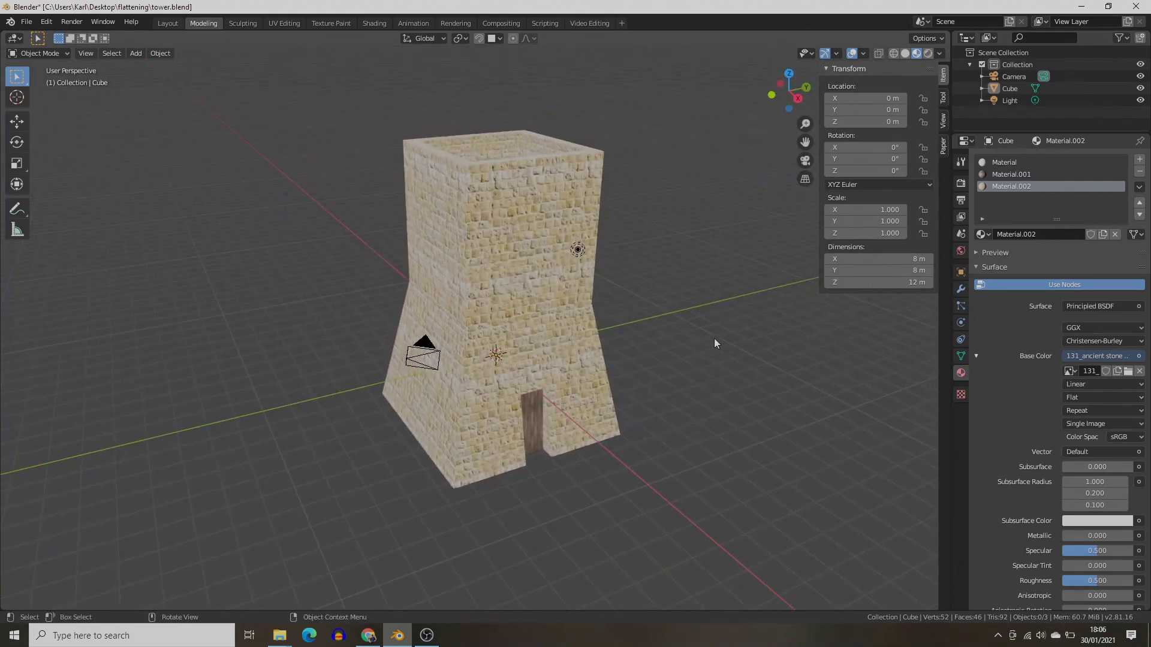
# Enter Edit Mode on the stone tower and clear every existing UV seam across the entire mesh.
pyautogui.moveTo(671, 310); pyautogui.dragTo(690, 344, button='middle')
pyautogui.press('Tab')
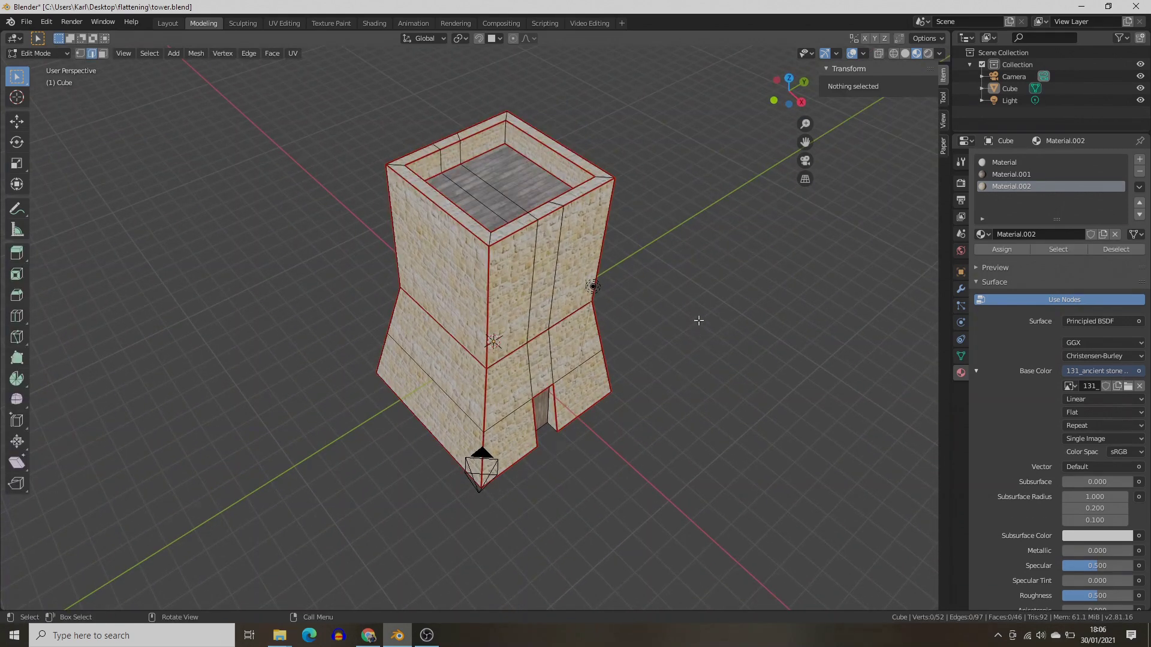
pyautogui.scroll(2, 721, 324)
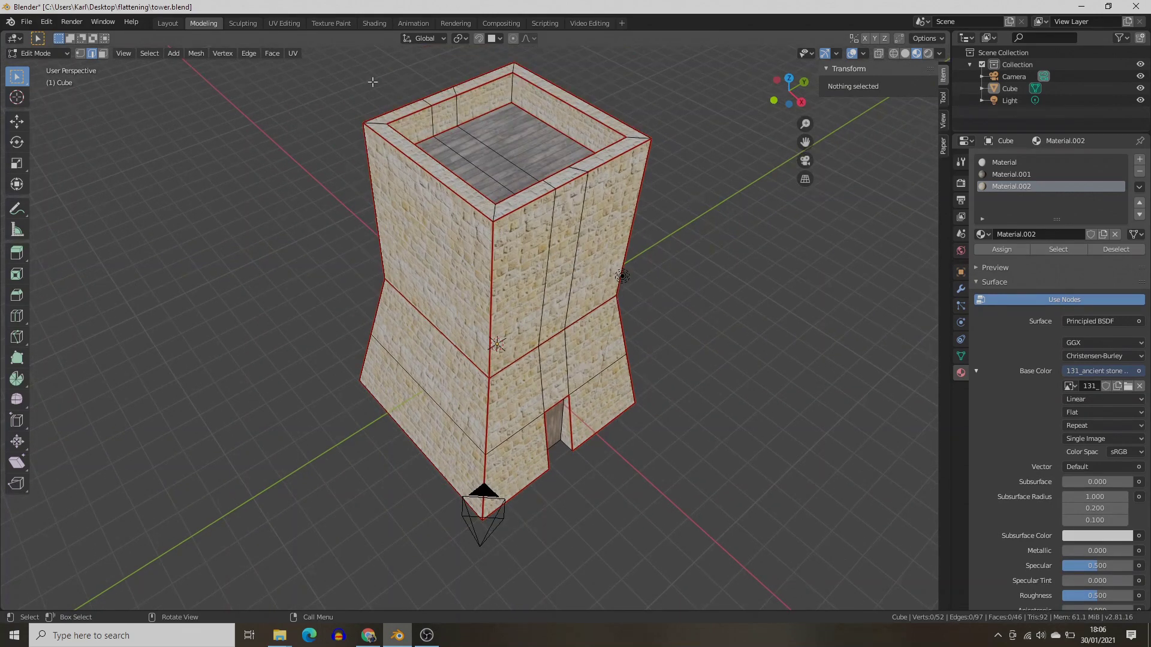
pyautogui.click(296, 54)
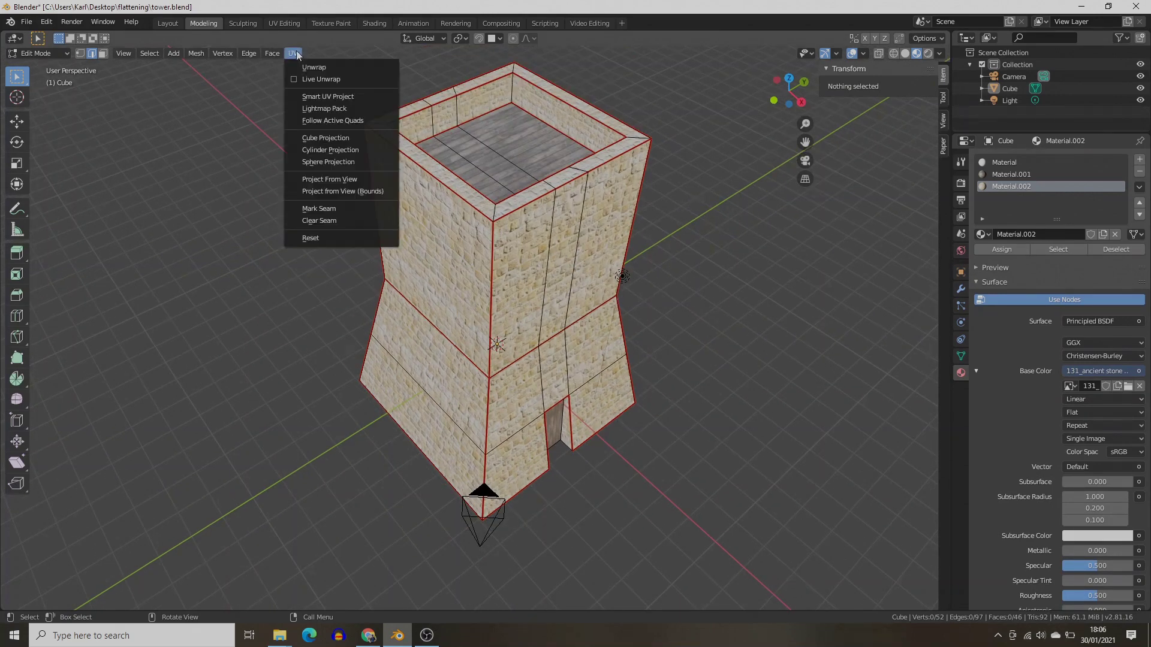
pyautogui.click(352, 221)
pyautogui.press('a')
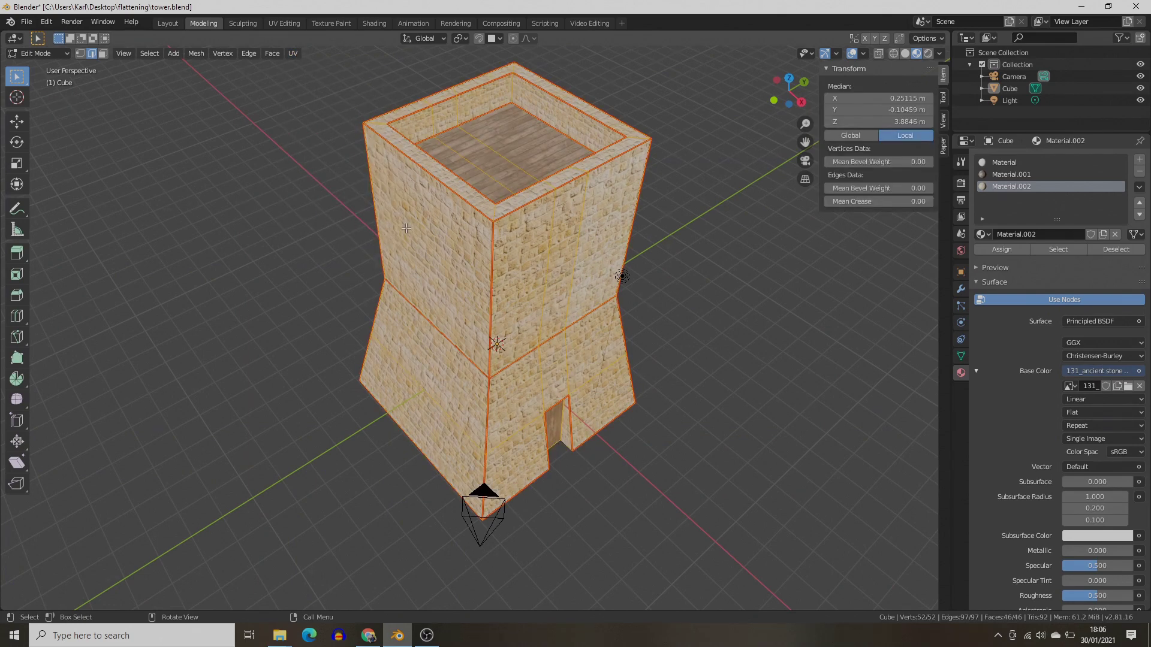
pyautogui.click(293, 53)
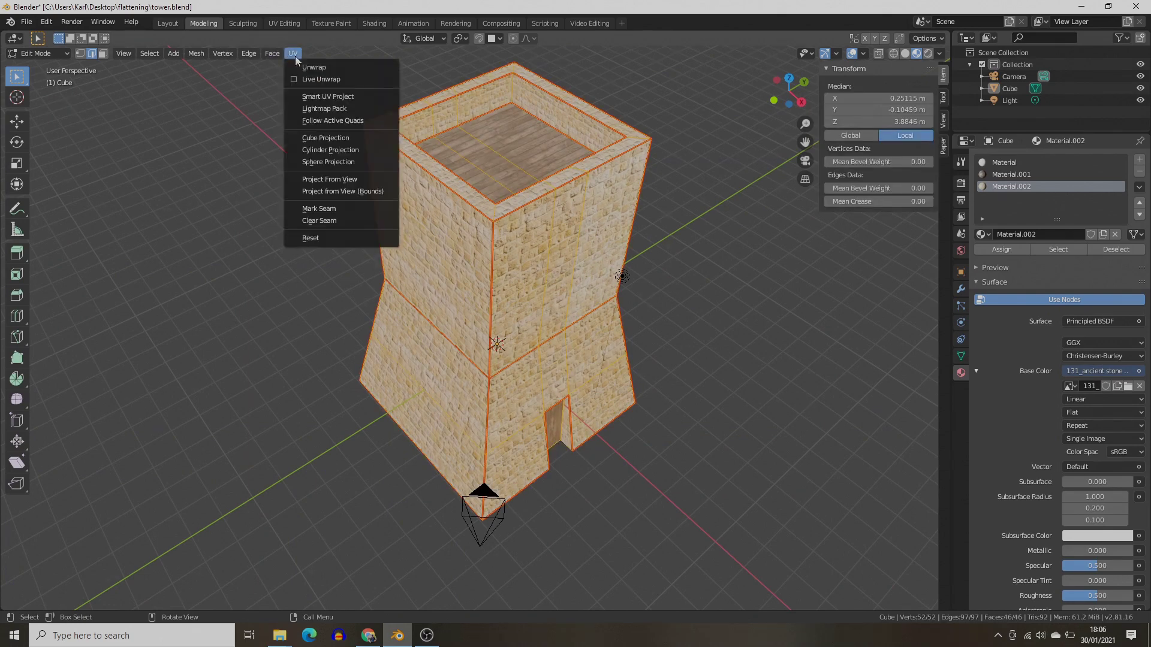
pyautogui.click(352, 221)
# Select the edges framing the doorway, its two sides and its lintel, and mark them as seams.
pyautogui.moveTo(697, 367); pyautogui.dragTo(590, 274, button='middle')
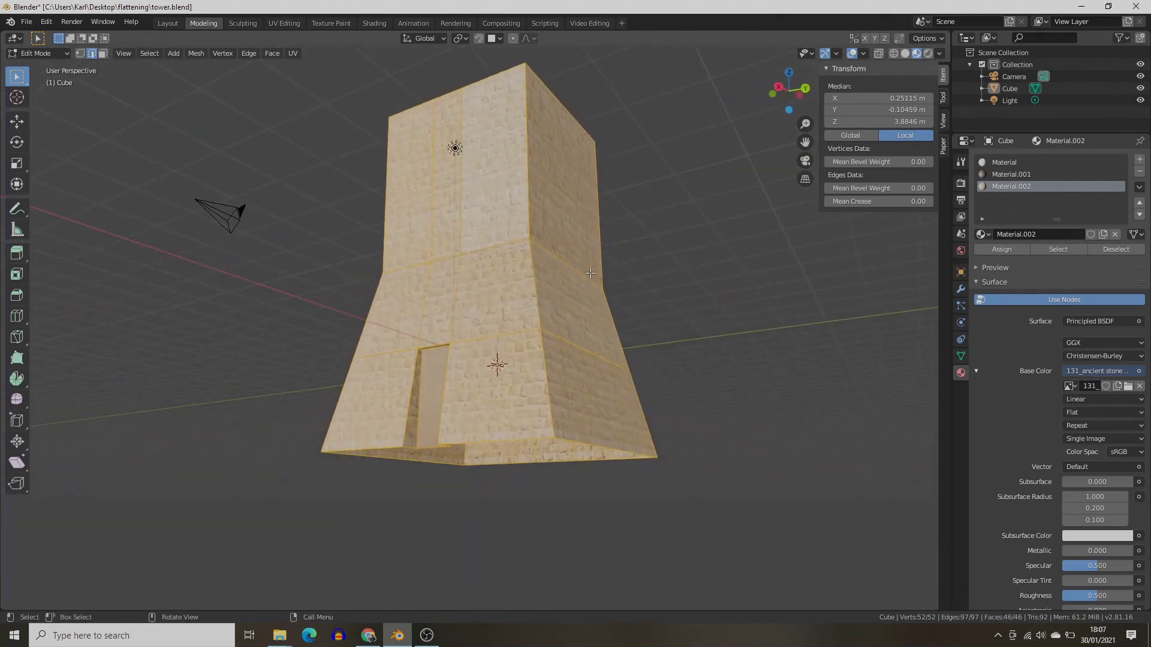
pyautogui.scroll(2, 447, 341)
pyautogui.moveTo(455, 336); pyautogui.dragTo(532, 286, button='middle')
pyautogui.click(373, 308)
pyautogui.keyDown('shift'); pyautogui.click(497, 288); pyautogui.keyUp('shift')
pyautogui.keyDown('shift'); pyautogui.click(655, 396); pyautogui.keyUp('shift')
pyautogui.keyDown('shift'); pyautogui.click(617, 262); pyautogui.keyUp('shift')
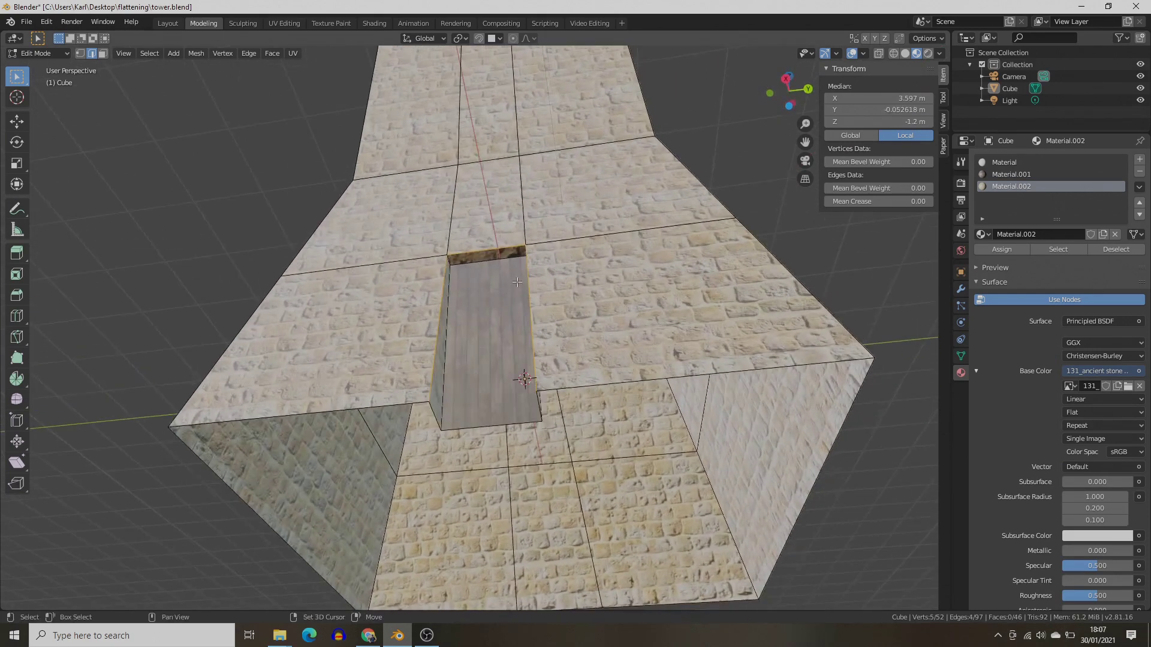
pyautogui.keyDown('shift'); pyautogui.click(451, 259); pyautogui.keyUp('shift')
pyautogui.moveTo(451, 259); pyautogui.dragTo(434, 224, button='middle')
pyautogui.click(292, 53)
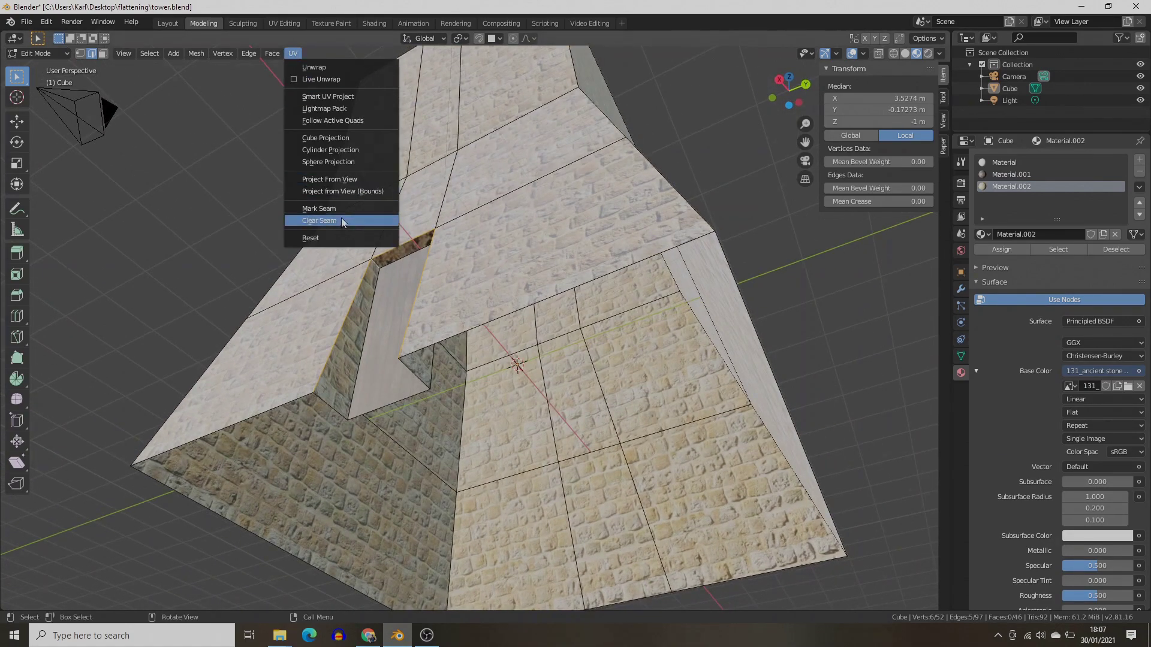
pyautogui.click(333, 208)
# Select the full ring of edges around the tower's waist, switch to solid shading, and mark the ring as a seam.
pyautogui.moveTo(333, 208); pyautogui.dragTo(551, 280, button='middle')
pyautogui.click(429, 282)
pyautogui.keyDown('shift'); pyautogui.click(573, 289); pyautogui.keyUp('shift')
pyautogui.keyDown('shift'); pyautogui.click(628, 284); pyautogui.keyUp('shift')
pyautogui.moveTo(628, 284); pyautogui.dragTo(570, 342, button='middle')
pyautogui.keyDown('shift'); pyautogui.click(577, 304); pyautogui.keyUp('shift')
pyautogui.keyDown('shift'); pyautogui.click(508, 339); pyautogui.keyUp('shift')
pyautogui.keyDown('shift'); pyautogui.click(573, 306); pyautogui.keyUp('shift')
pyautogui.keyDown('shift'); pyautogui.click(597, 295); pyautogui.keyUp('shift')
pyautogui.moveTo(597, 295); pyautogui.dragTo(636, 302, button='middle')
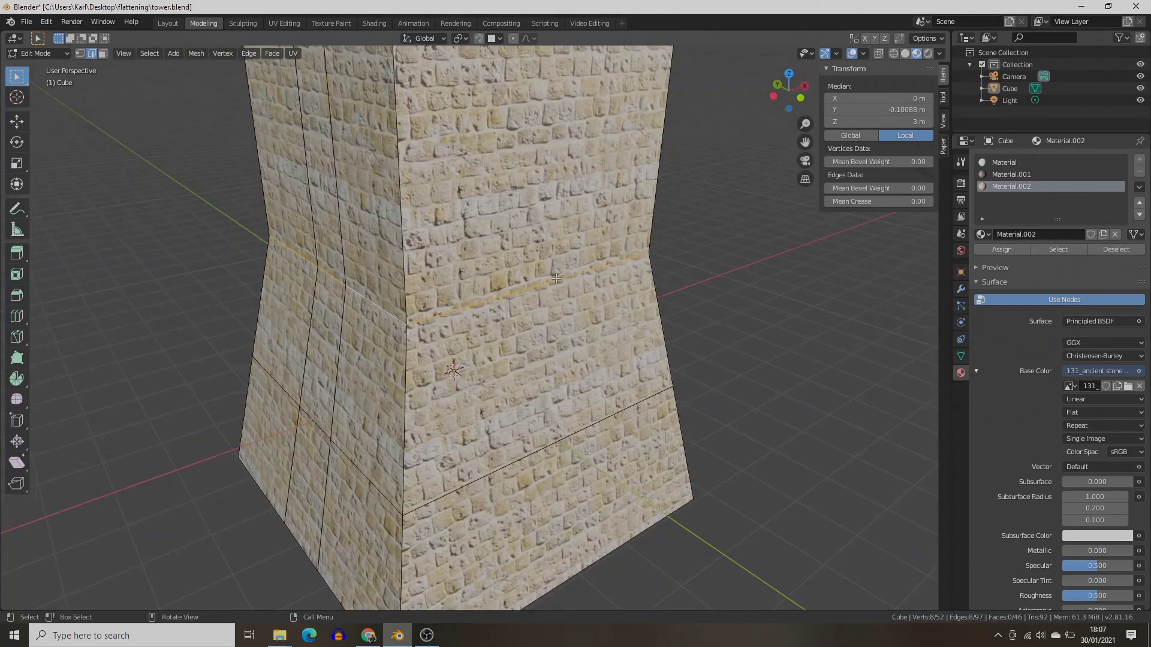
pyautogui.click(908, 54)
pyautogui.click(292, 54)
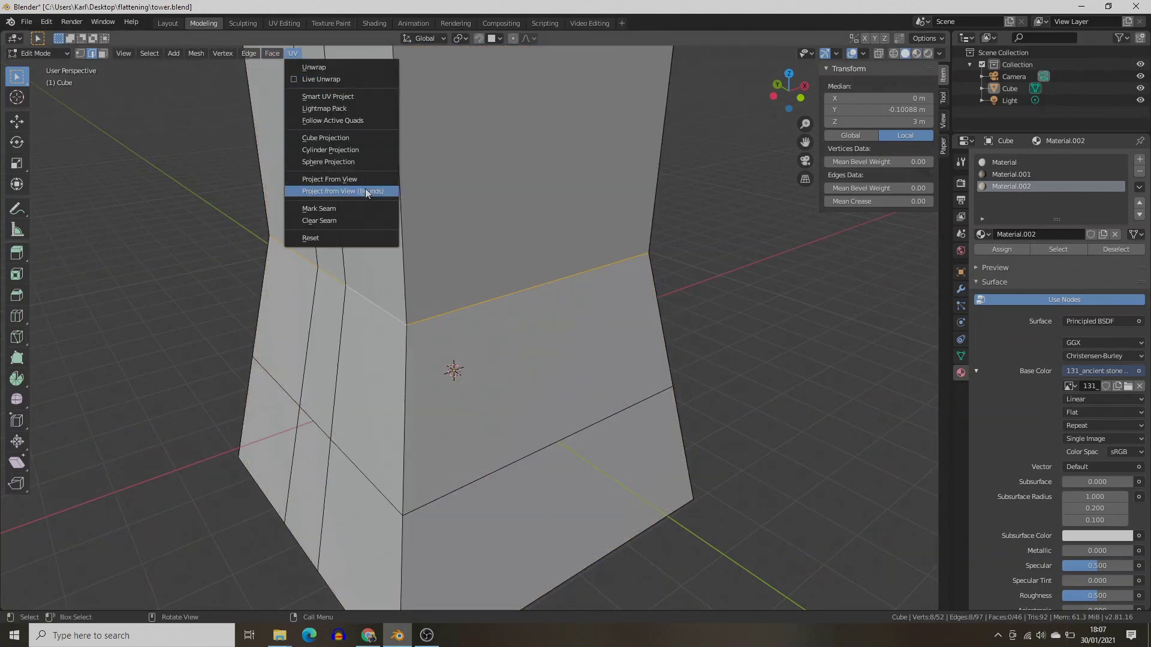
pyautogui.click(341, 209)
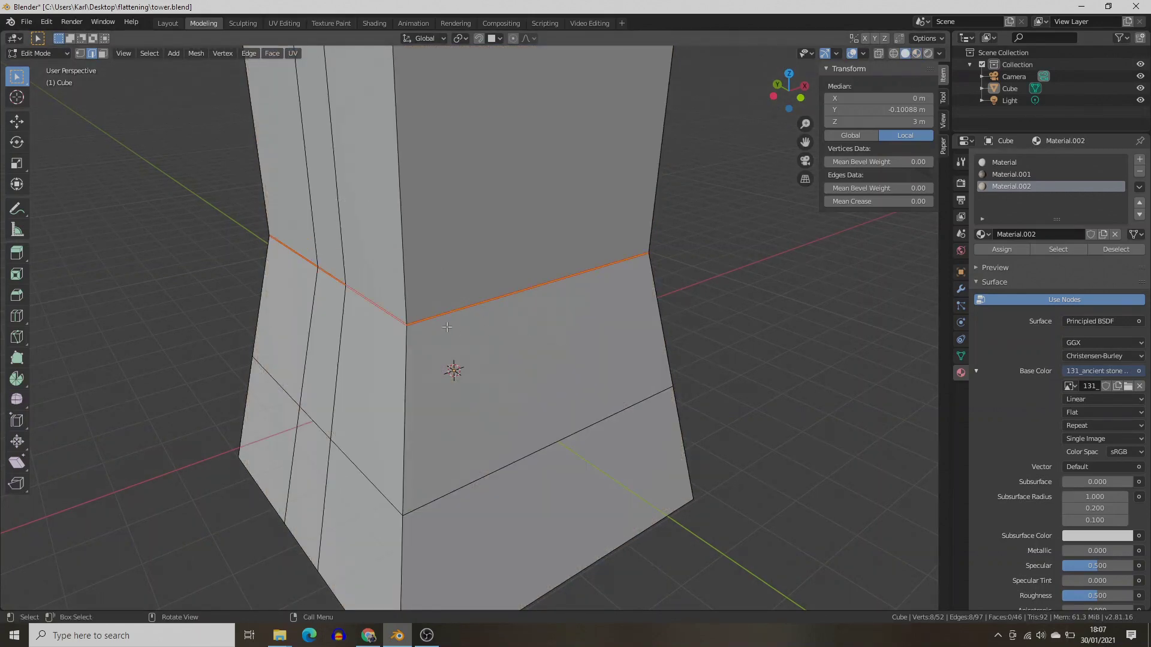
# Mark seams along two diagonally opposite corner edges of the tower's flared lower section, from waist to base.
pyautogui.click(403, 360)
pyautogui.moveTo(404, 359); pyautogui.dragTo(401, 421, button='middle')
pyautogui.keyDown('shift'); pyautogui.click(568, 458); pyautogui.keyUp('shift')
pyautogui.keyDown('shift'); pyautogui.click(657, 355); pyautogui.keyUp('shift')
pyautogui.keyDown('shift'); pyautogui.click(668, 424); pyautogui.keyUp('shift')
pyautogui.moveTo(668, 424); pyautogui.dragTo(561, 268, button='middle')
pyautogui.click(293, 53)
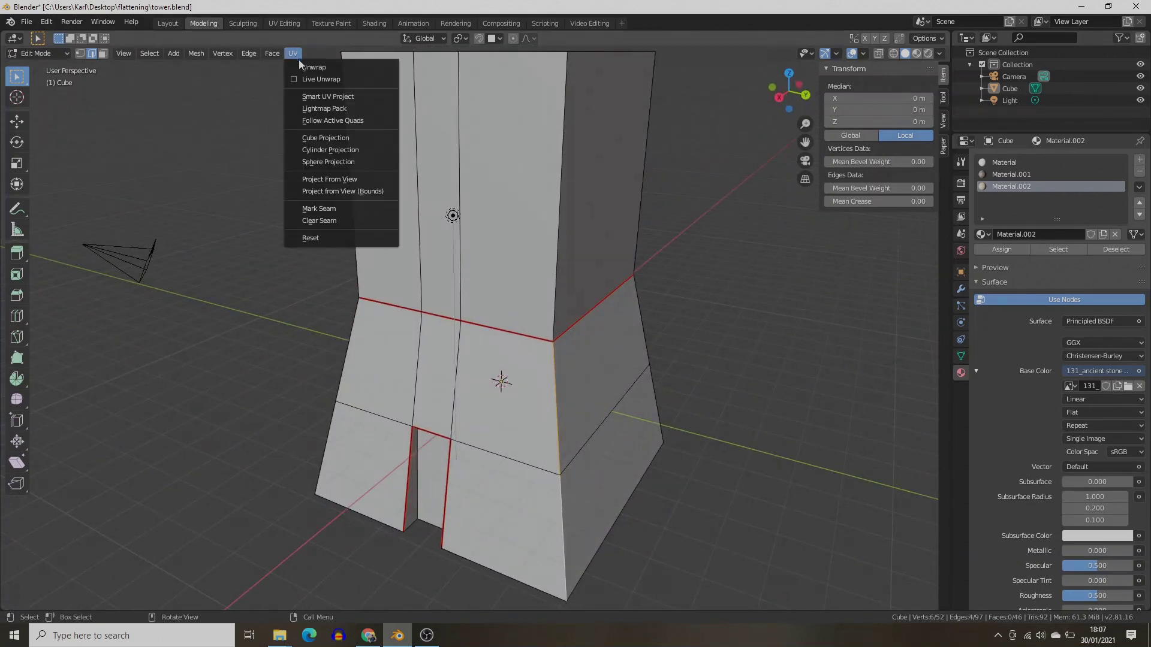
pyautogui.click(339, 211)
# Mark seams along two diagonally opposite vertical corner edges of the tower's upper section.
pyautogui.scroll(-2, 418, 229)
pyautogui.moveTo(542, 220); pyautogui.dragTo(499, 214, button='middle')
pyautogui.click(449, 250)
pyautogui.moveTo(558, 248); pyautogui.dragTo(475, 269, button='middle')
pyautogui.keyDown('shift'); pyautogui.click(485, 271); pyautogui.keyUp('shift')
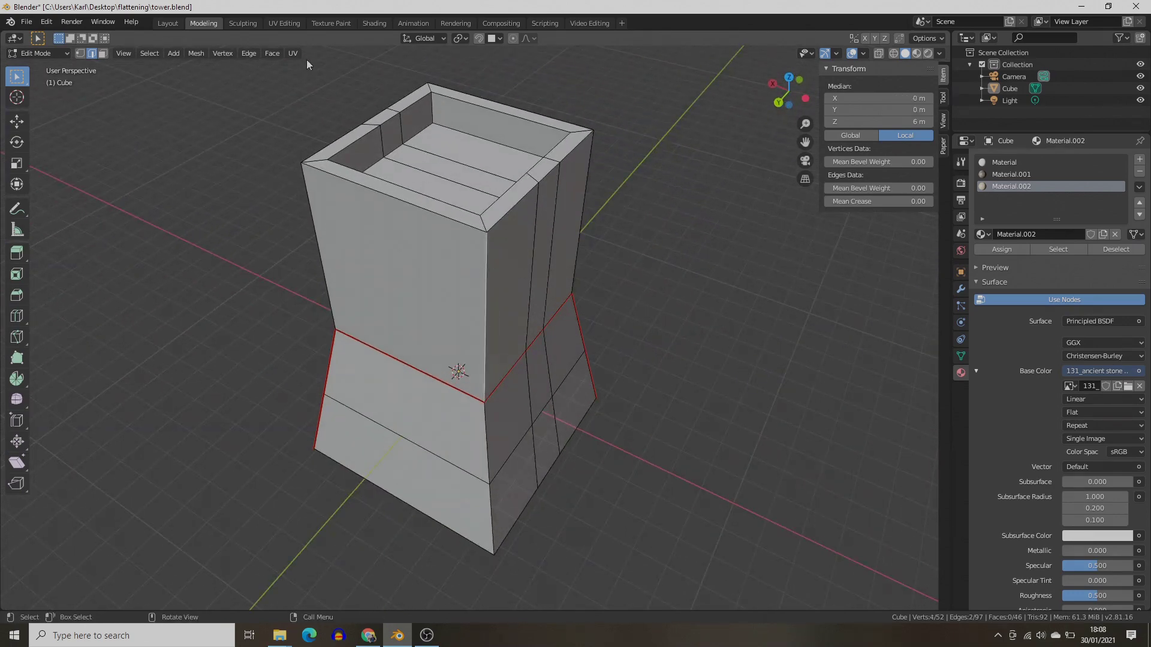
pyautogui.click(292, 53)
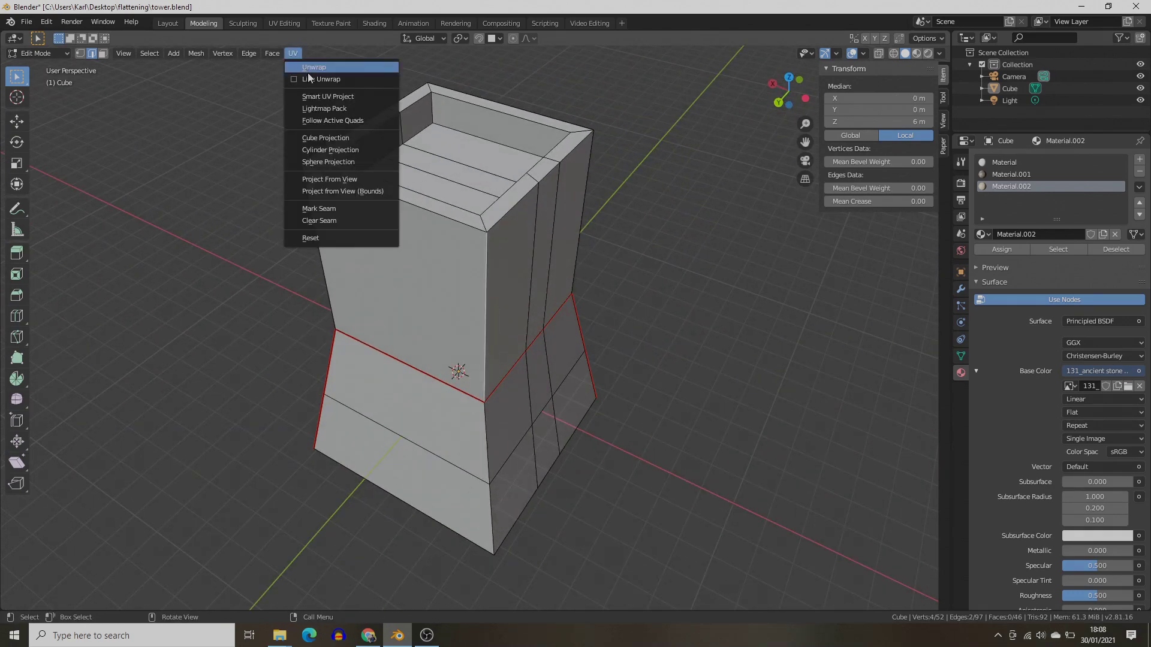
pyautogui.click(337, 208)
# Mark seams on the rim's diagonal corner edges, the parapet's inner vertical corners and the roof floor's perimeter, then leave Edit Mode.
pyautogui.moveTo(337, 206); pyautogui.dragTo(462, 315, button='middle')
pyautogui.click(439, 306)
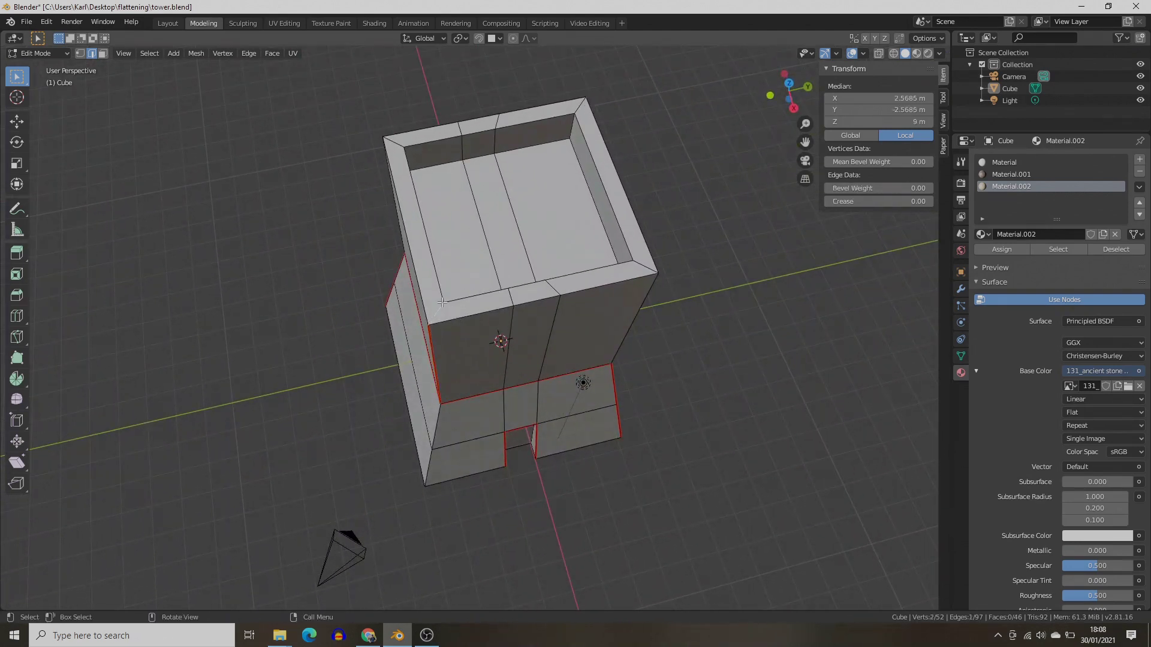
pyautogui.keyDown('shift'); pyautogui.click(399, 144); pyautogui.keyUp('shift')
pyautogui.keyDown('shift'); pyautogui.click(580, 105); pyautogui.keyUp('shift')
pyautogui.keyDown('shift'); pyautogui.click(641, 263); pyautogui.keyUp('shift')
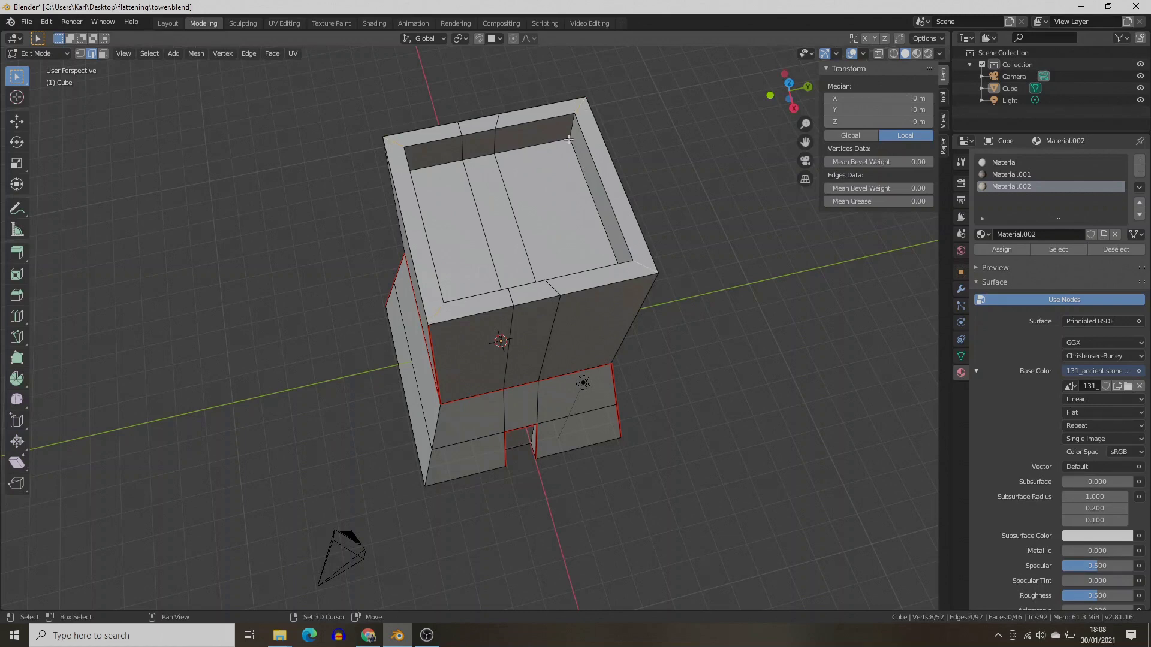
pyautogui.keyDown('shift'); pyautogui.click(569, 128); pyautogui.keyUp('shift')
pyautogui.keyDown('shift'); pyautogui.click(542, 145); pyautogui.keyUp('shift')
pyautogui.moveTo(542, 146); pyautogui.dragTo(506, 155, button='middle')
pyautogui.keyDown('shift'); pyautogui.click(495, 154); pyautogui.keyUp('shift')
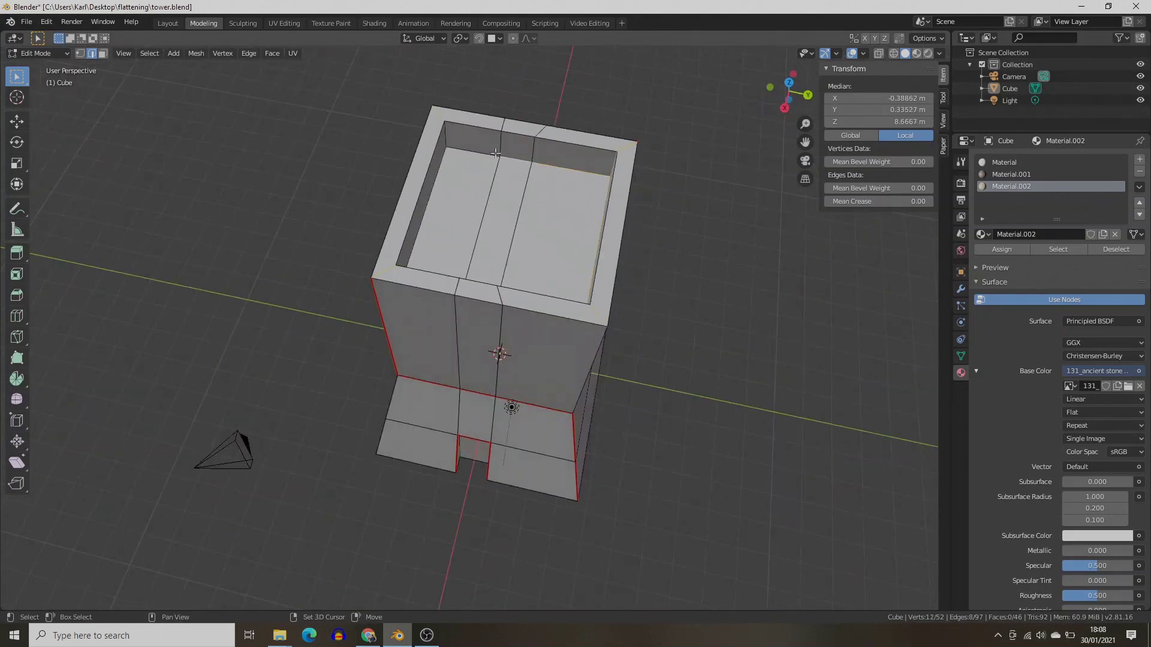
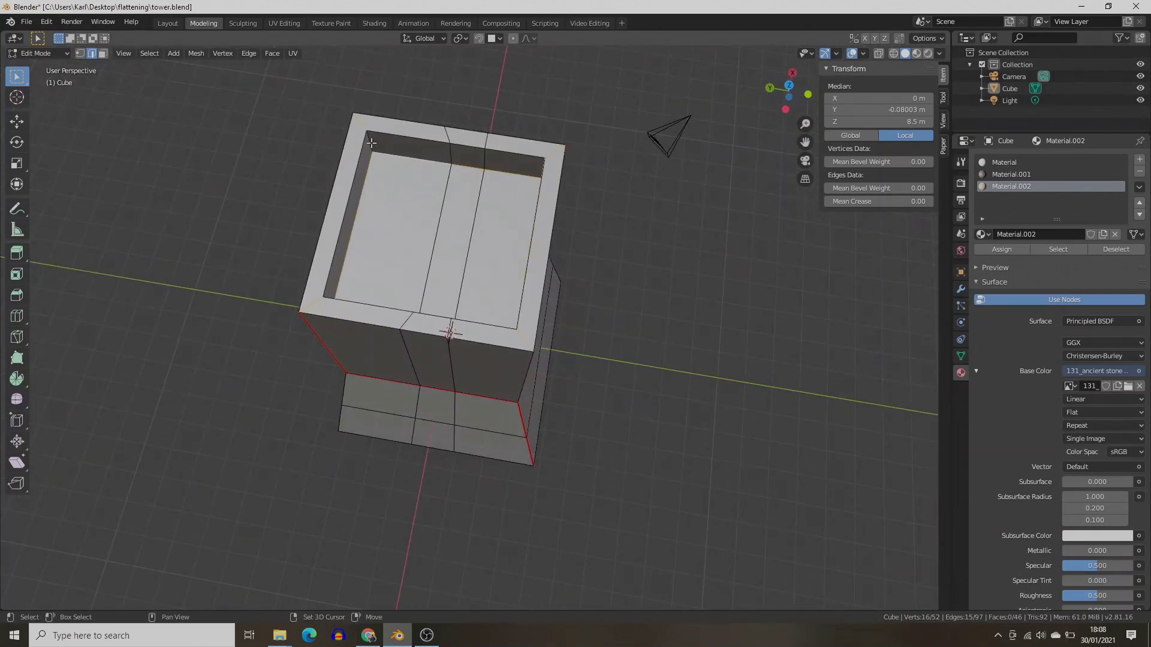
pyautogui.click(294, 55)
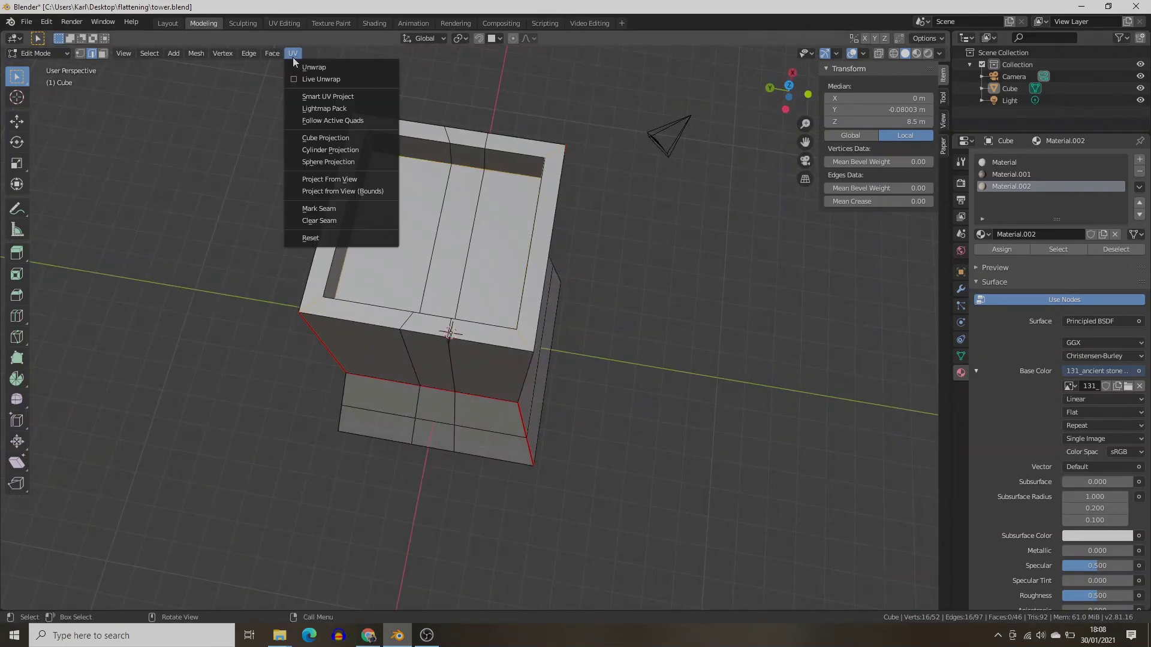
pyautogui.click(342, 206)
pyautogui.moveTo(371, 241); pyautogui.dragTo(664, 194, button='middle')
pyautogui.press('Tab')
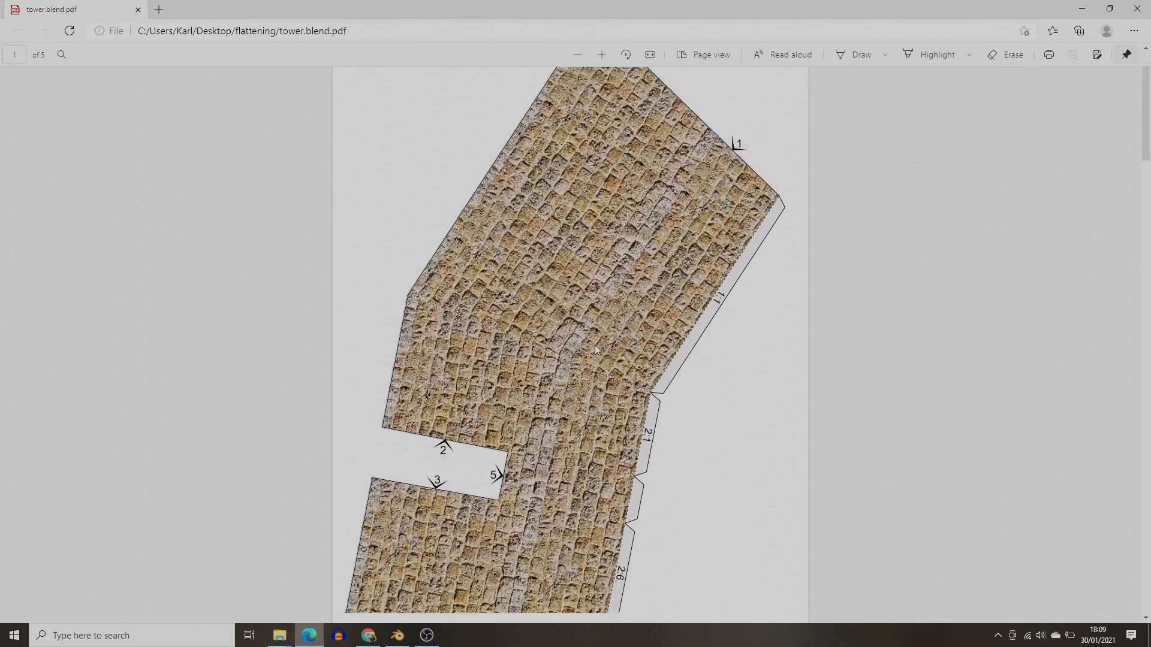
# Examine the islands, numbered glue tabs and stone and wood textures across the pages of tower.blend.pdf in Edge.
pyautogui.scroll(-10, 596, 336)
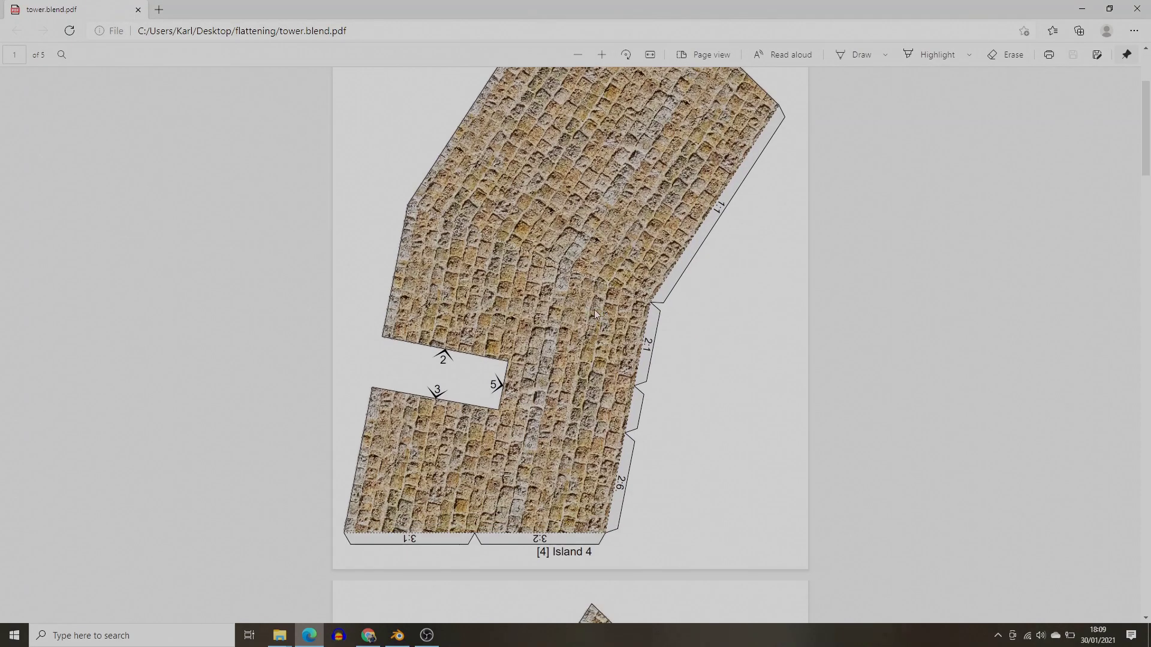
pyautogui.scroll(-12, 599, 311)
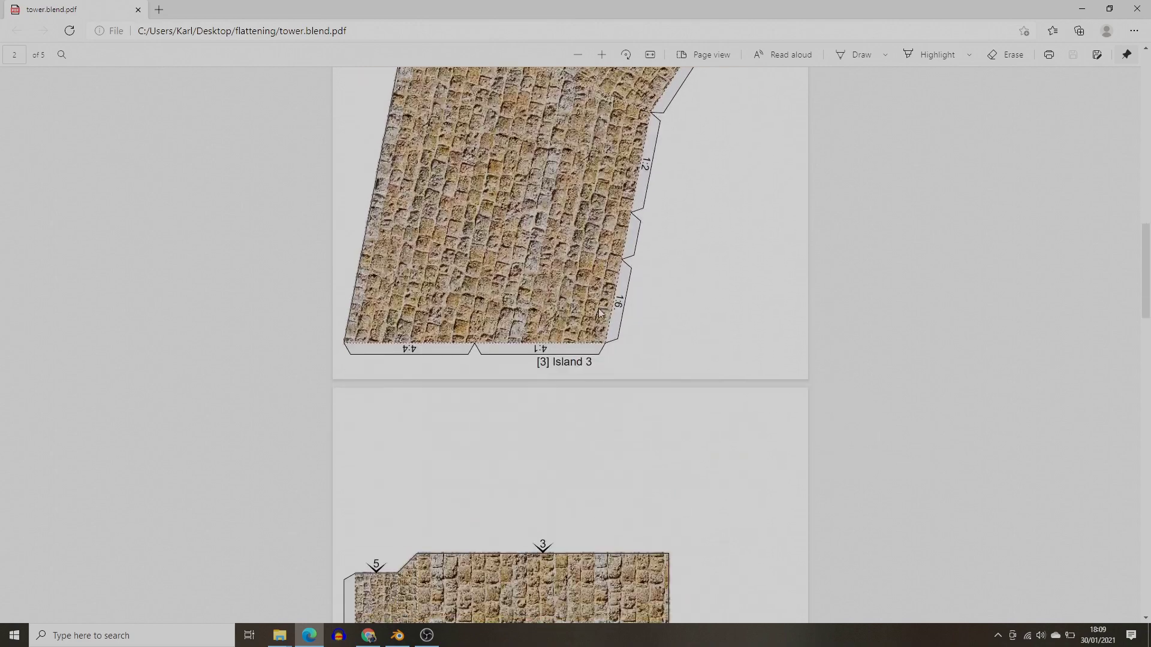
pyautogui.scroll(-12, 600, 307)
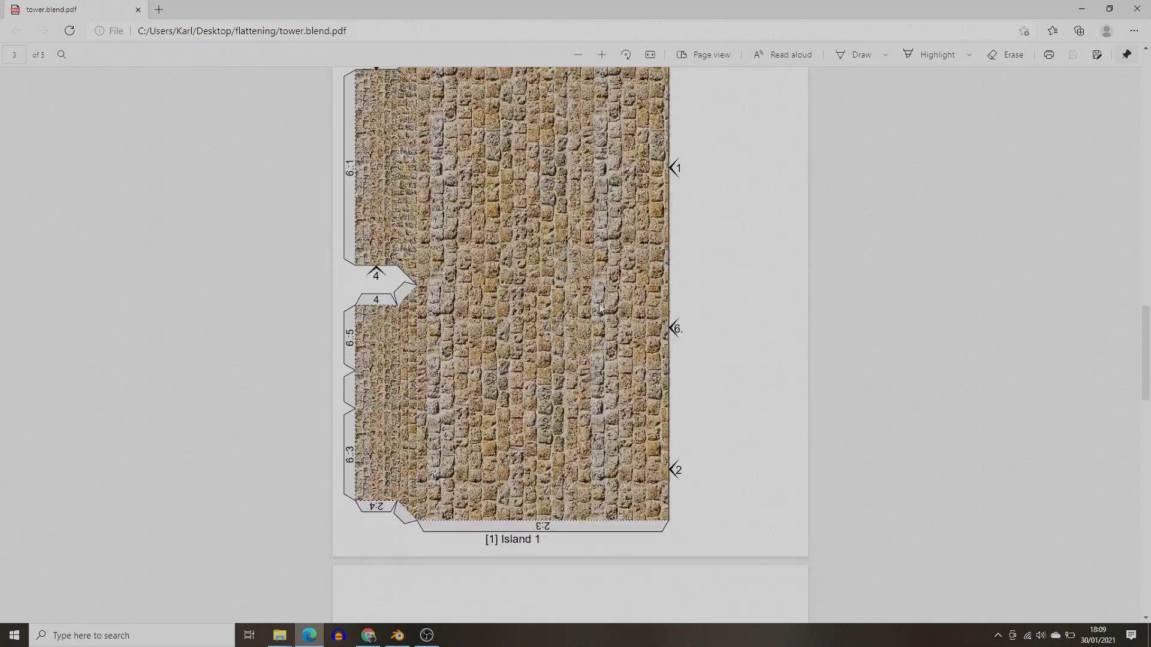
pyautogui.scroll(-10, 600, 310)
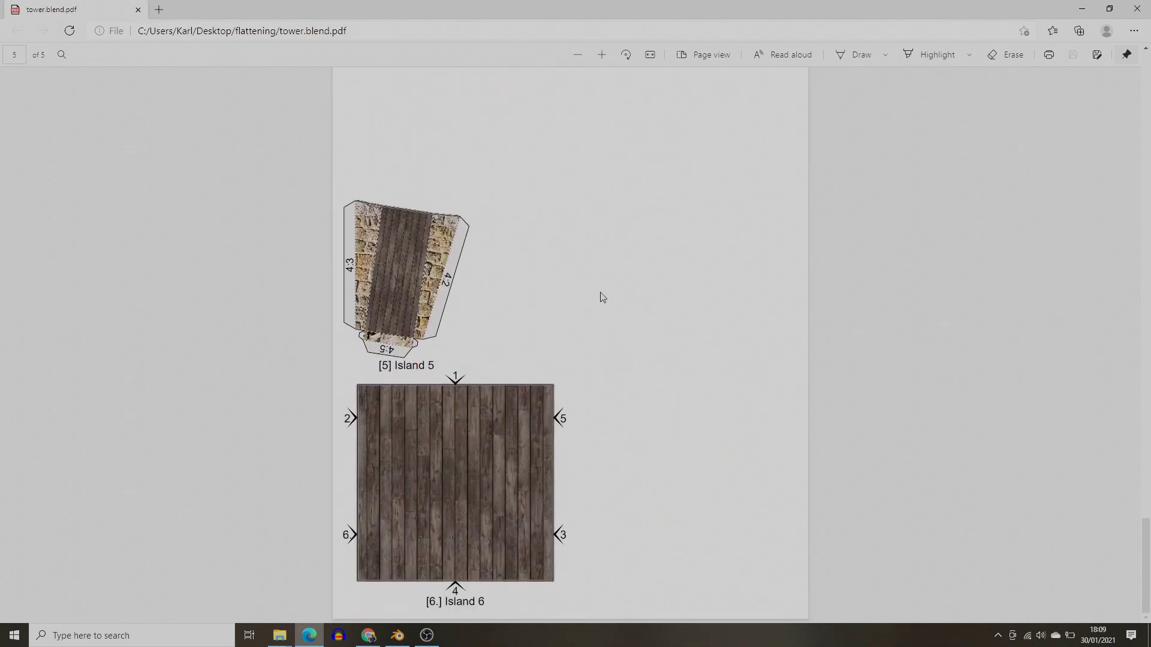
pyautogui.scroll(10, 612, 310)
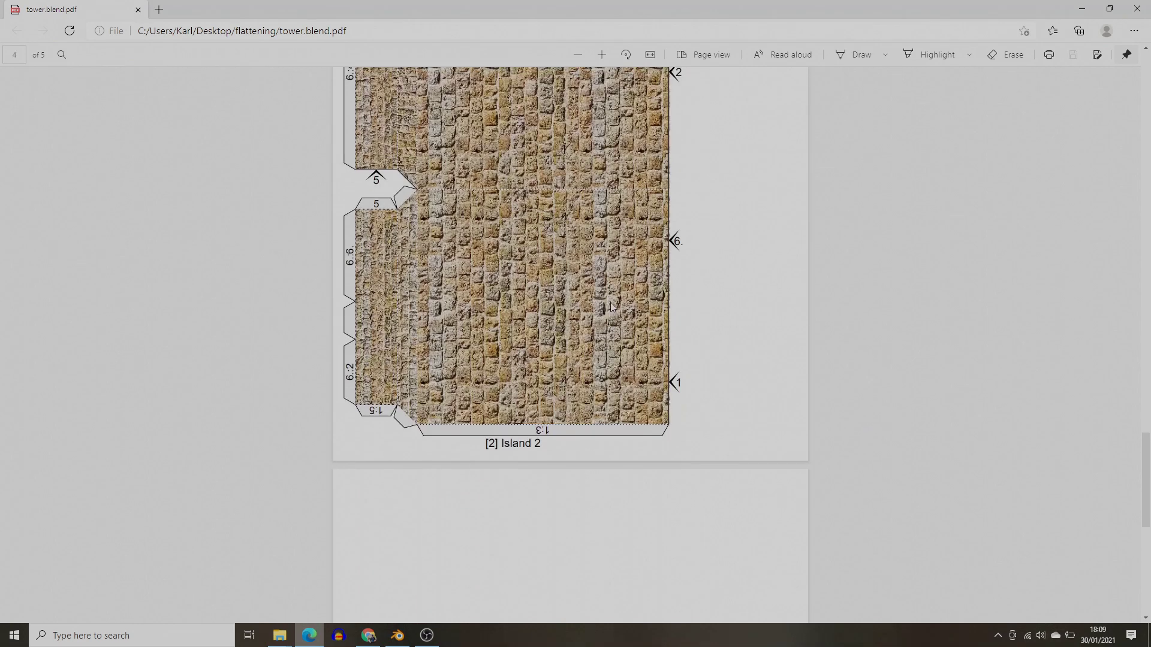
pyautogui.scroll(3, 612, 306)
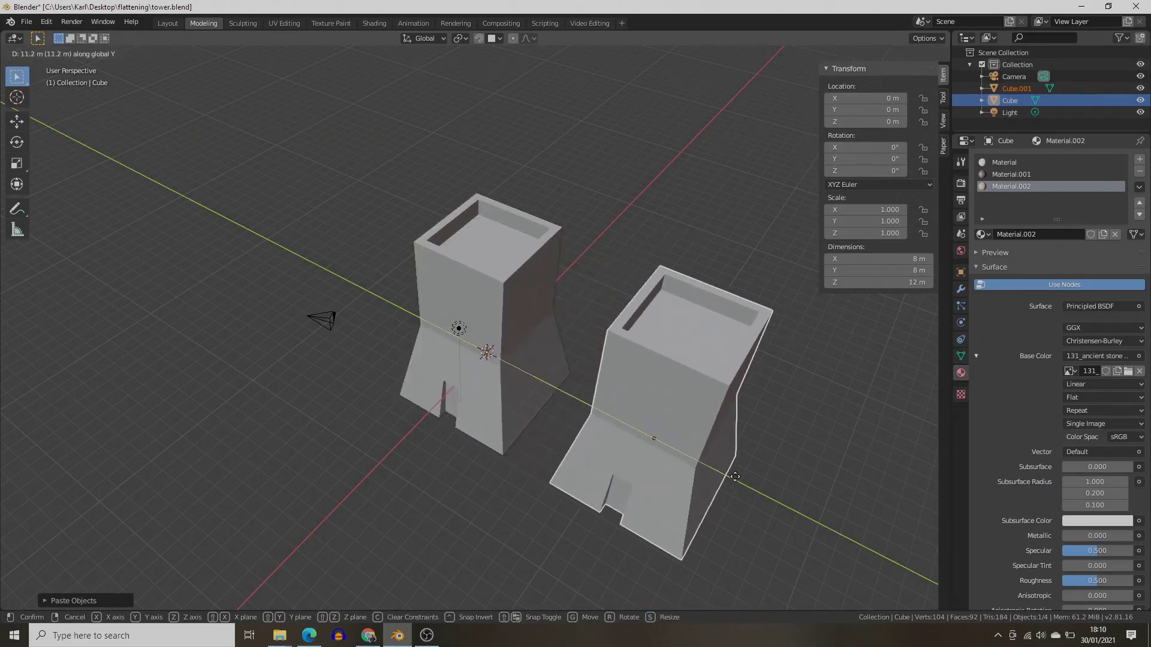
# Place the pasted tower copy beside the original along the global Y axis and deselect the edges of both meshes.
pyautogui.click(803, 520)
pyautogui.moveTo(803, 521); pyautogui.dragTo(775, 517, button='middle')
pyautogui.press('Tab')
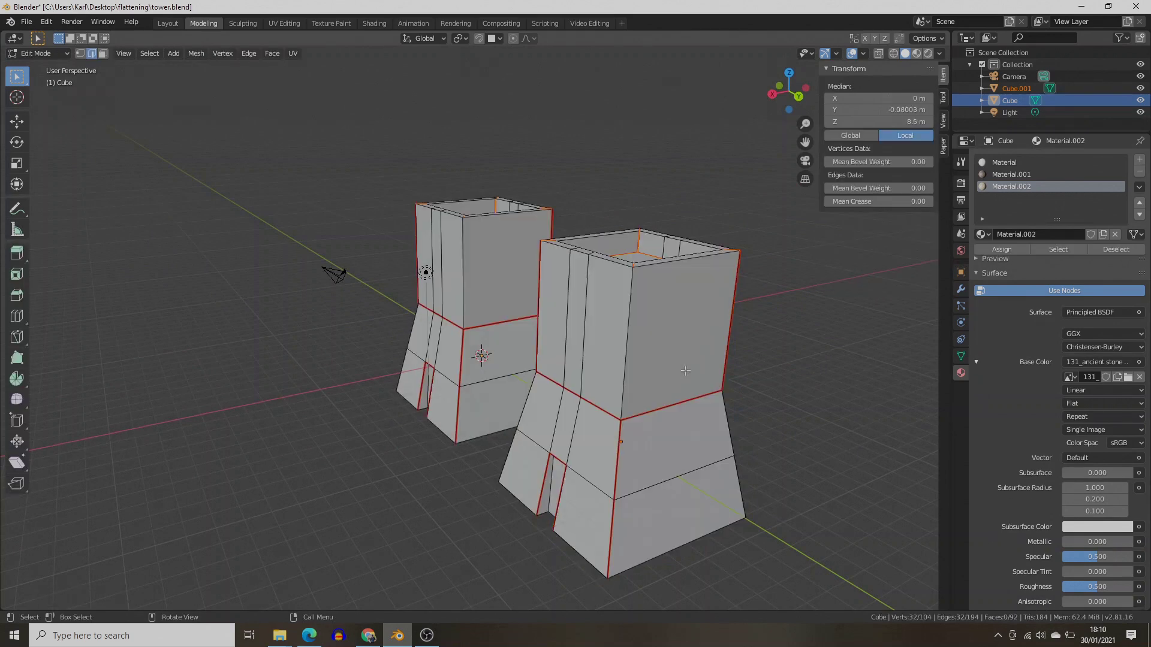
pyautogui.moveTo(685, 371); pyautogui.dragTo(366, 157, button='middle')
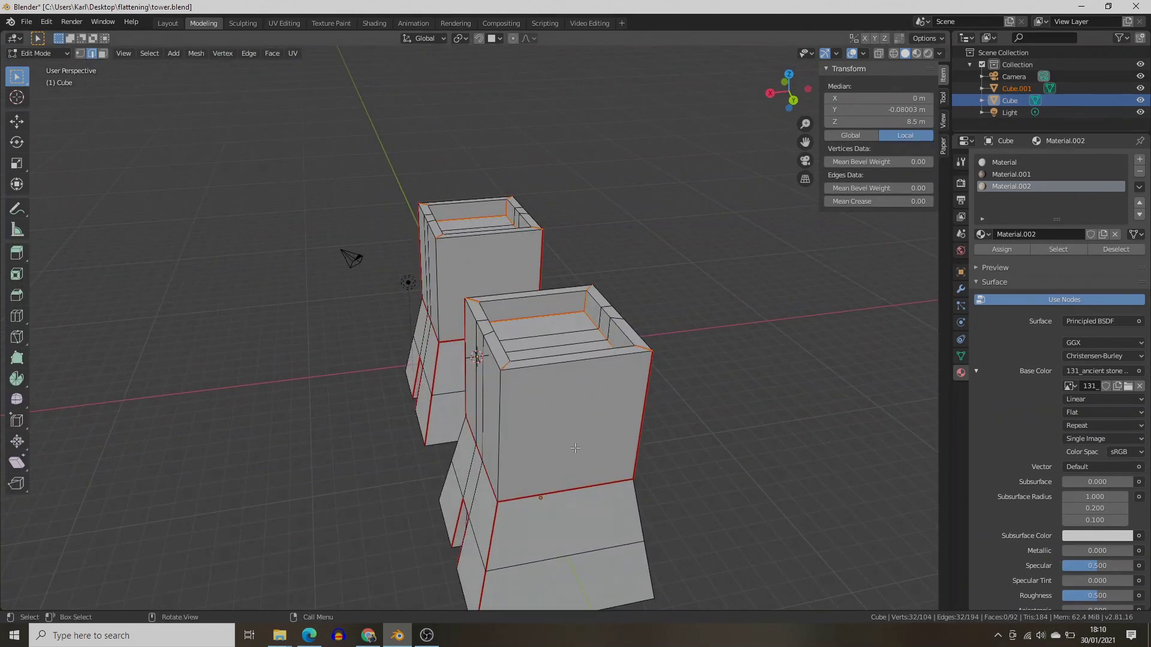
pyautogui.hotkey('alt', 'a')
pyautogui.press('Tab')
# Select only the copied tower, enter Edit Mode and clear the seams from its whole mesh.
pyautogui.click(578, 423)
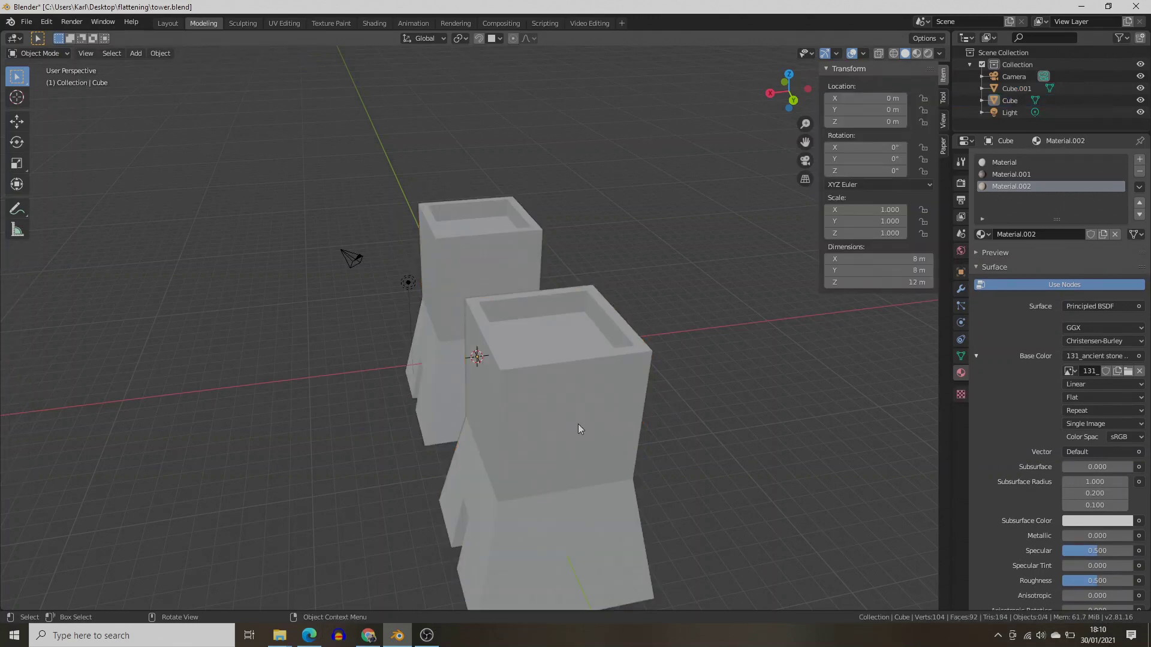
pyautogui.press('Tab')
pyautogui.click(293, 53)
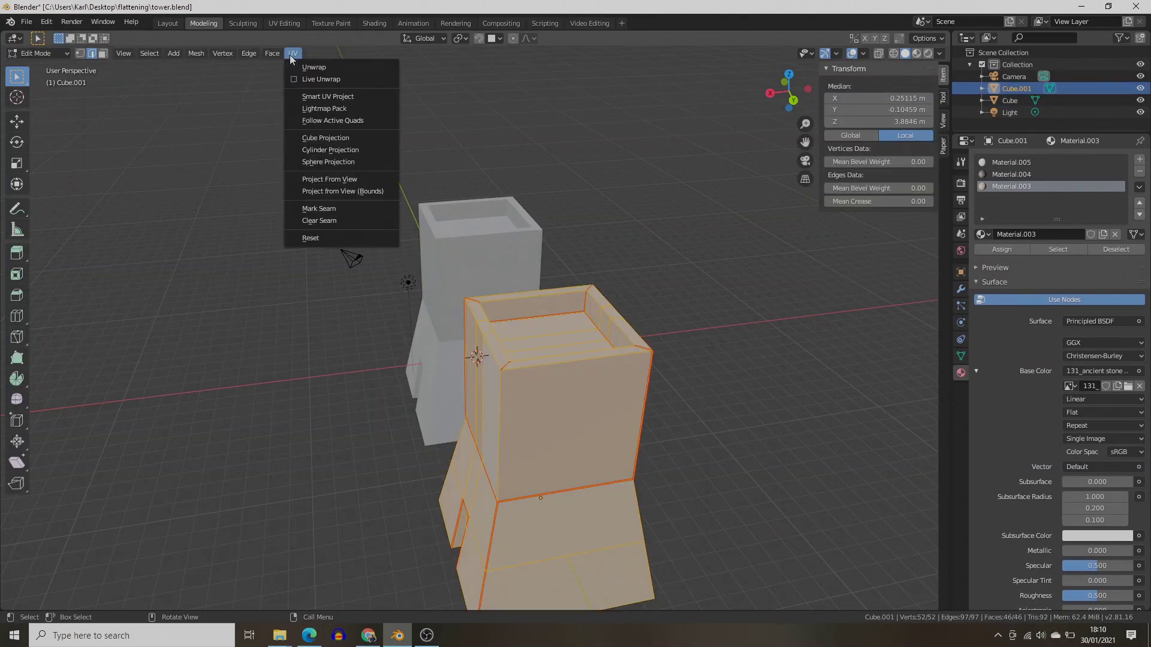
pyautogui.press('a')
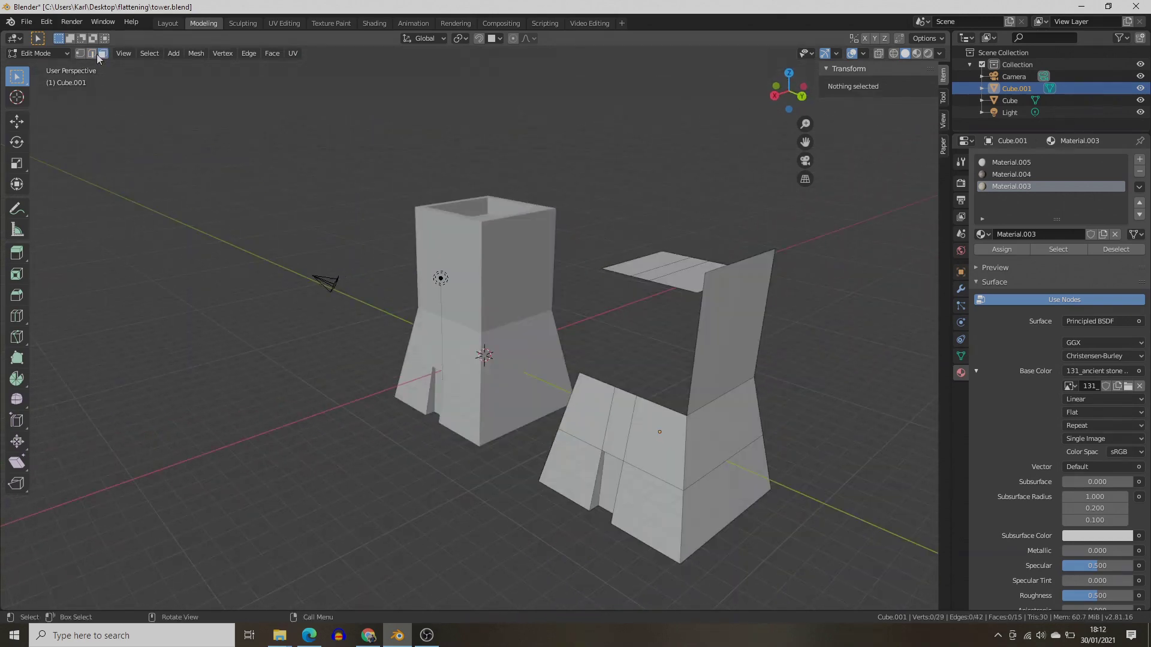
# Mark seams on the copied tower's waist edge, the corner edges below it, and the doorway's outer and inner recess edges.
pyautogui.click(92, 53)
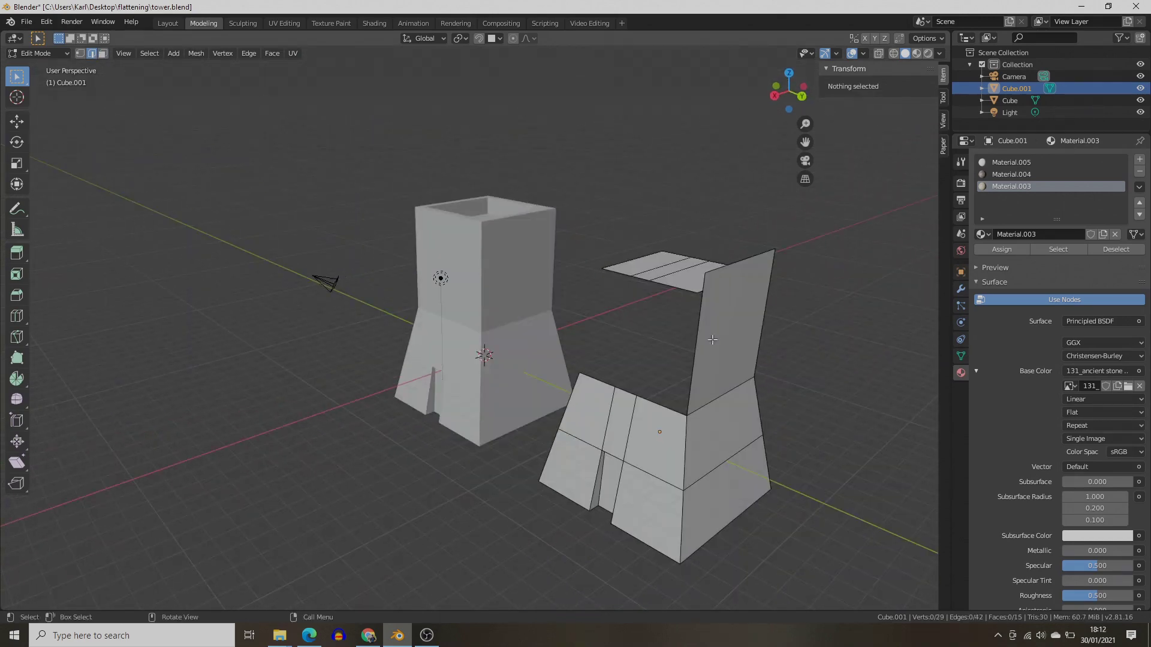
pyautogui.moveTo(719, 327); pyautogui.dragTo(714, 388, button='middle')
pyautogui.click(678, 417)
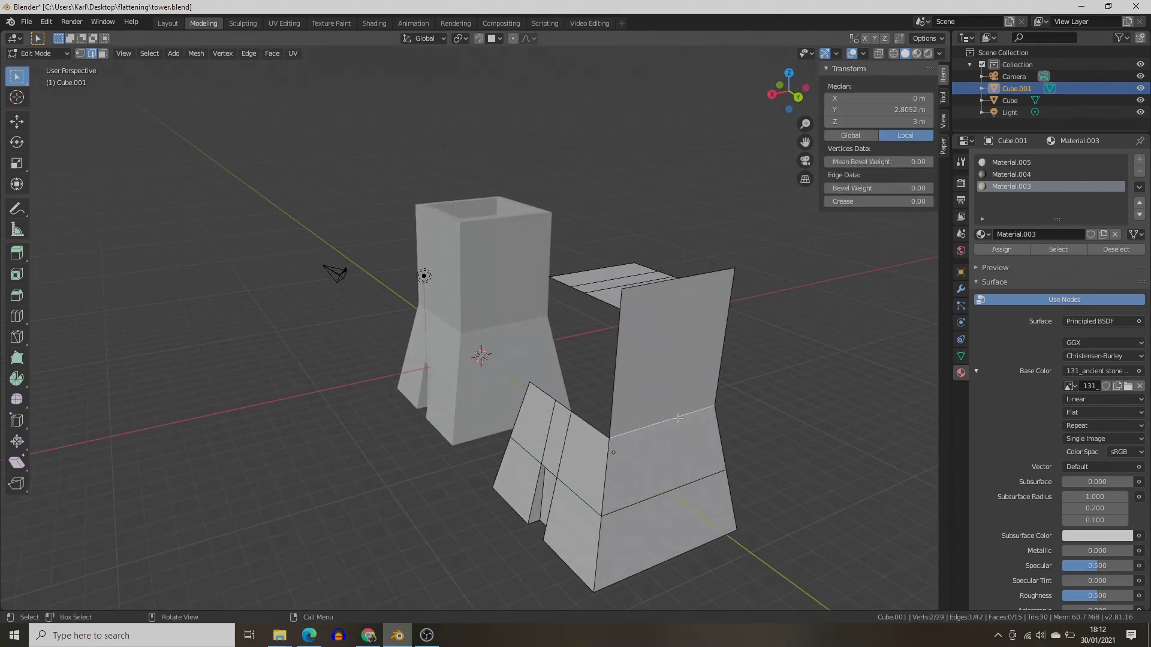
pyautogui.keyDown('shift'); pyautogui.click(605, 481); pyautogui.keyUp('shift')
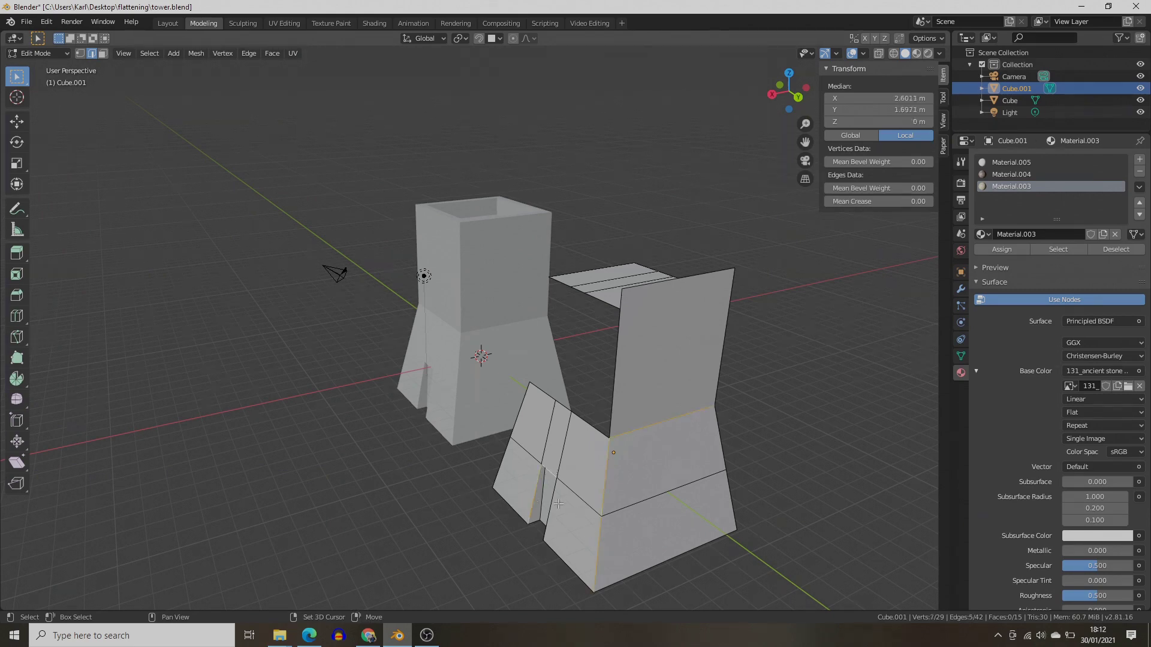
pyautogui.moveTo(579, 507); pyautogui.dragTo(653, 435, button='middle')
pyautogui.keyDown('shift'); pyautogui.click(722, 226); pyautogui.keyUp('shift')
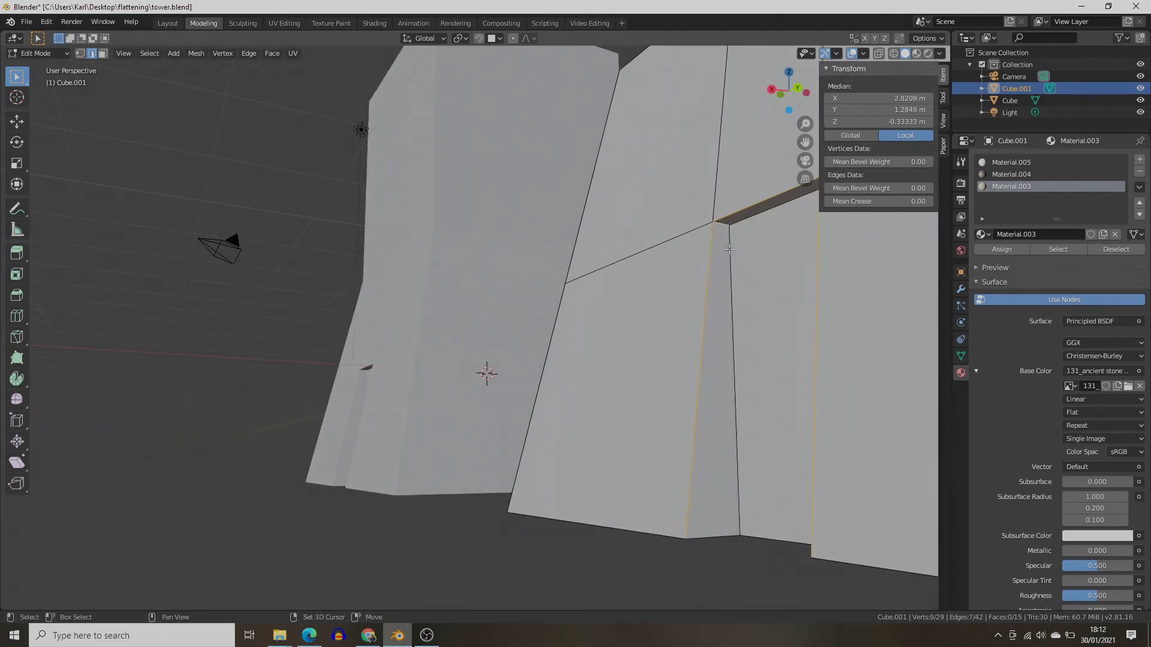
pyautogui.keyDown('shift'); pyautogui.click(729, 247); pyautogui.keyUp('shift')
pyautogui.moveTo(730, 247); pyautogui.dragTo(715, 397, button='middle')
pyautogui.keyDown('shift'); pyautogui.click(854, 404); pyautogui.keyUp('shift')
pyautogui.moveTo(819, 392); pyautogui.dragTo(774, 377, button='middle')
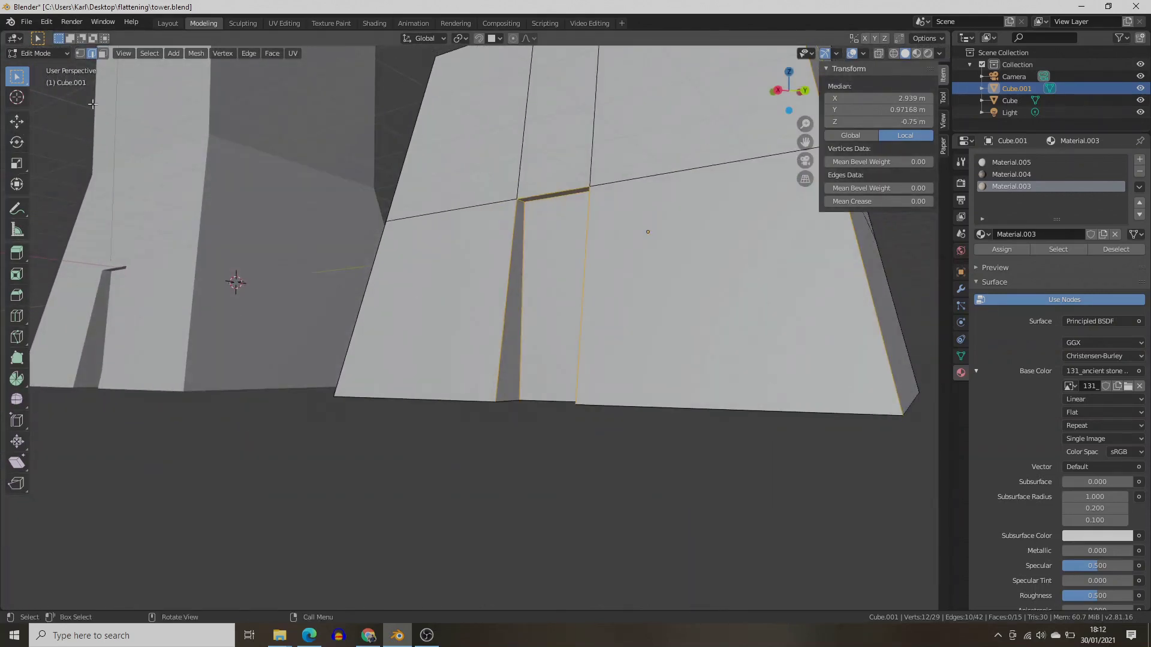
pyautogui.click(292, 53)
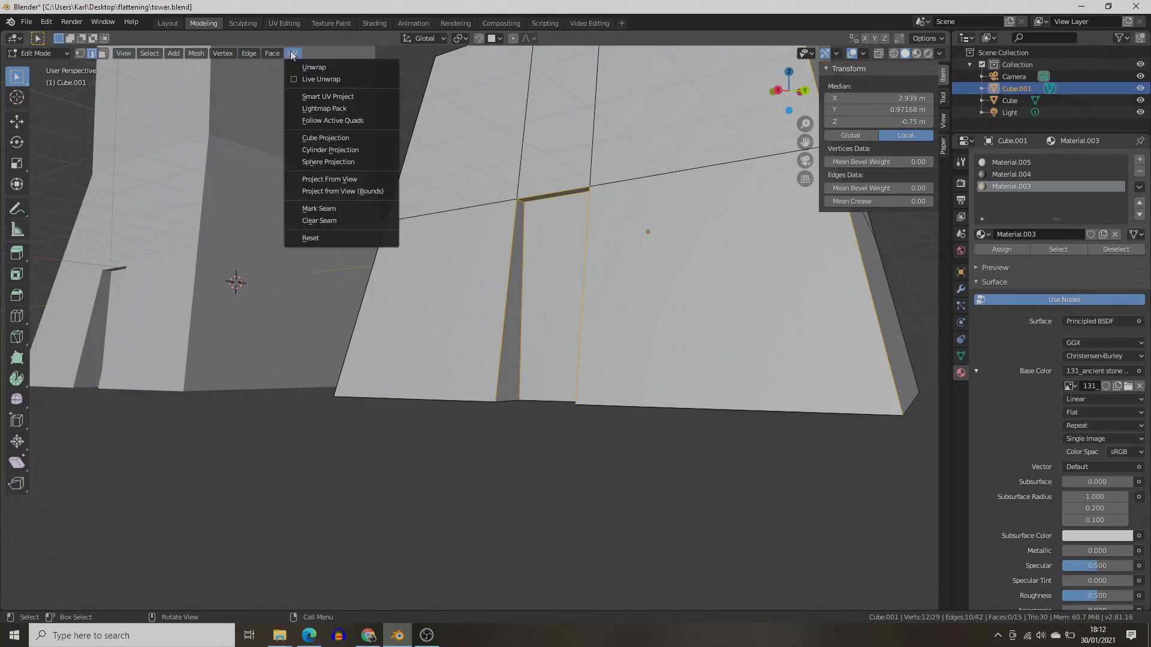
pyautogui.click(350, 214)
# Delete the side face and the top face of the copied tower's doorway recess and leave Edit Mode.
pyautogui.moveTo(313, 250); pyautogui.dragTo(404, 346, button='middle')
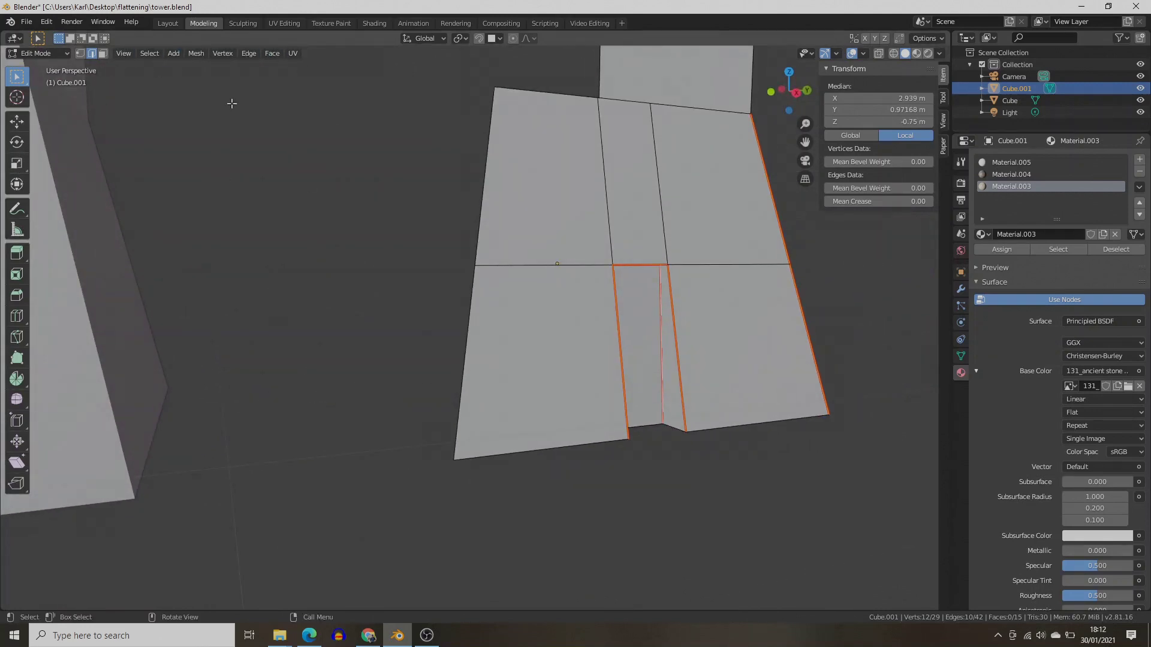
pyautogui.press('3')
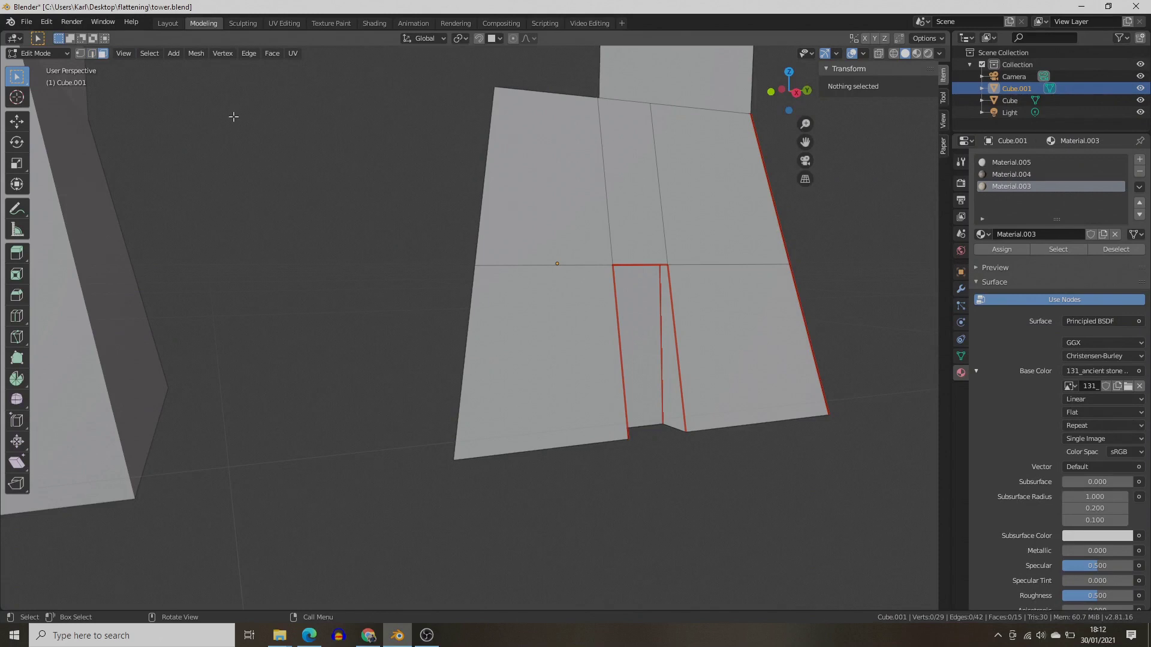
pyautogui.click(668, 376)
pyautogui.press('x')
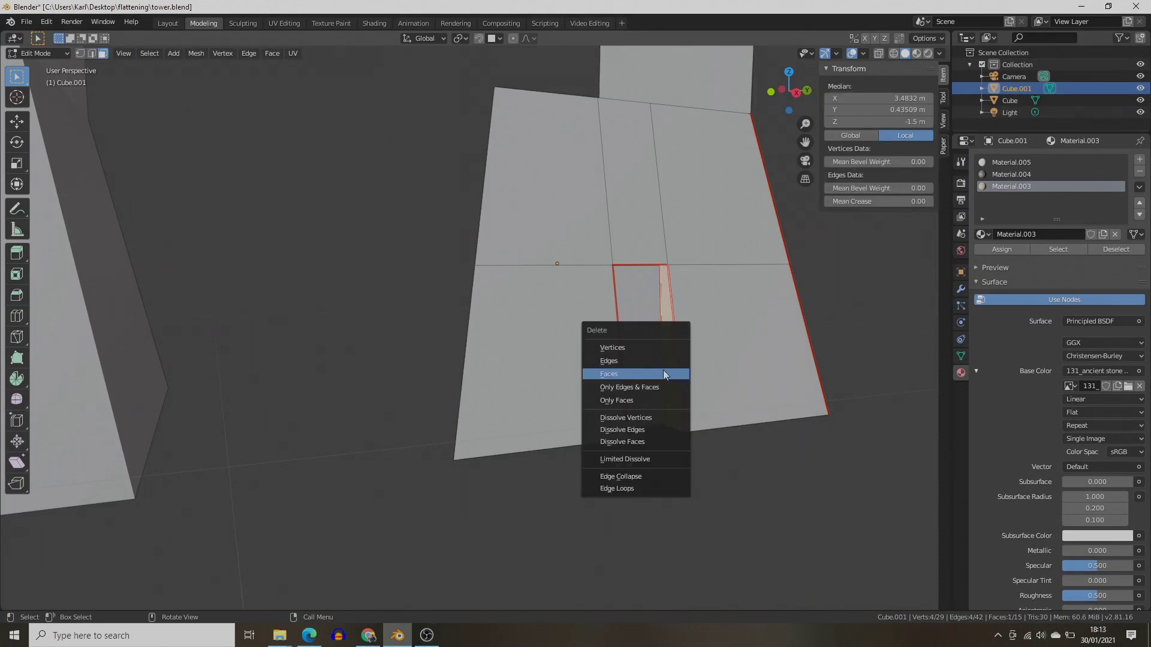
pyautogui.click(660, 373)
pyautogui.moveTo(660, 373); pyautogui.dragTo(472, 134, button='middle')
pyautogui.click(426, 92)
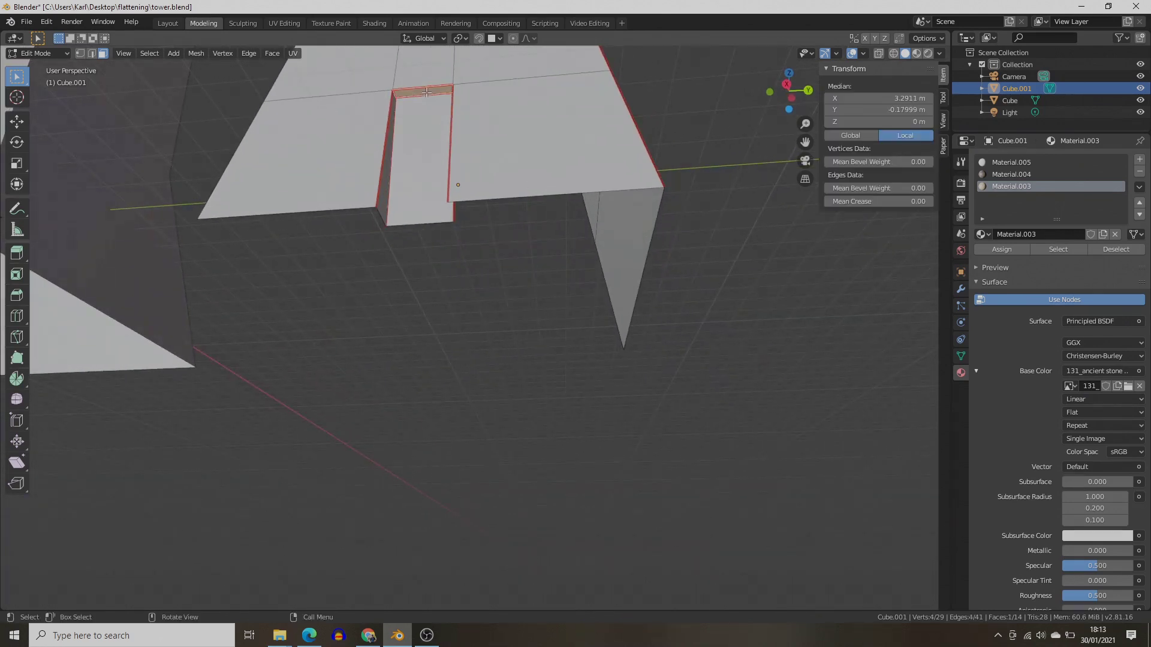
pyautogui.press('x')
pyautogui.click(433, 92)
pyautogui.moveTo(433, 92); pyautogui.dragTo(470, 243, button='middle')
pyautogui.press('Tab')
# Export the copy as a paper model with No Texture and without tabs or numbers, overwriting tower-template.blend.pdf.
pyautogui.click(26, 22)
pyautogui.click(173, 330)
pyautogui.click(878, 378)
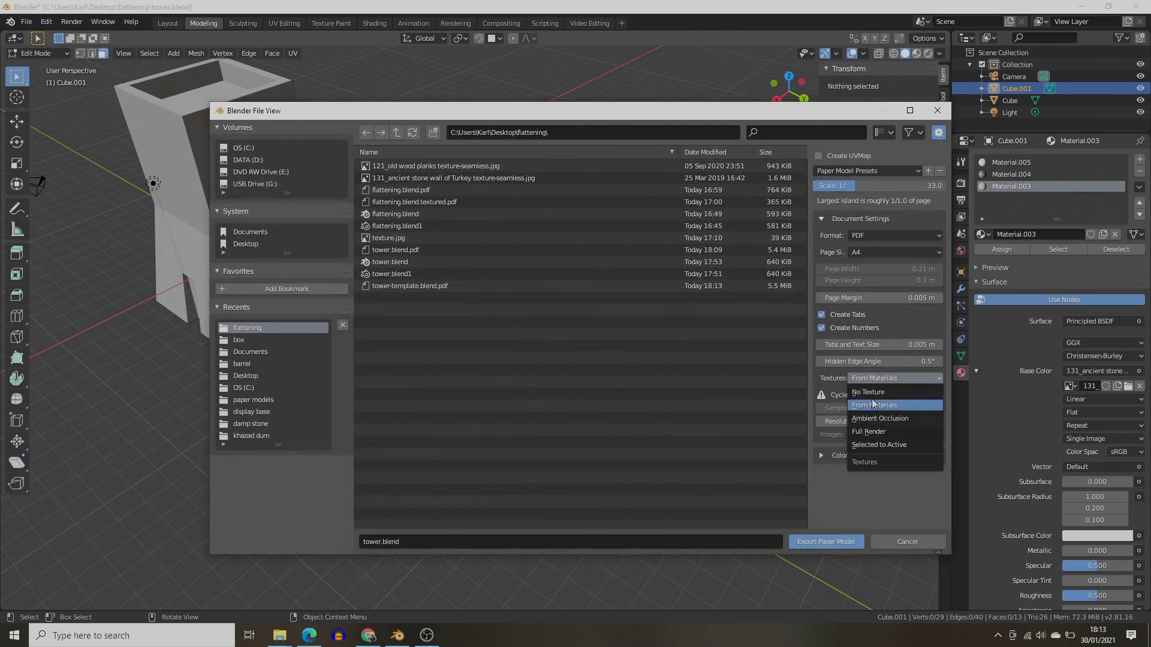
pyautogui.click(879, 398)
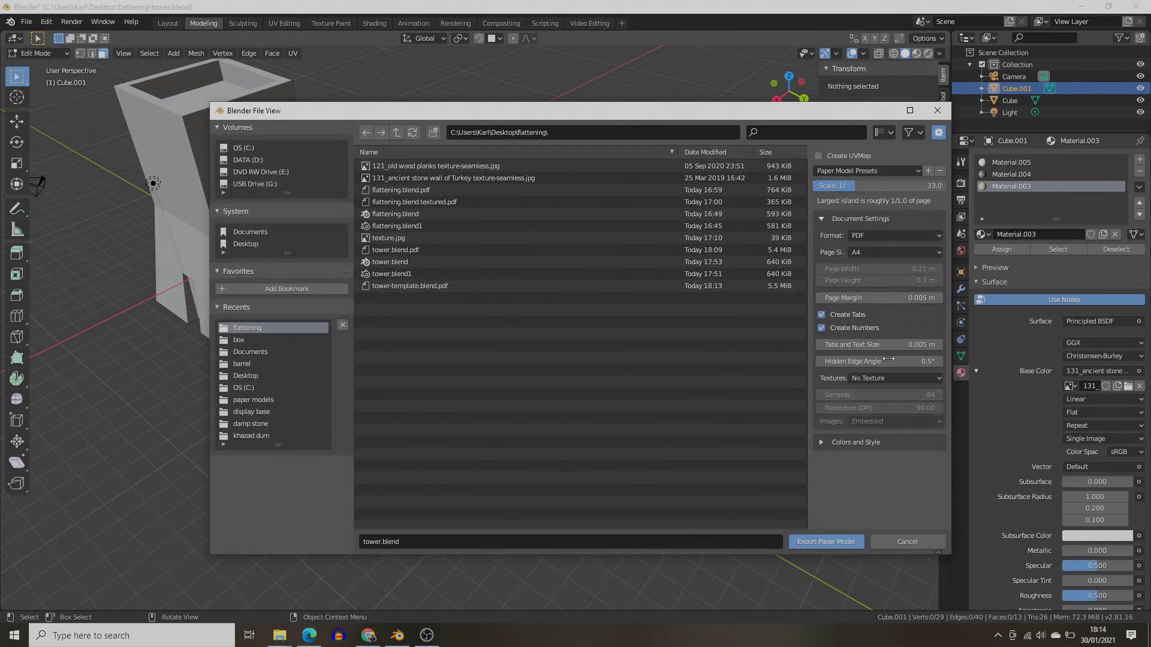
pyautogui.click(822, 328)
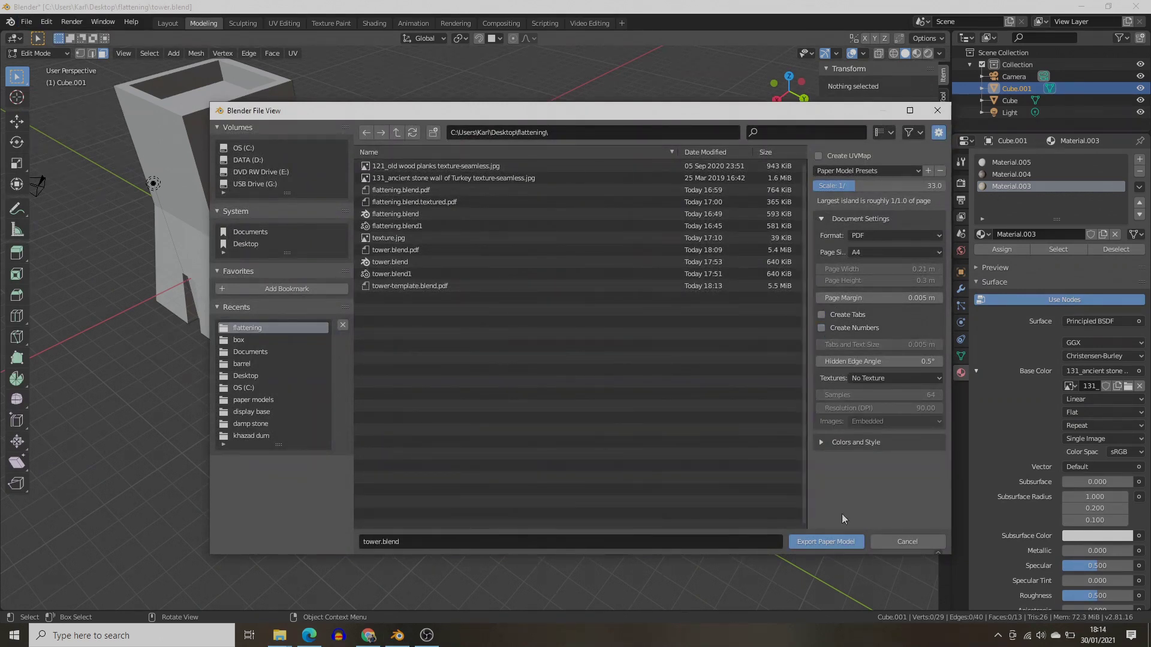
pyautogui.click(413, 286)
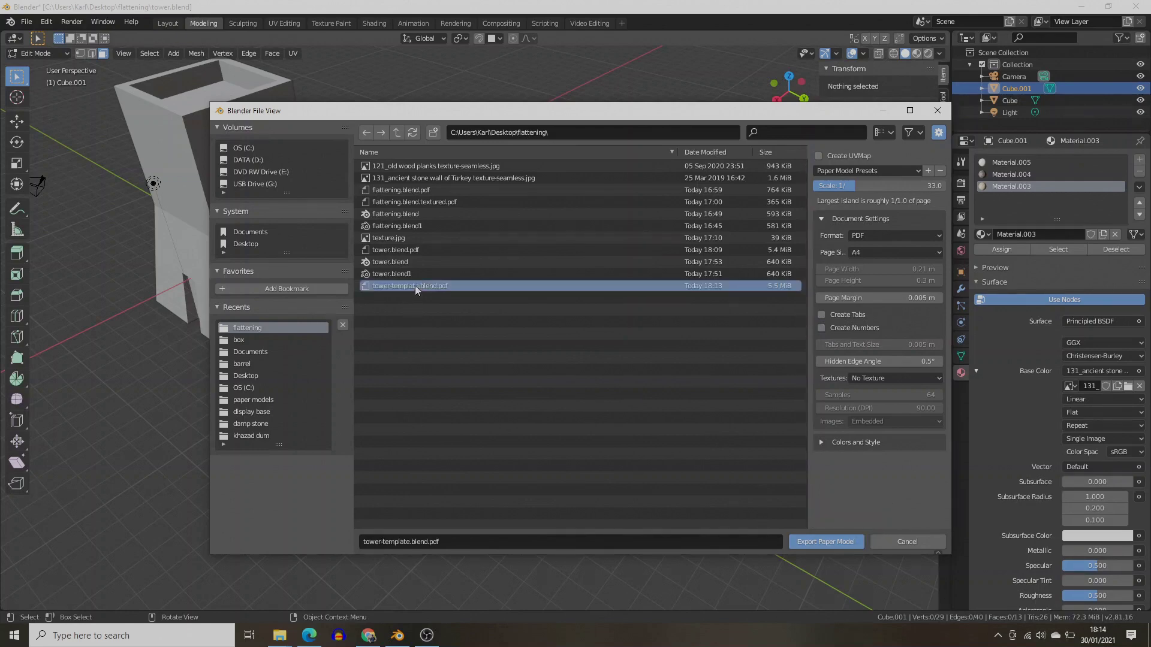
pyautogui.click(823, 542)
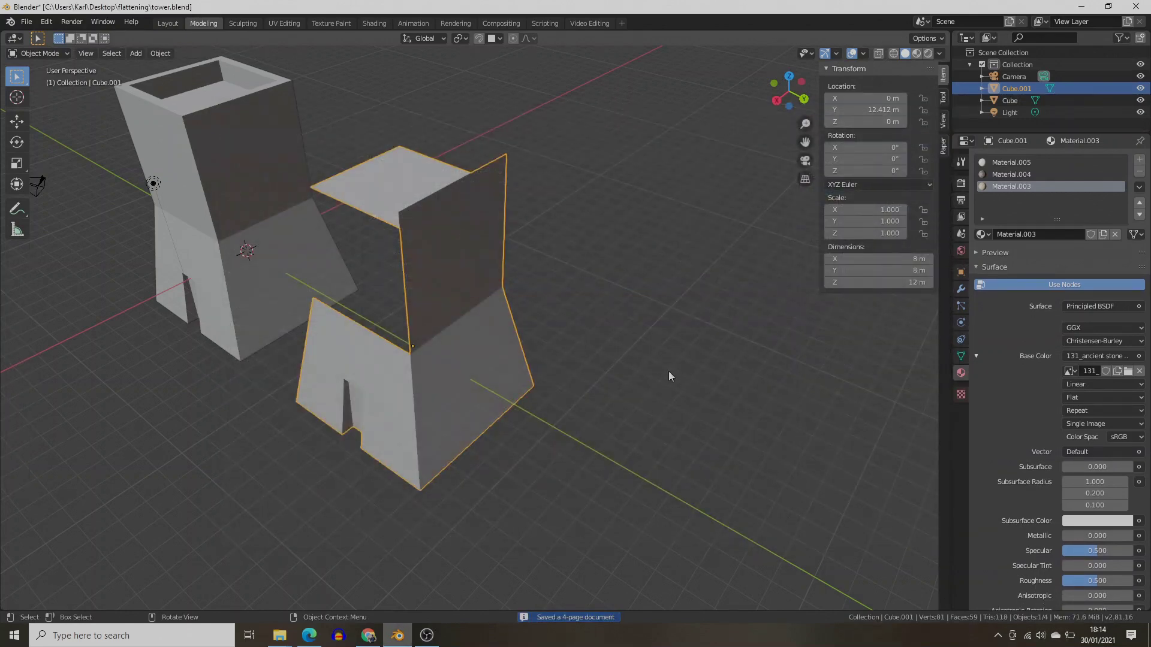
# Examine the plain outline pieces across the pages of tower-template.blend.pdf in Edge.
pyautogui.scroll(-12, 532, 354)
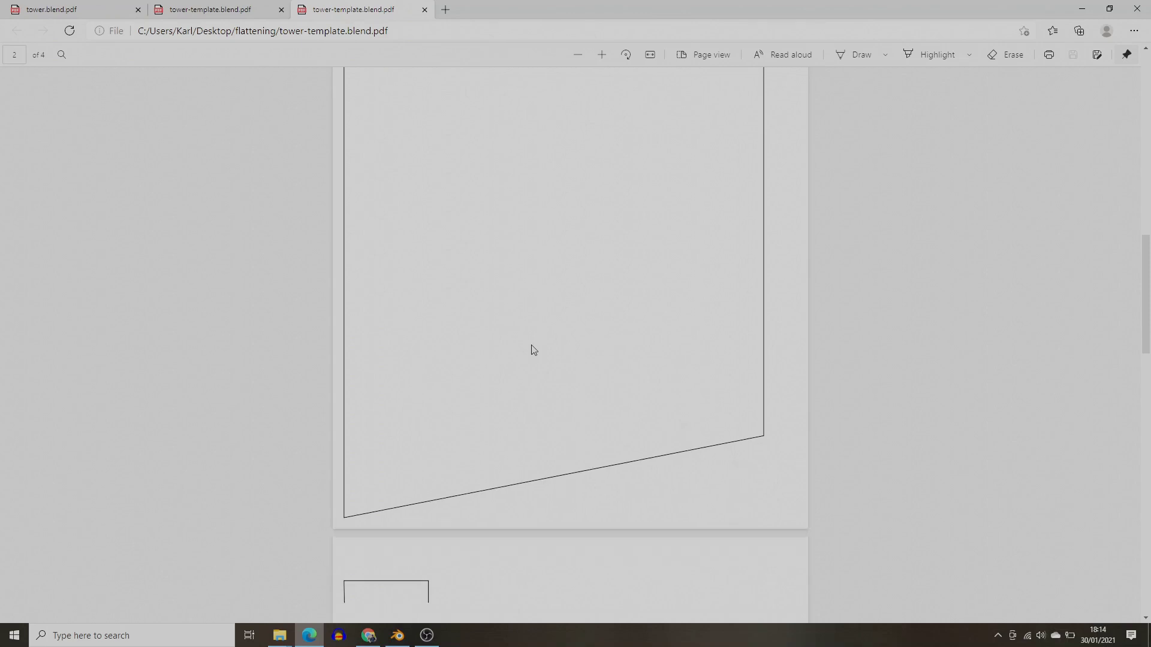
pyautogui.scroll(-15, 533, 350)
pyautogui.scroll(-7, 533, 346)
pyautogui.scroll(20, 533, 343)
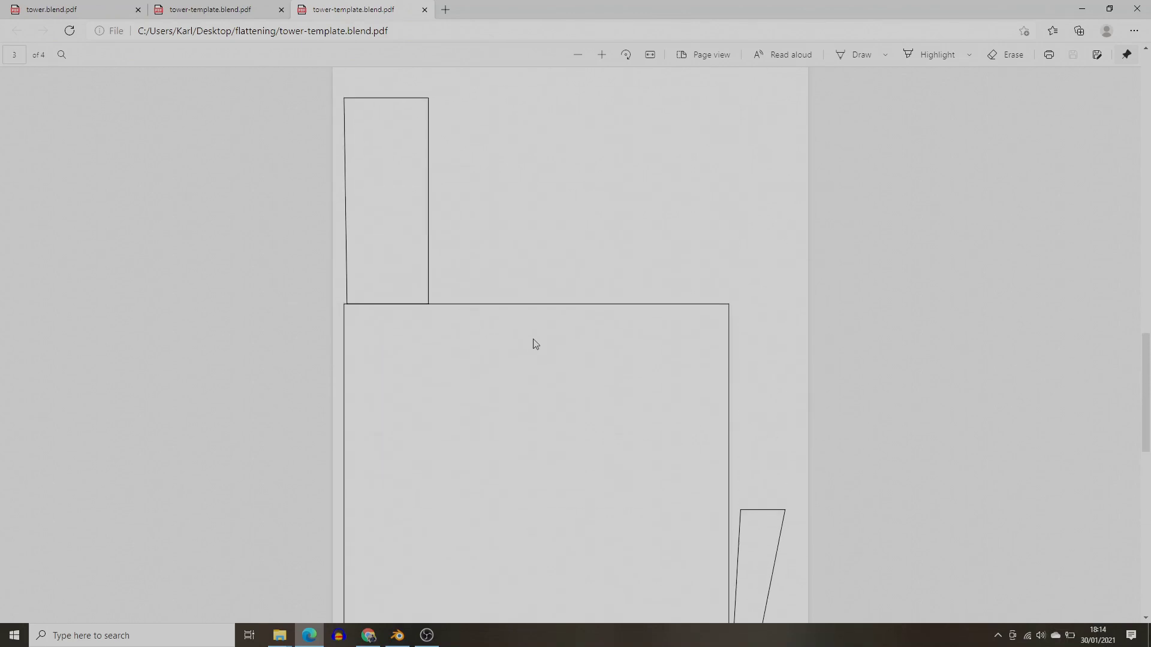
pyautogui.scroll(10, 535, 343)
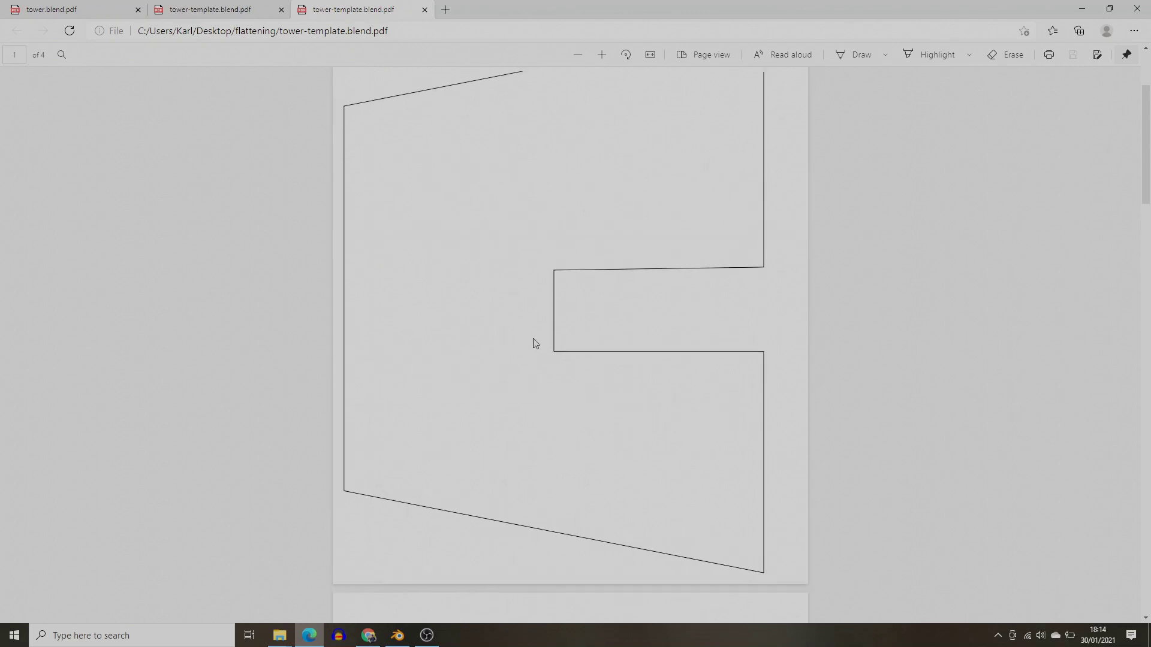
pyautogui.scroll(-1, 874, 202)
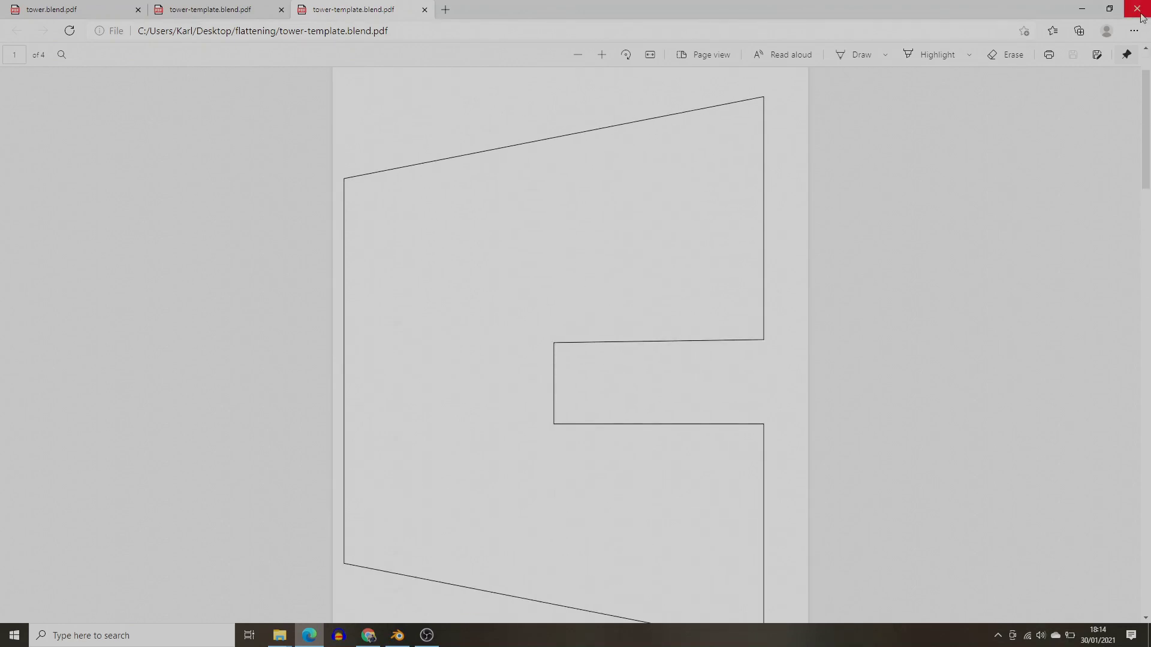
# Switch back to Blender and inspect both textured towers in Rendered shading and in Material Preview shading.
pyautogui.click(404, 643)
pyautogui.click(929, 54)
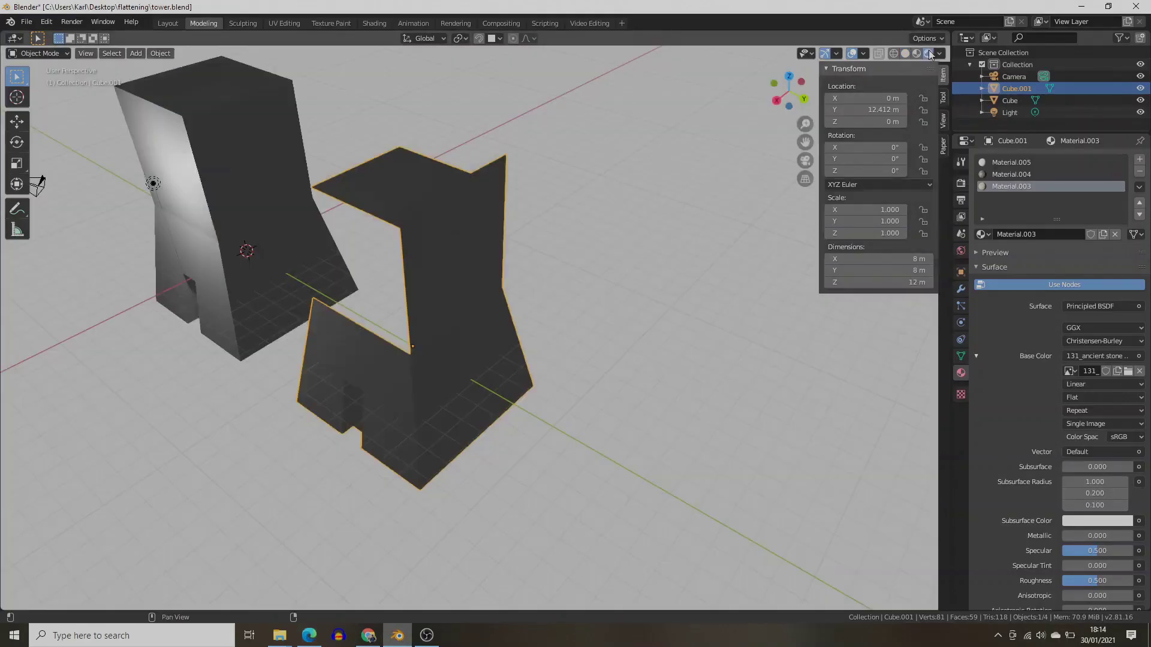
pyautogui.moveTo(492, 307)
pyautogui.mouseDown(button='middle')
pyautogui.moveTo(523, 308)
pyautogui.moveTo(553, 288)
pyautogui.moveTo(458, 294)
pyautogui.moveTo(468, 276)
pyautogui.moveTo(425, 219)
pyautogui.mouseUp(button='middle')
pyautogui.scroll(-3, 553, 288)
pyautogui.moveTo(476, 305); pyautogui.dragTo(380, 375, button='middle')
pyautogui.scroll(2, 377, 377)
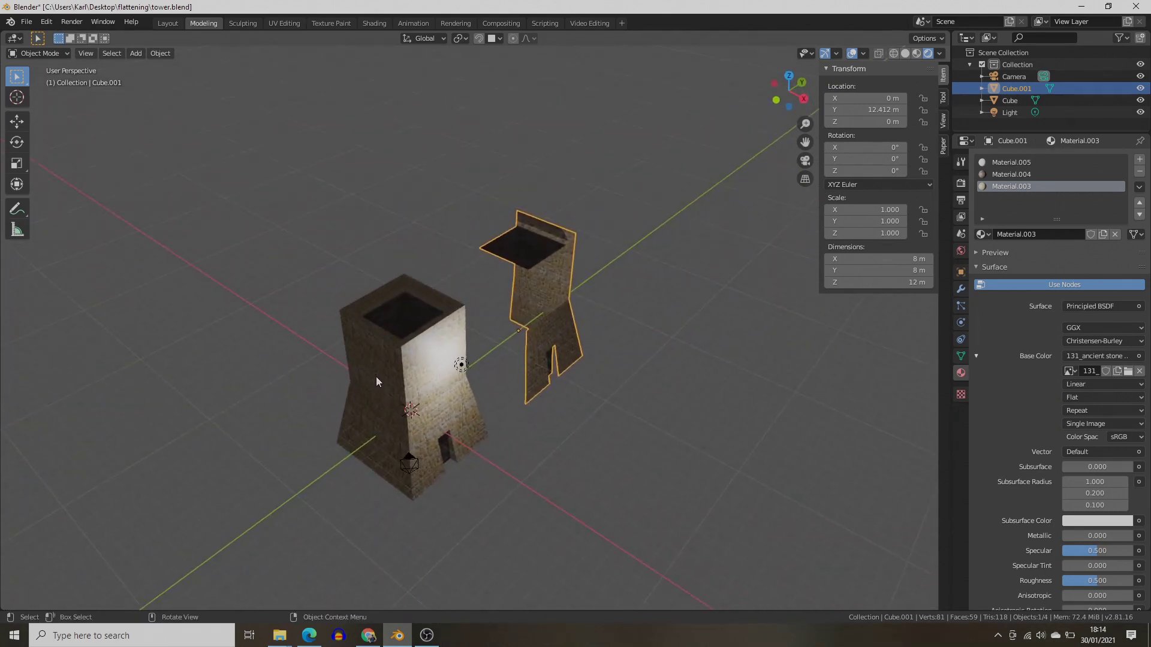
pyautogui.scroll(2, 509, 397)
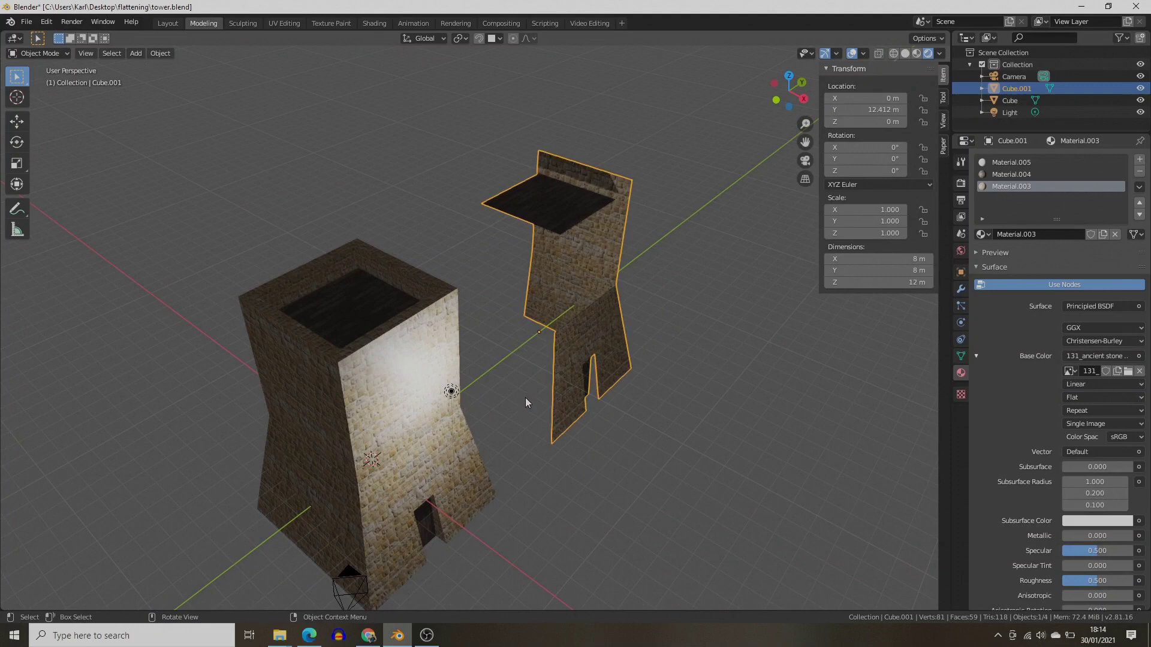
pyautogui.click(916, 54)
pyautogui.moveTo(552, 444); pyautogui.dragTo(540, 425, button='middle')
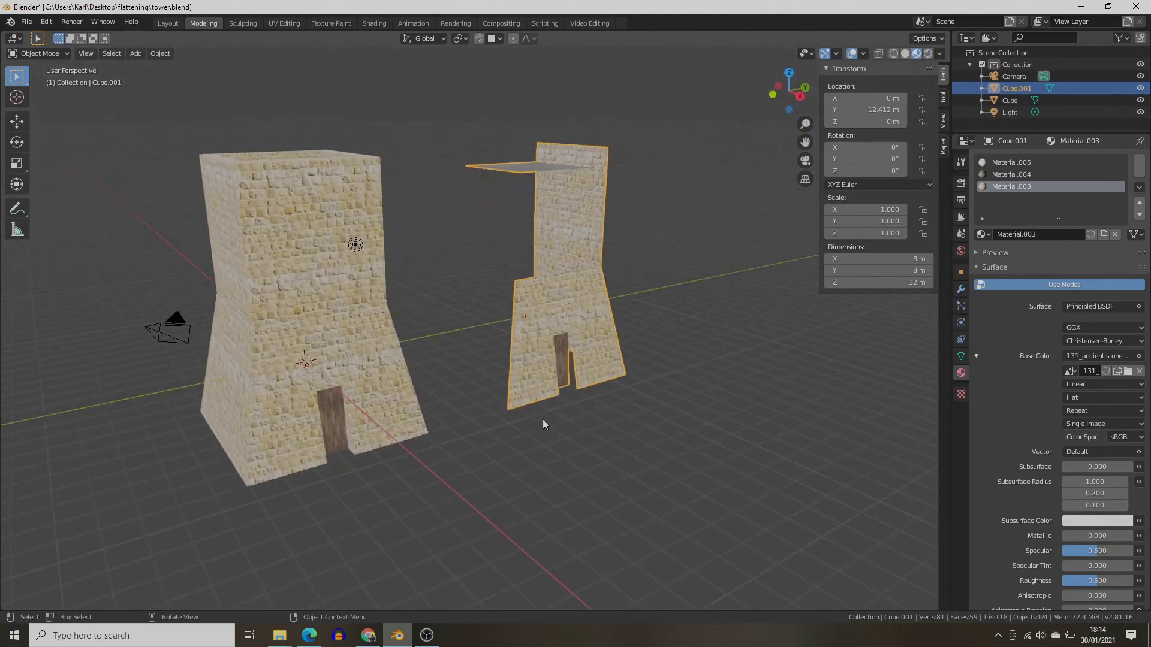